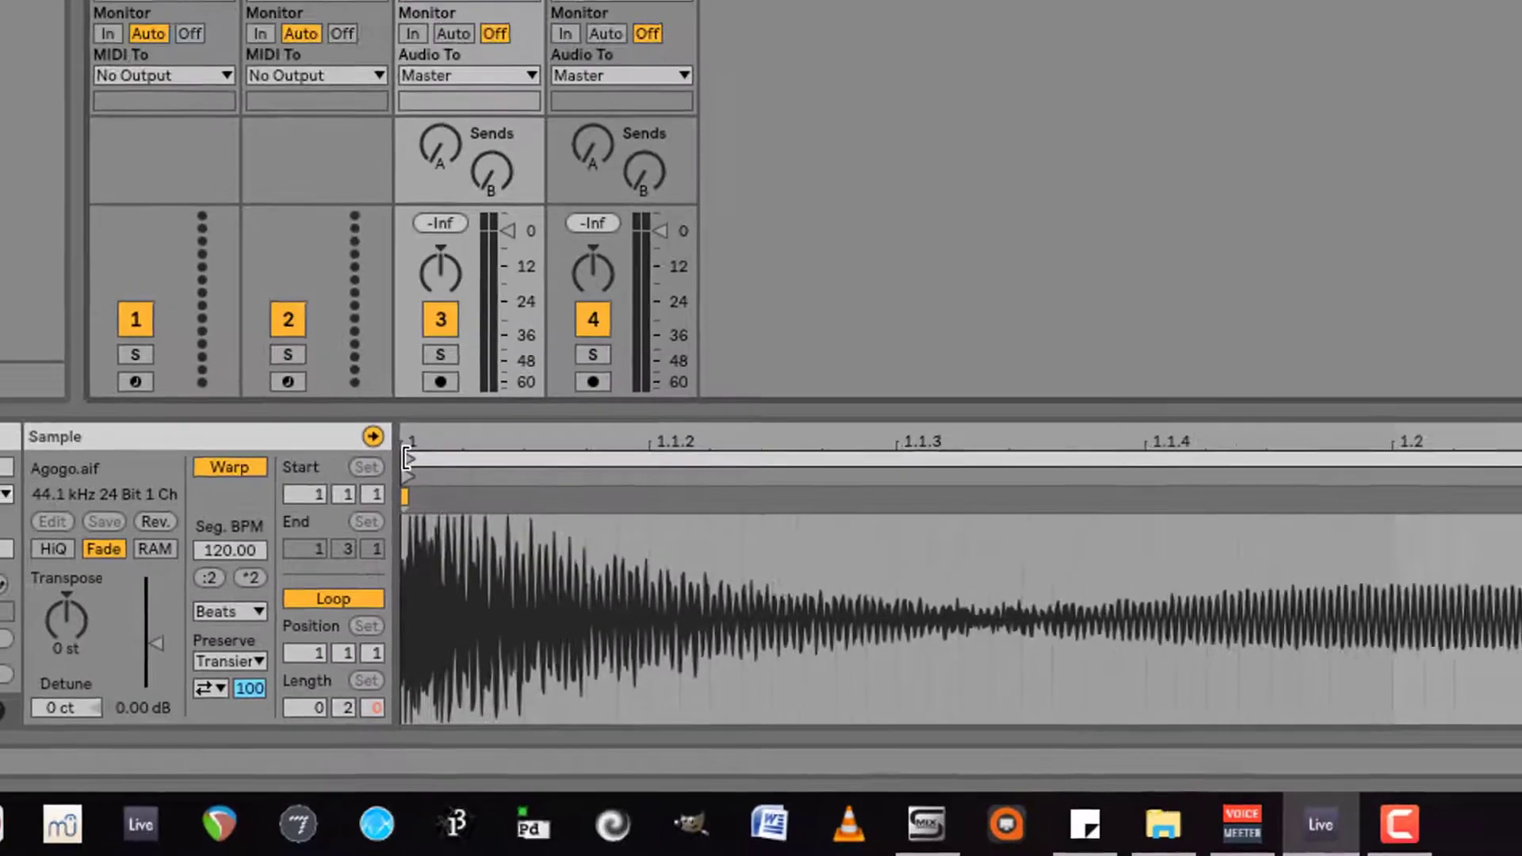
Step: Narrow the Agogo clip's loop to the section from between 1.1.3 and 1.1.4 to about 1.2.3, and play it
left_click_drag(407, 459, 1011, 466)
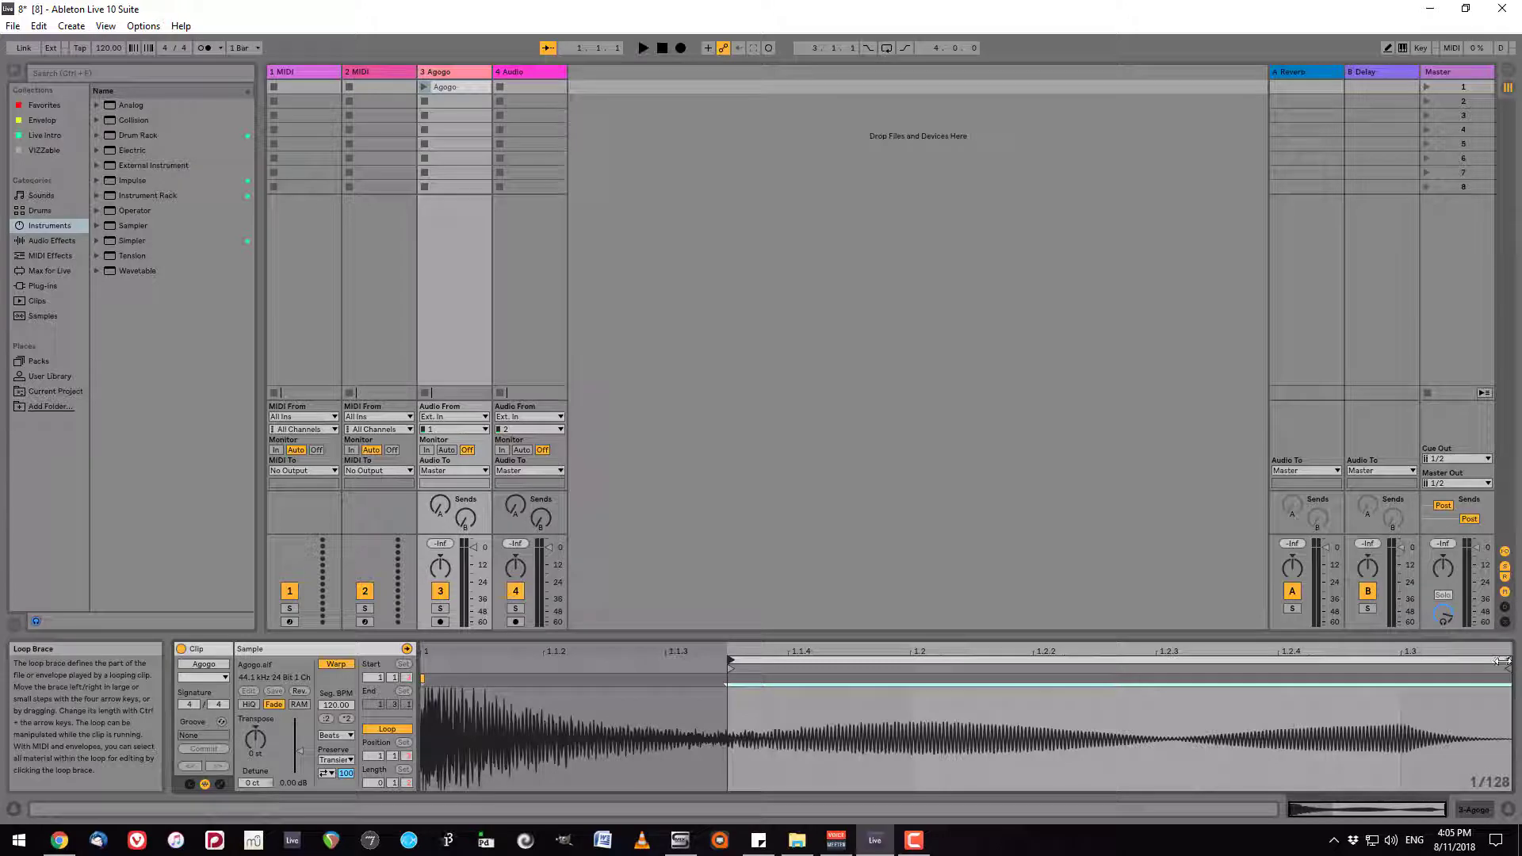
left_click_drag(1502, 660, 1154, 660)
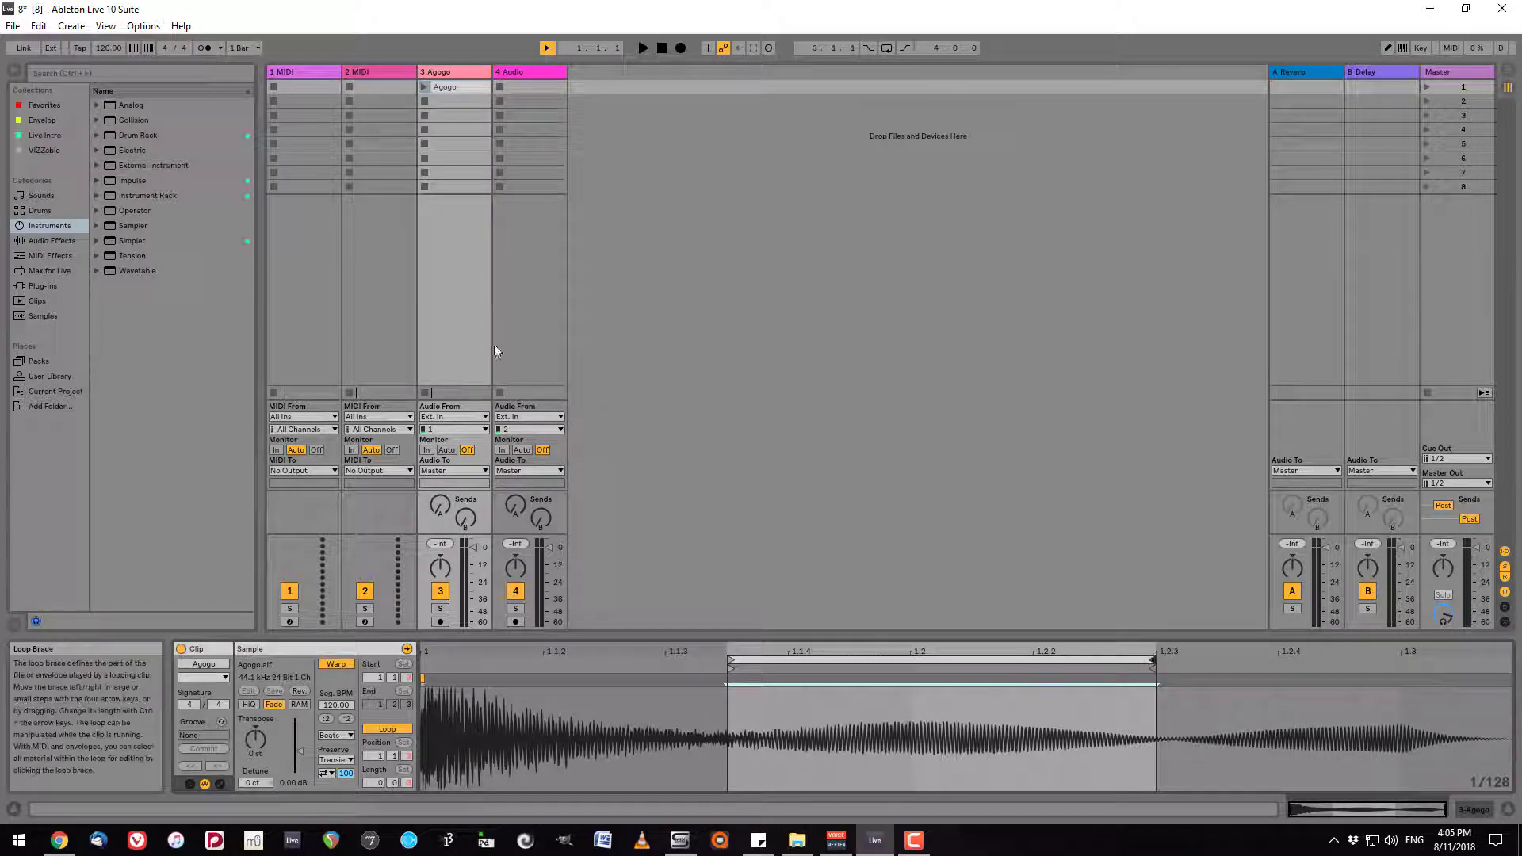
left_click(425, 86)
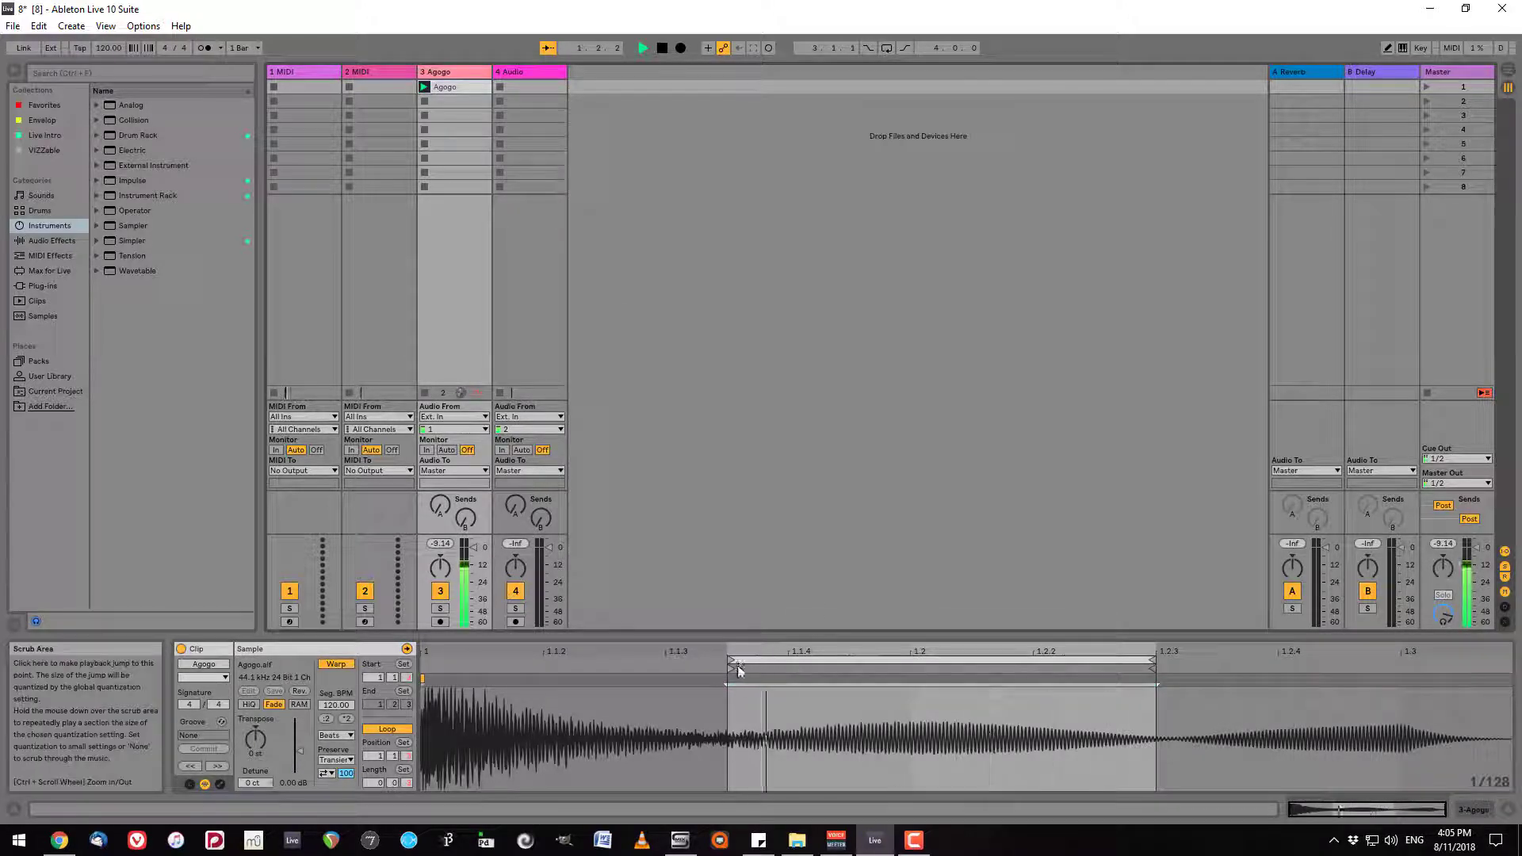
Step: Extend the loop back over the whole Agogo sample during playback, from 1 to the sample's end, and stop playback
left_click_drag(738, 670, 426, 658)
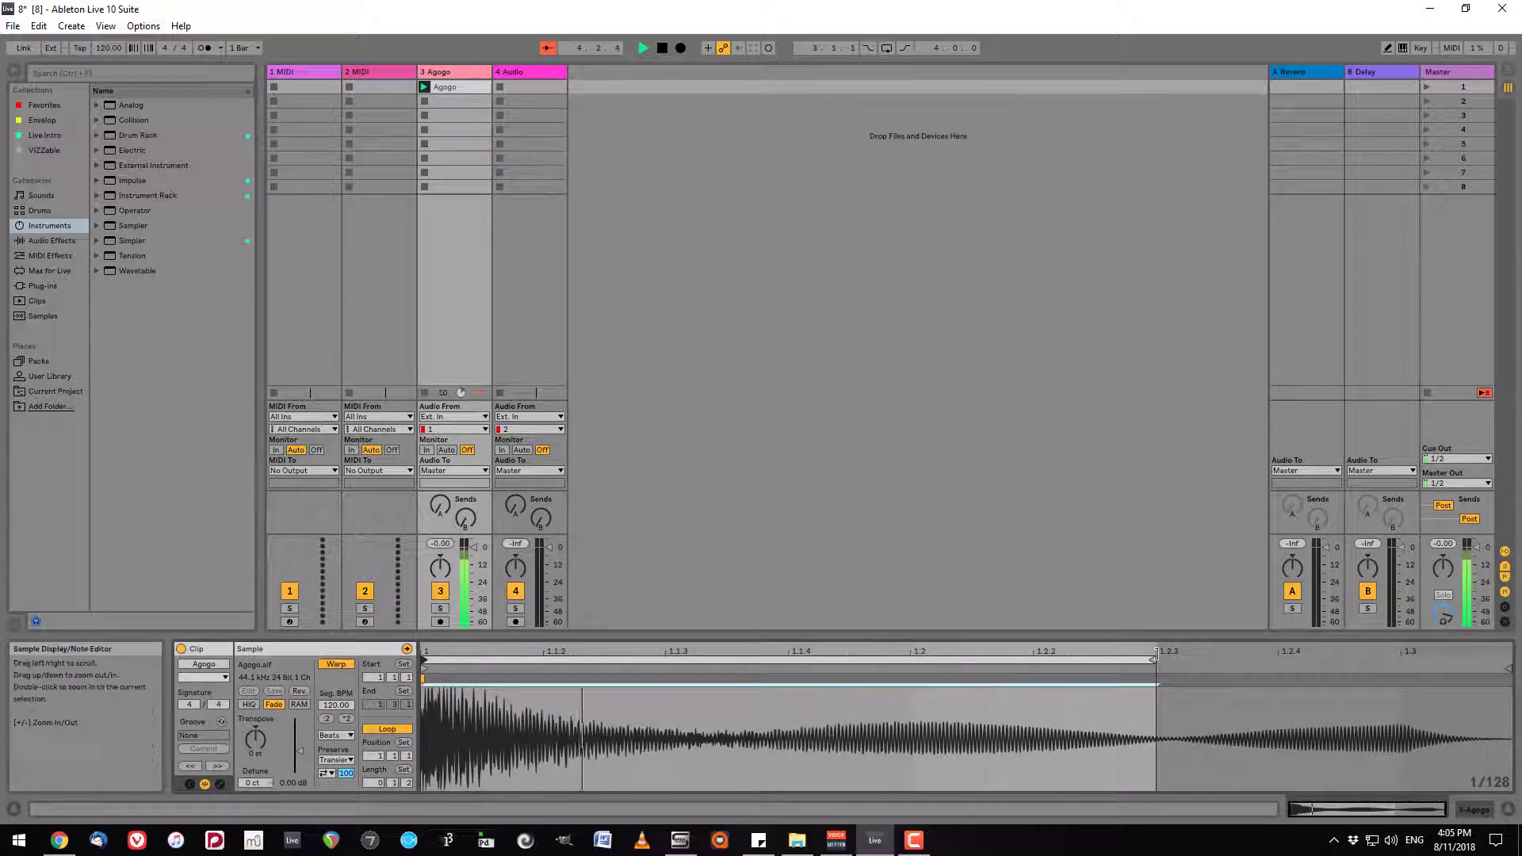
left_click_drag(1155, 655, 1516, 651)
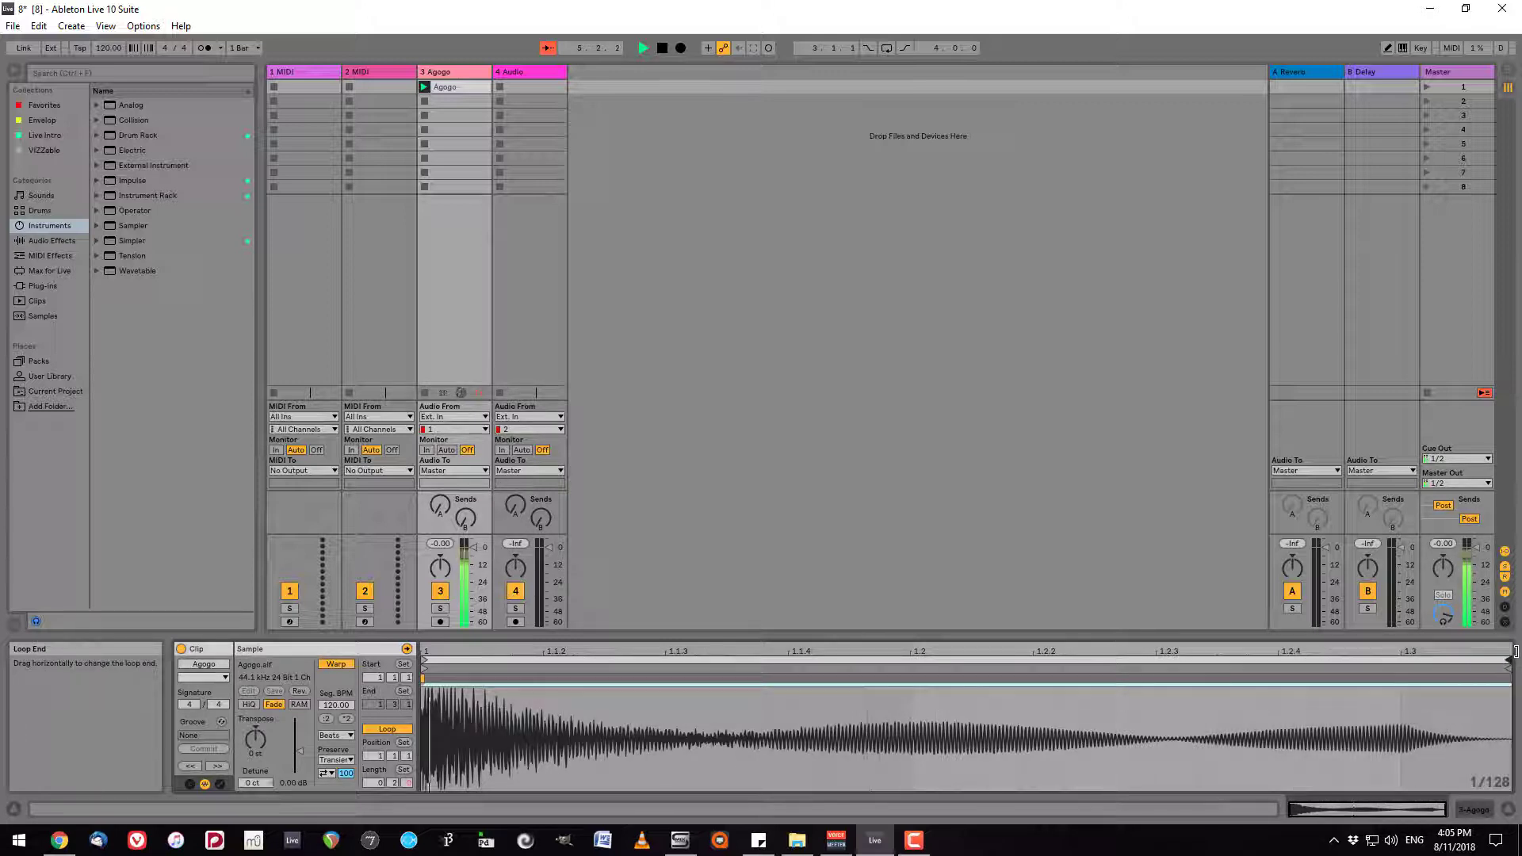
key("space")
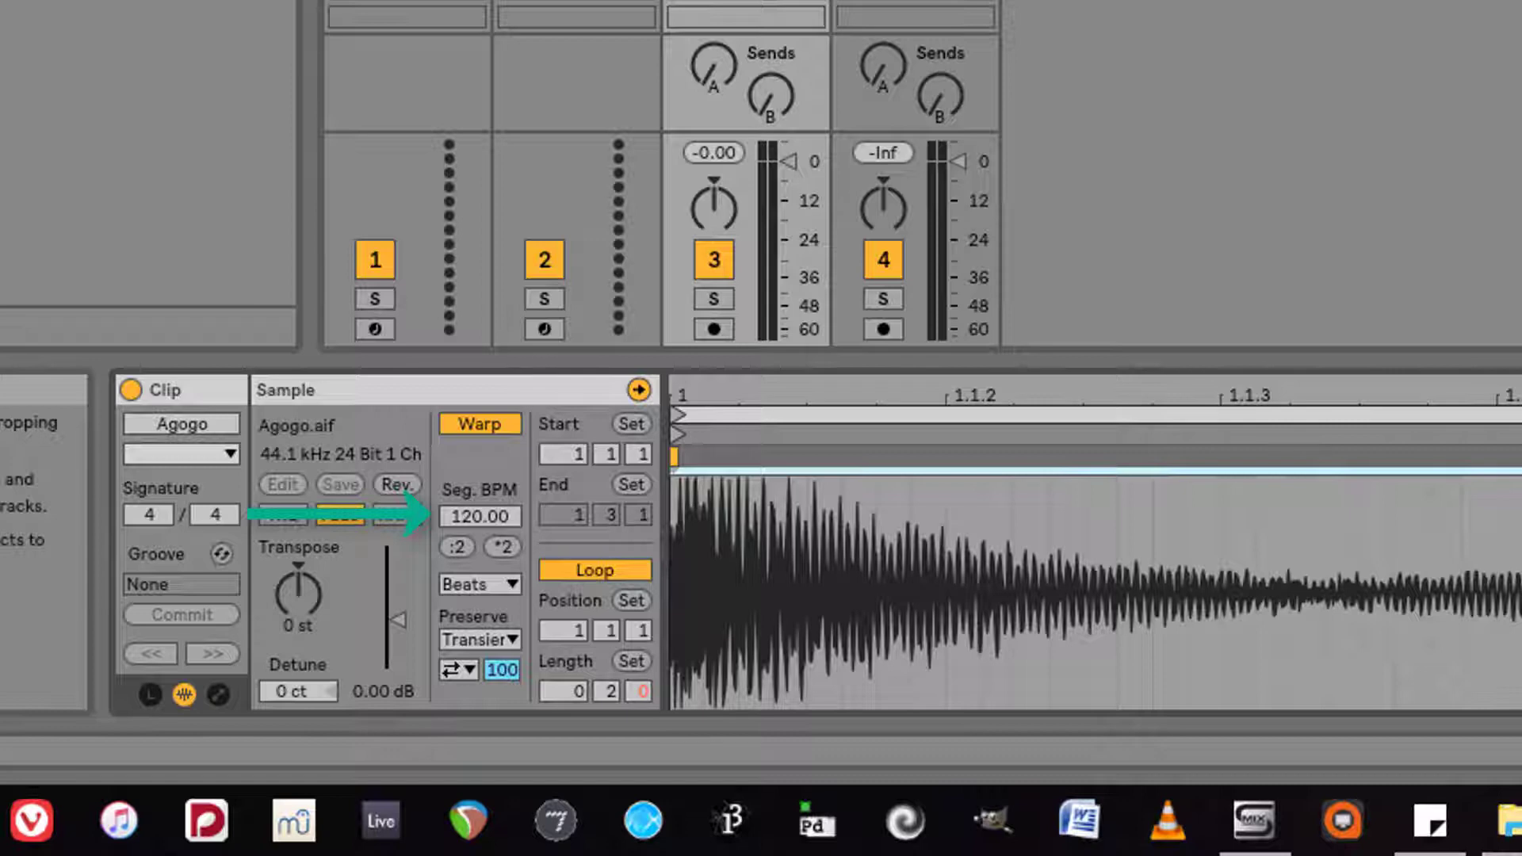
Step: Switch warping off and back on for the Agogo clip
left_click(480, 516)
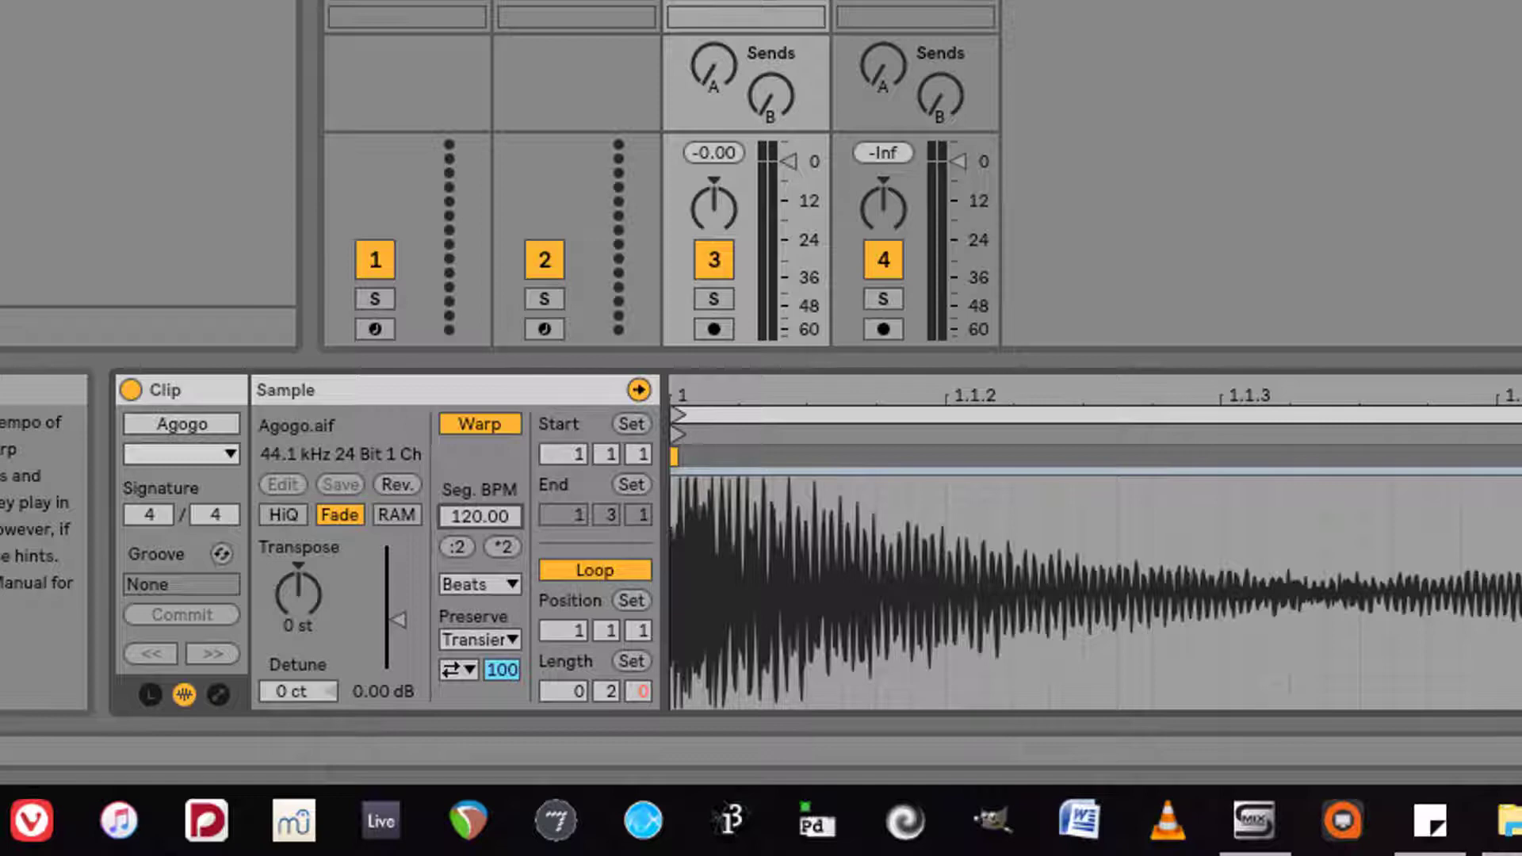
left_click(492, 430)
left_click(492, 429)
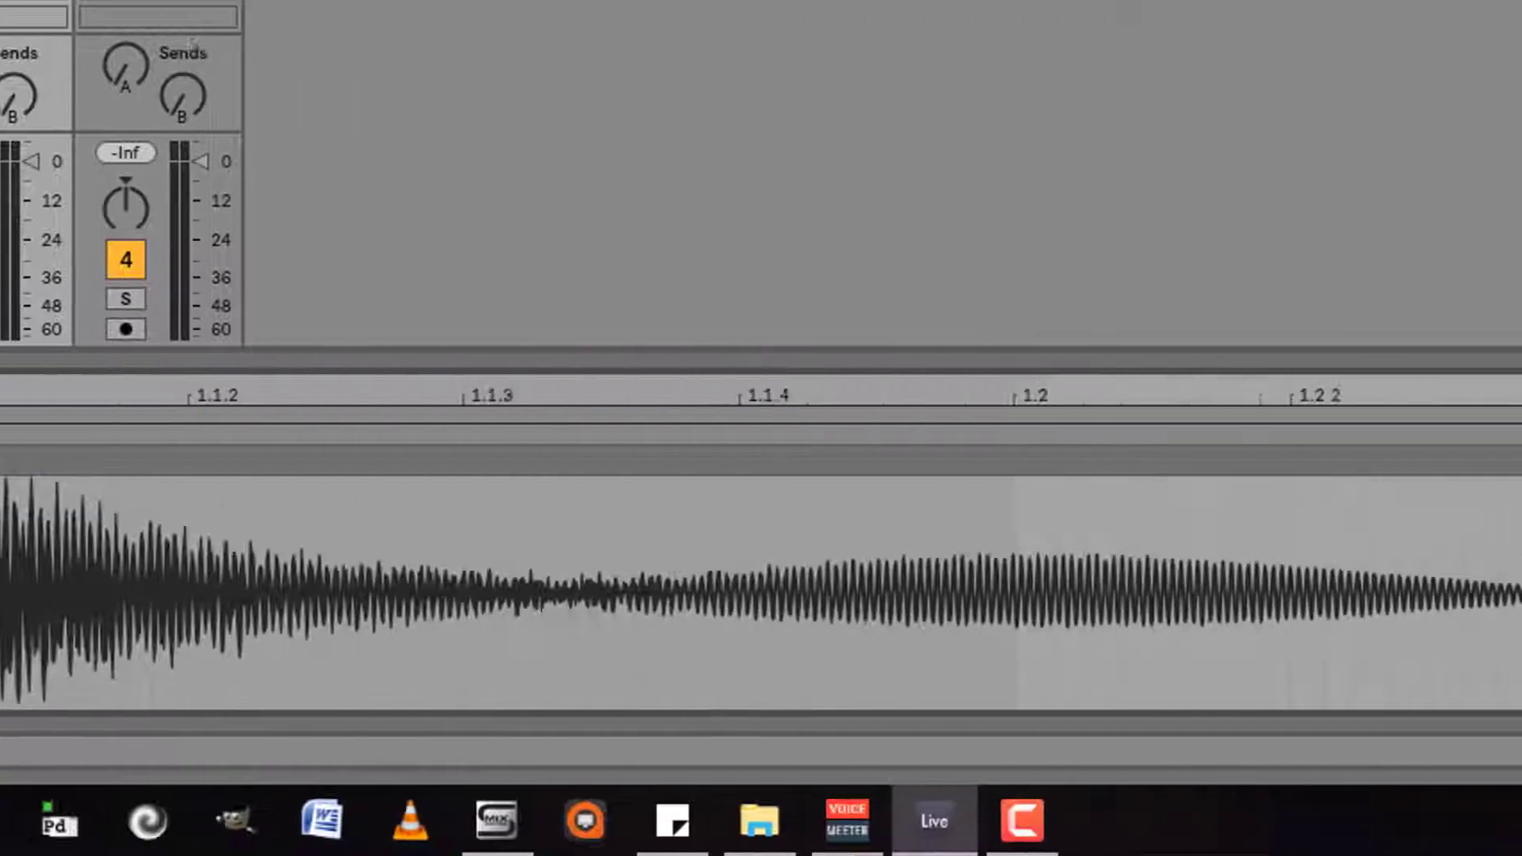
Step: Turn the sample grid off and insert warp markers at the sample's end, at about 1.2.3 and just after 1.1.3
right_click(421, 507)
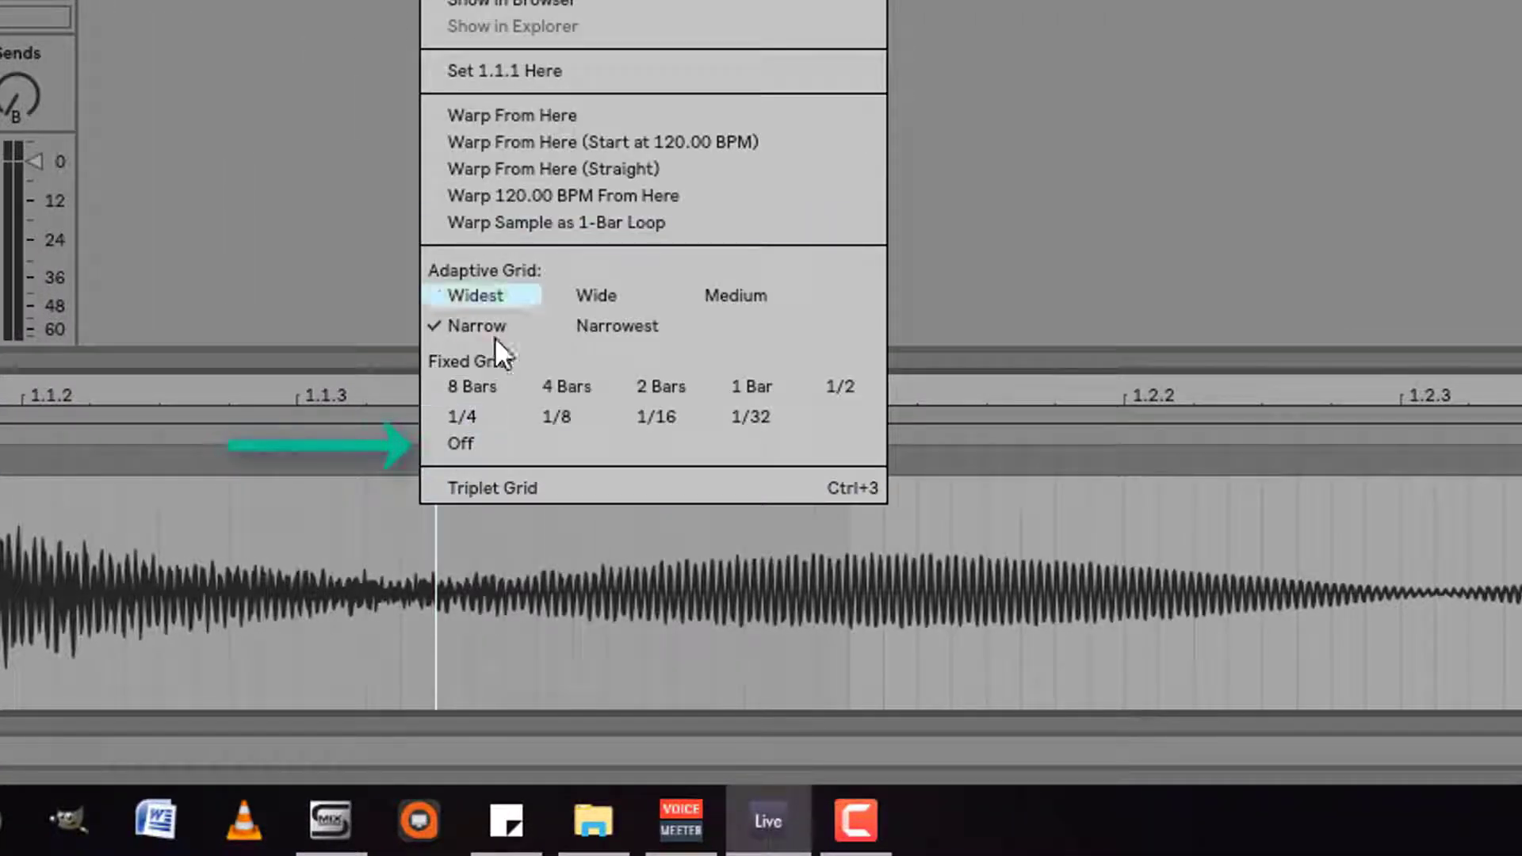
left_click(489, 434)
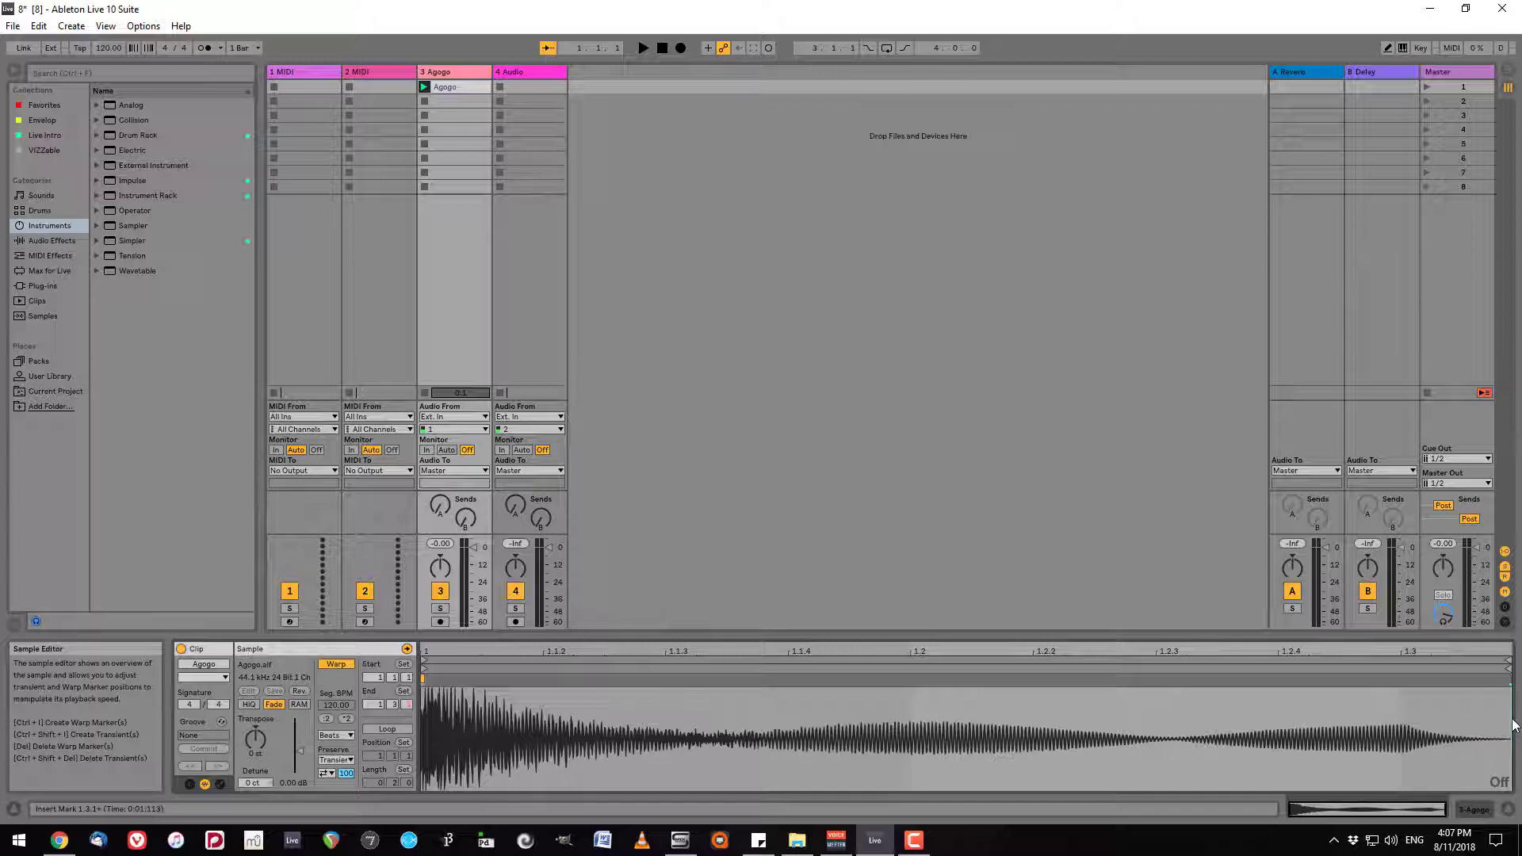
key("ctrl+i")
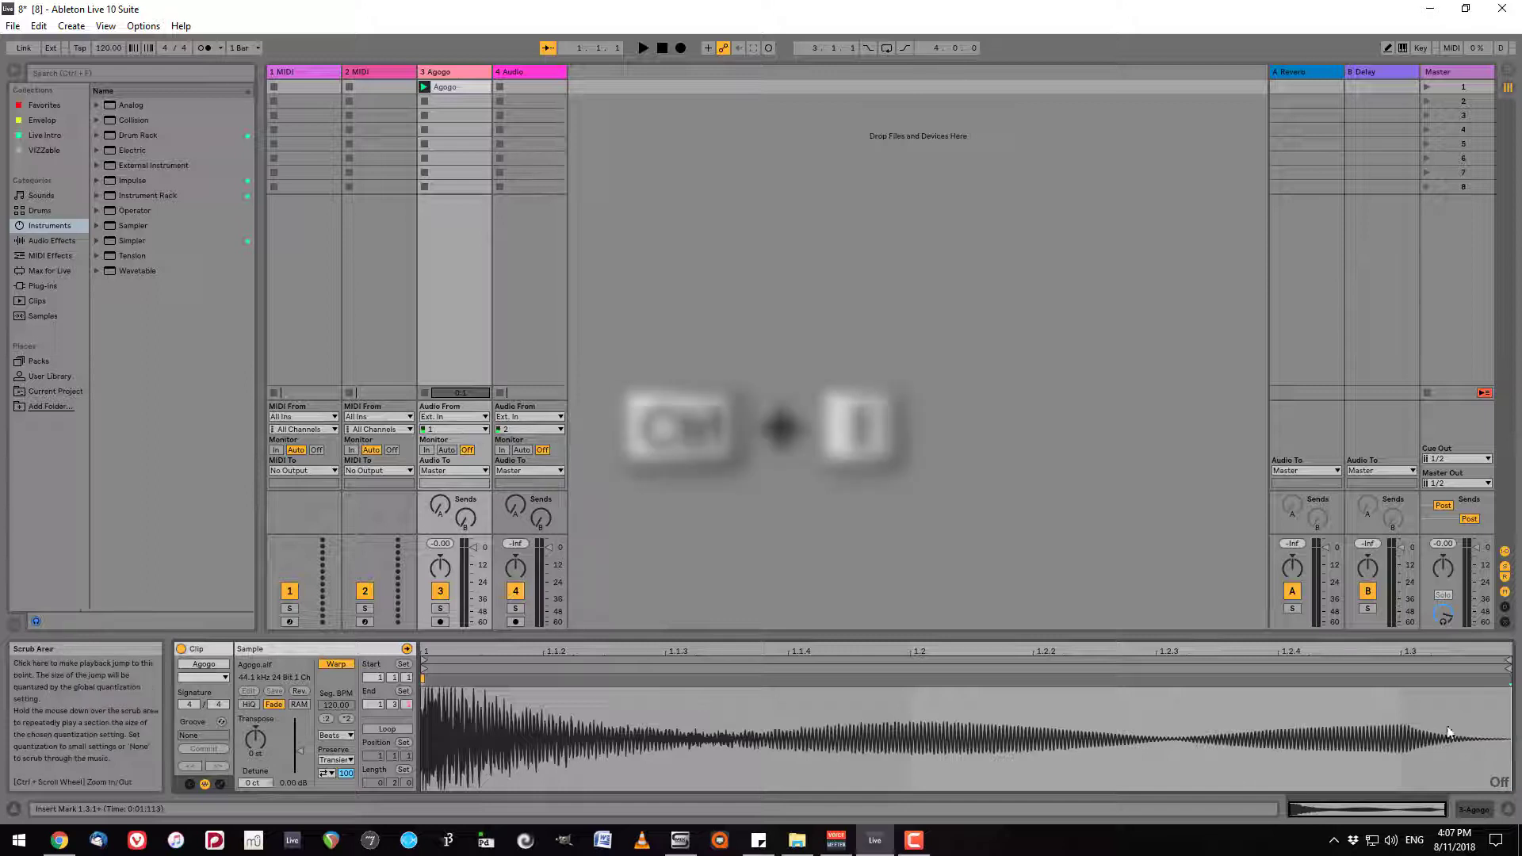
left_click(1170, 696)
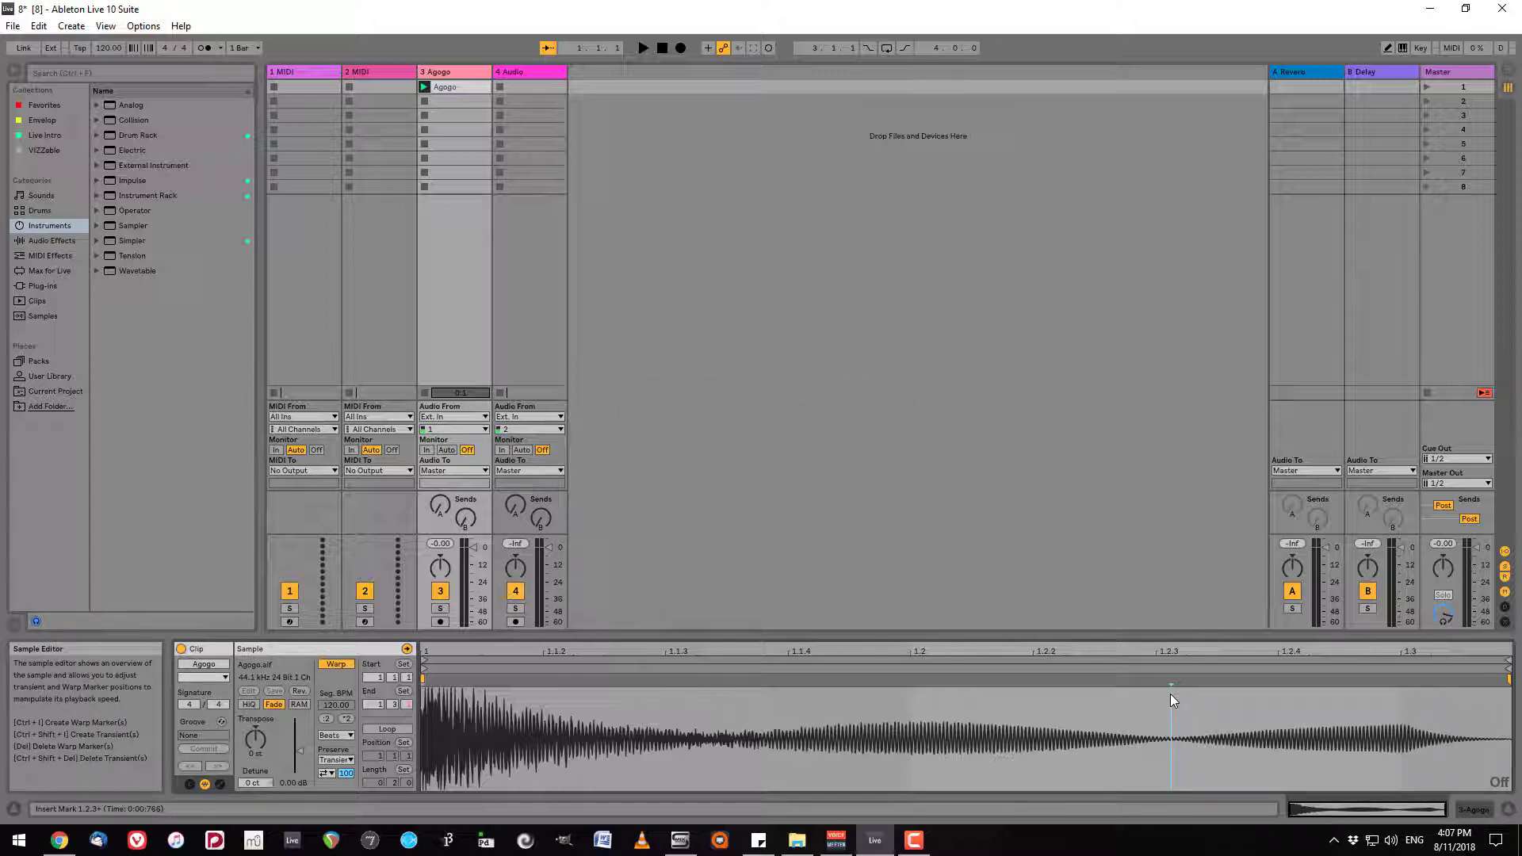
key("ctrl+i")
left_click(716, 685)
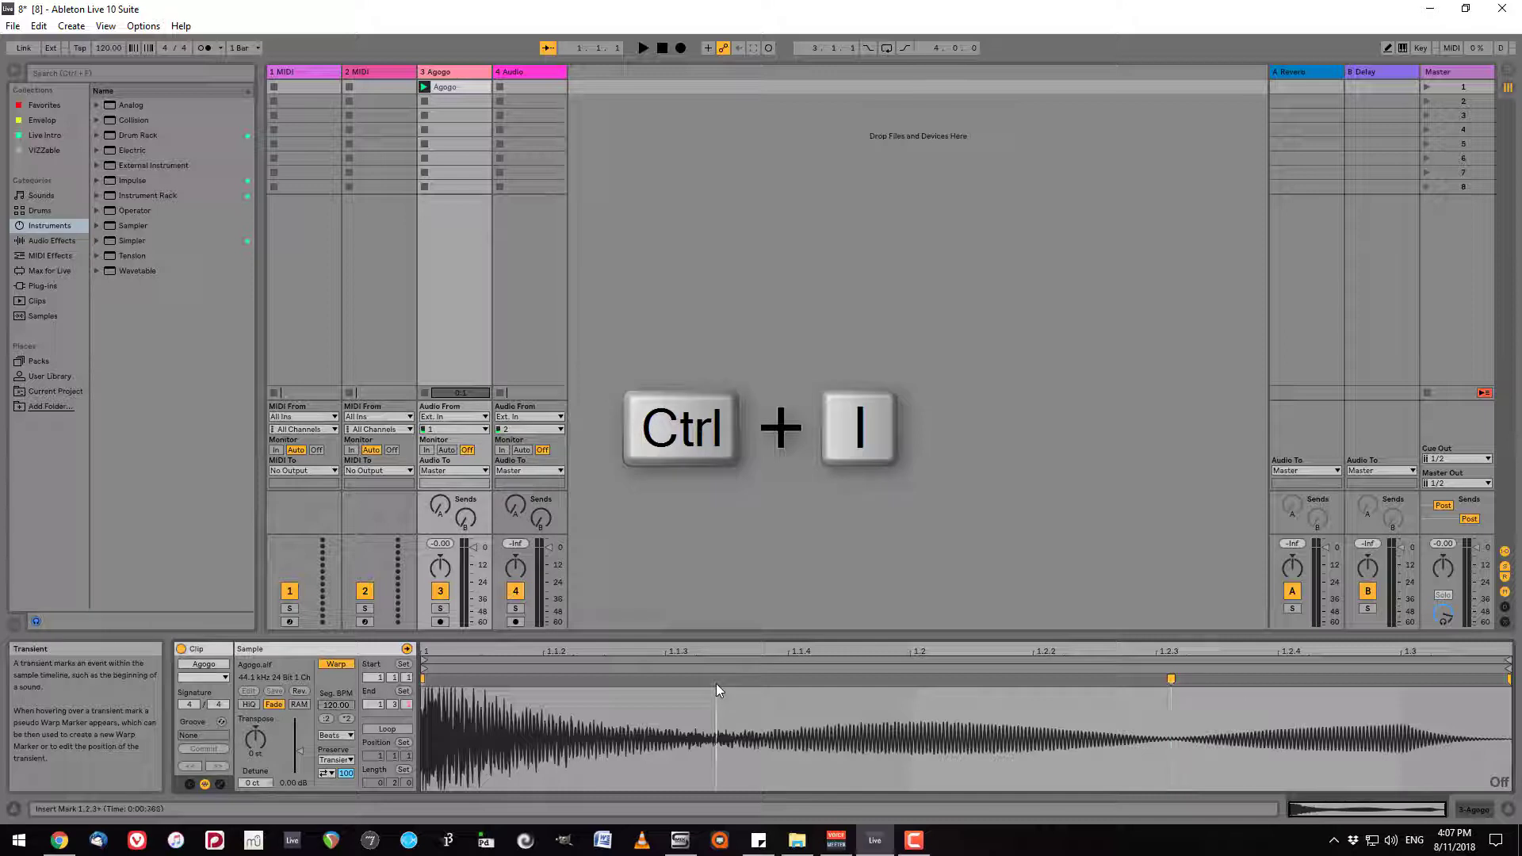
key("ctrl+i")
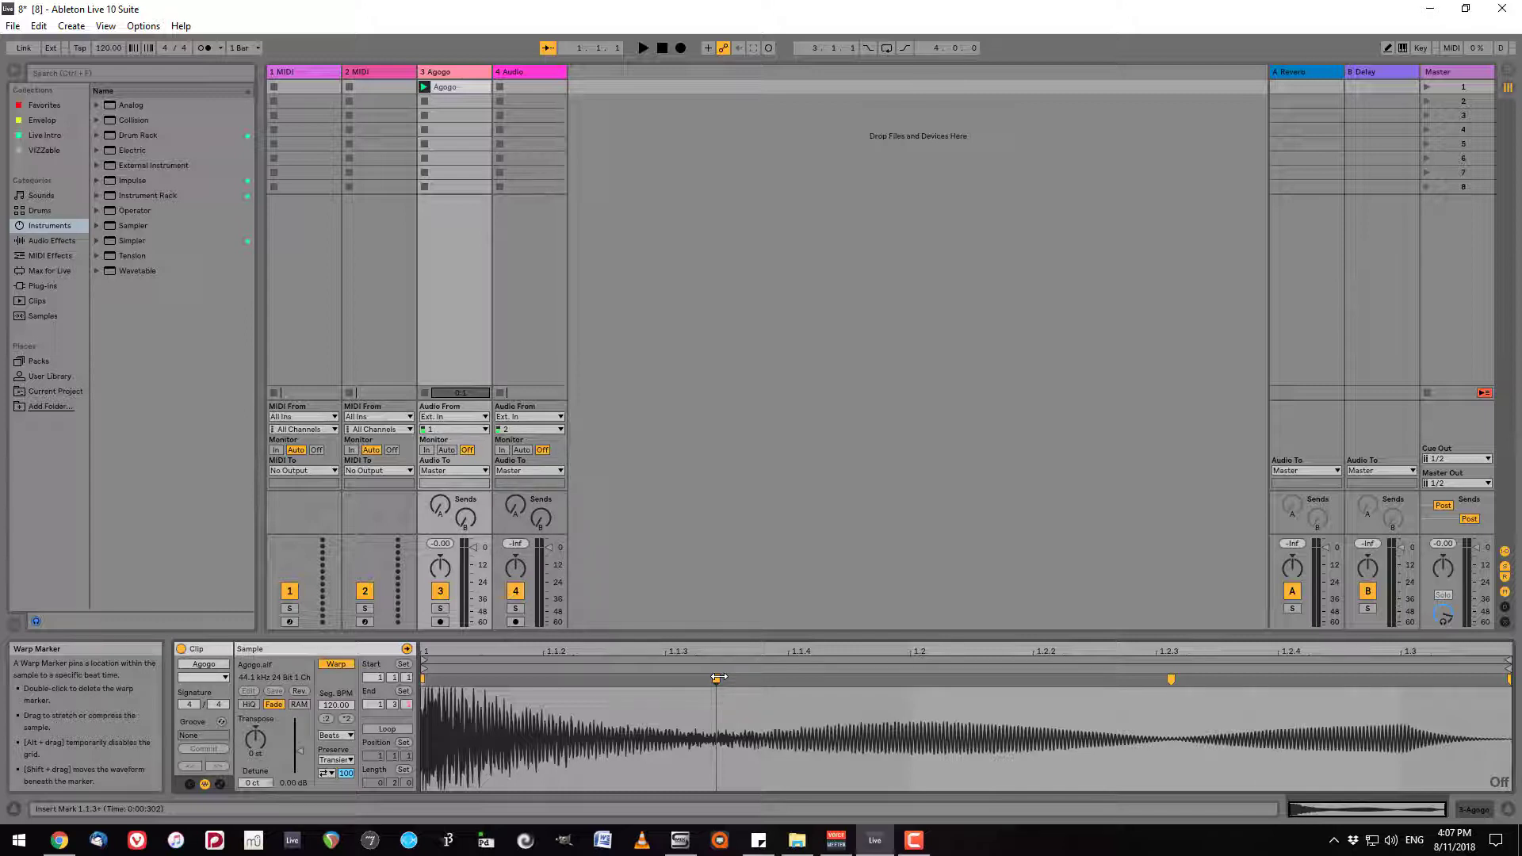
Step: Move the two inner warp markers to just after 1.2.2 and midway between 1.2.4 and 1.3, and audition the clip
left_click_drag(717, 678, 1063, 679)
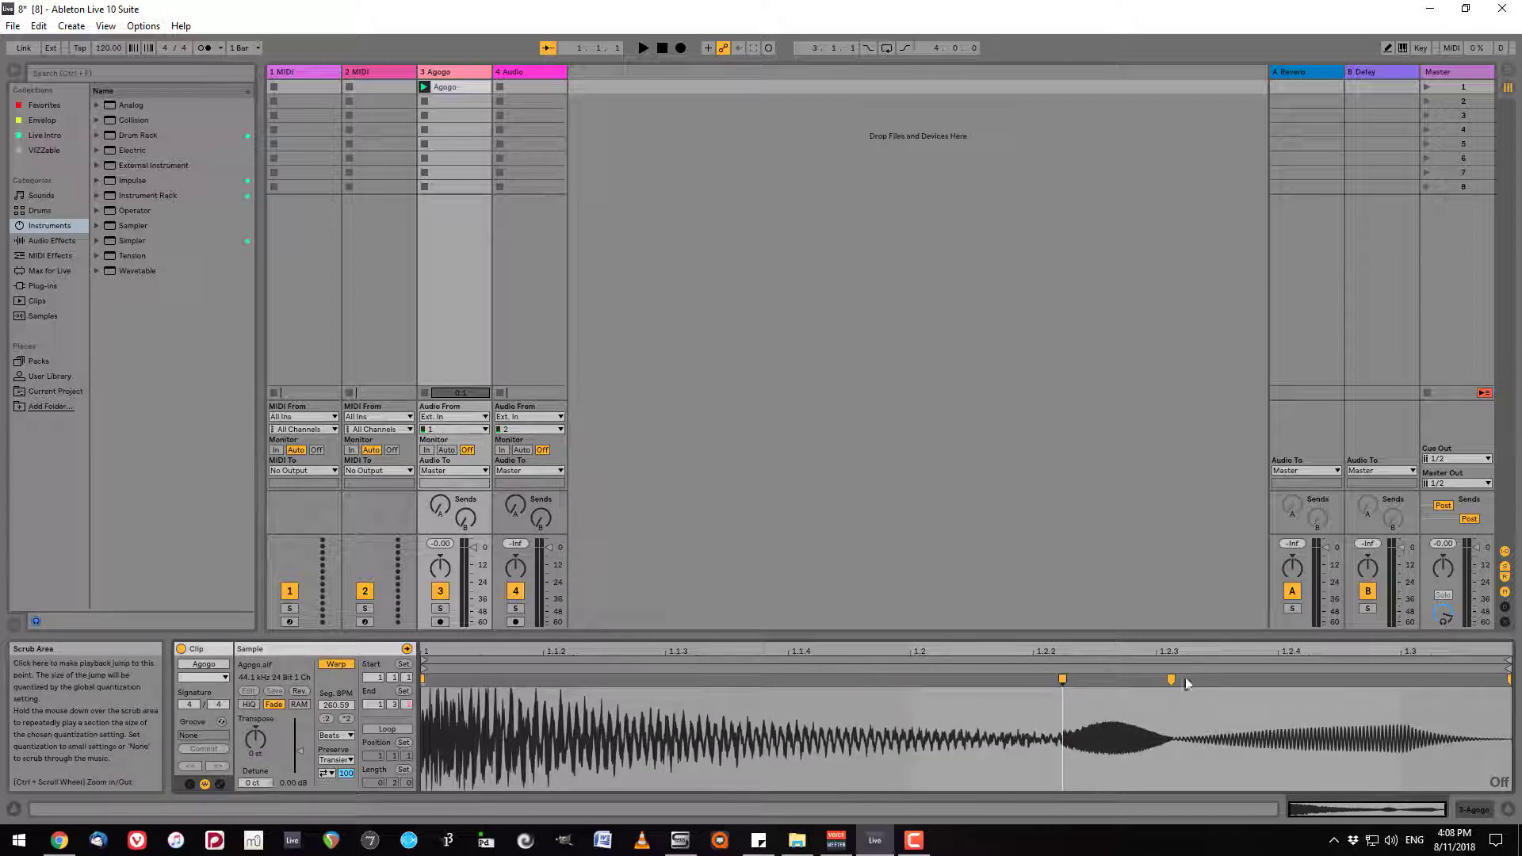
left_click_drag(1171, 679, 1351, 681)
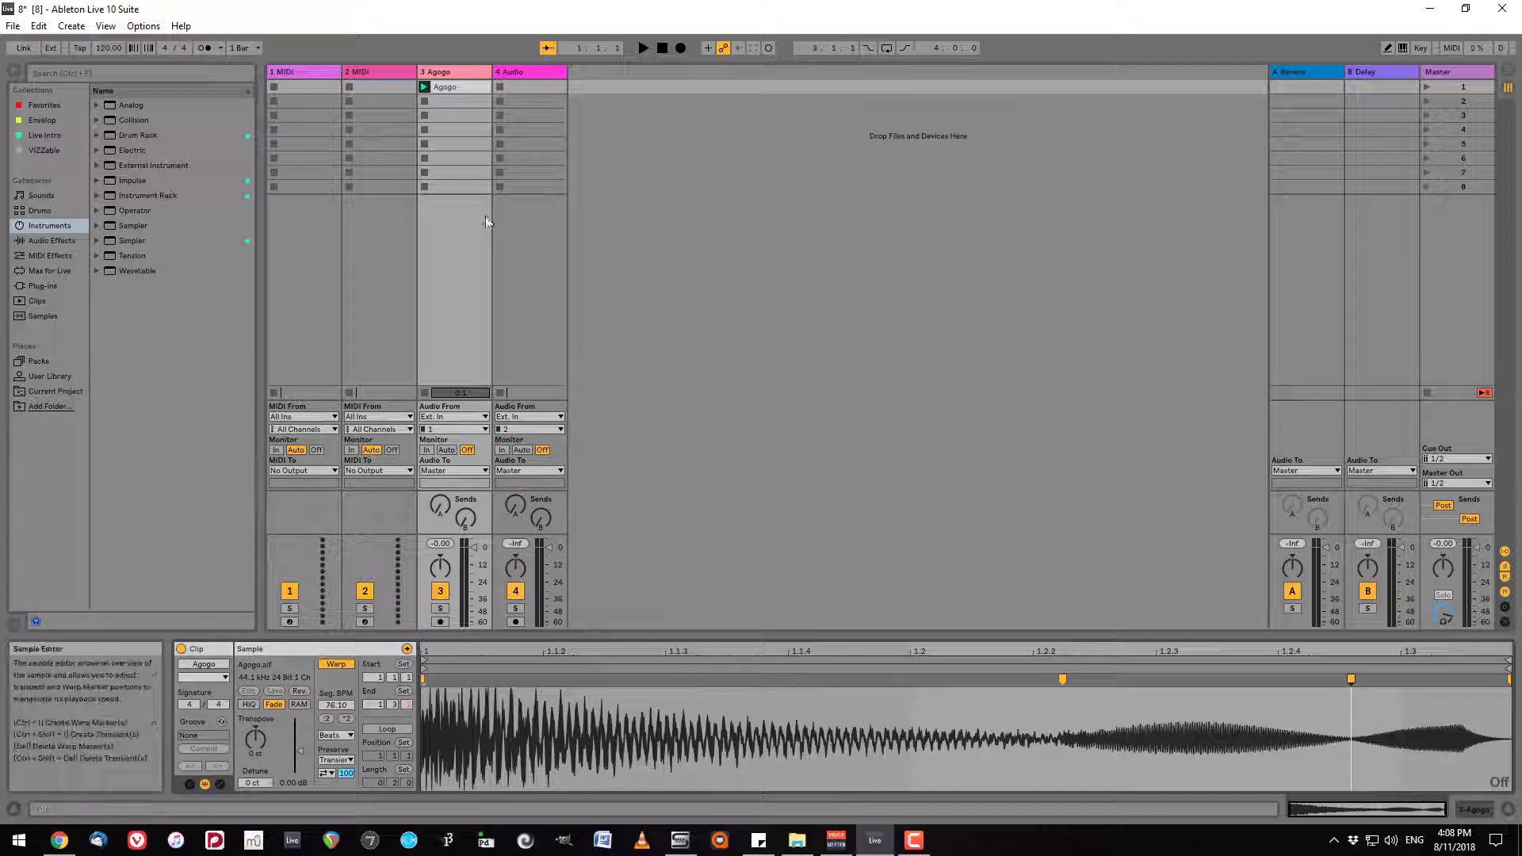
left_click(424, 87)
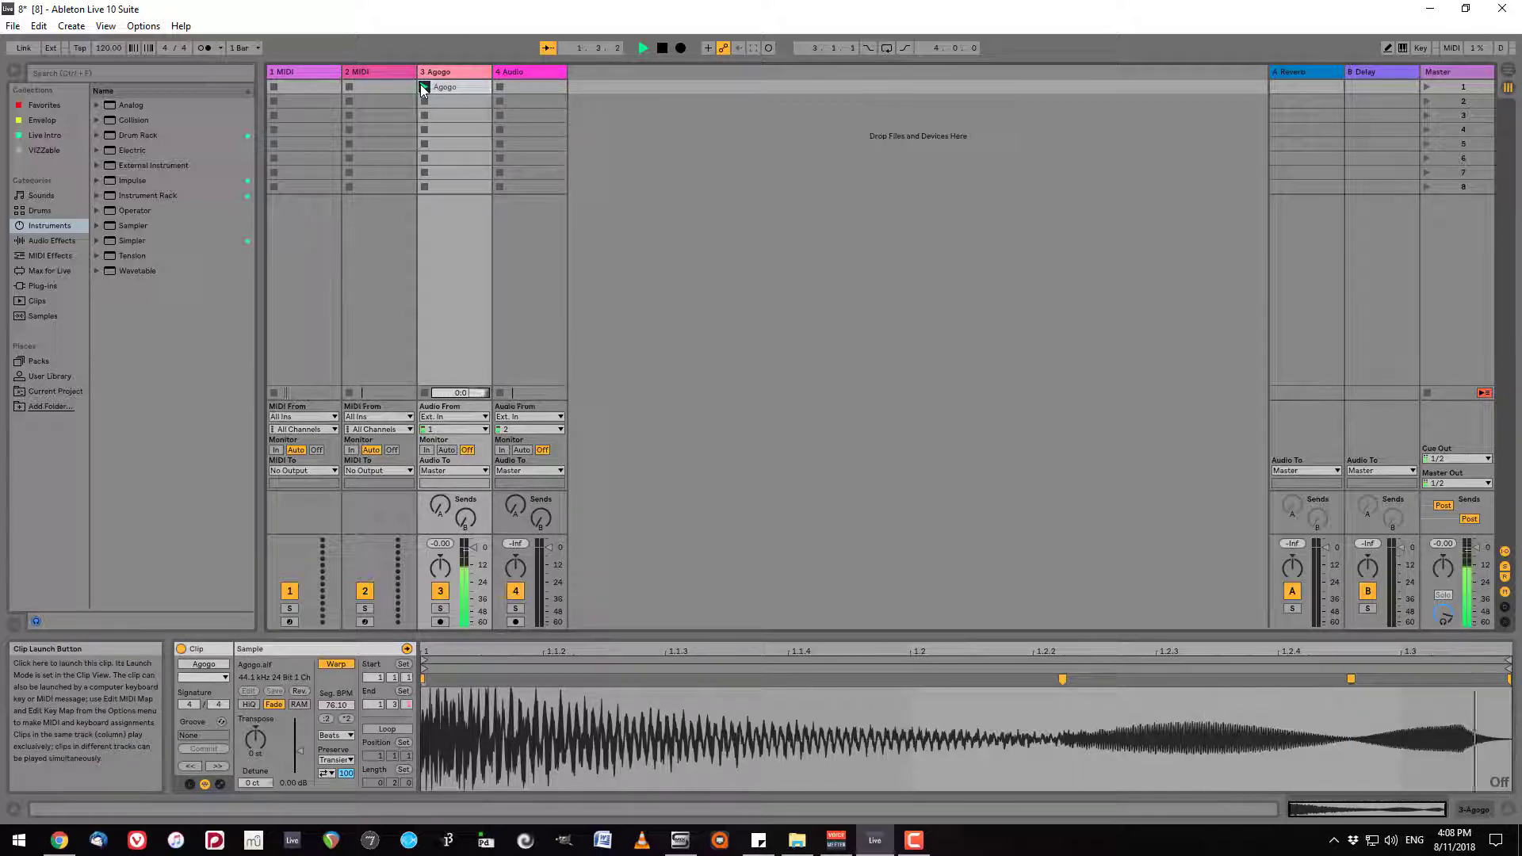
key("space")
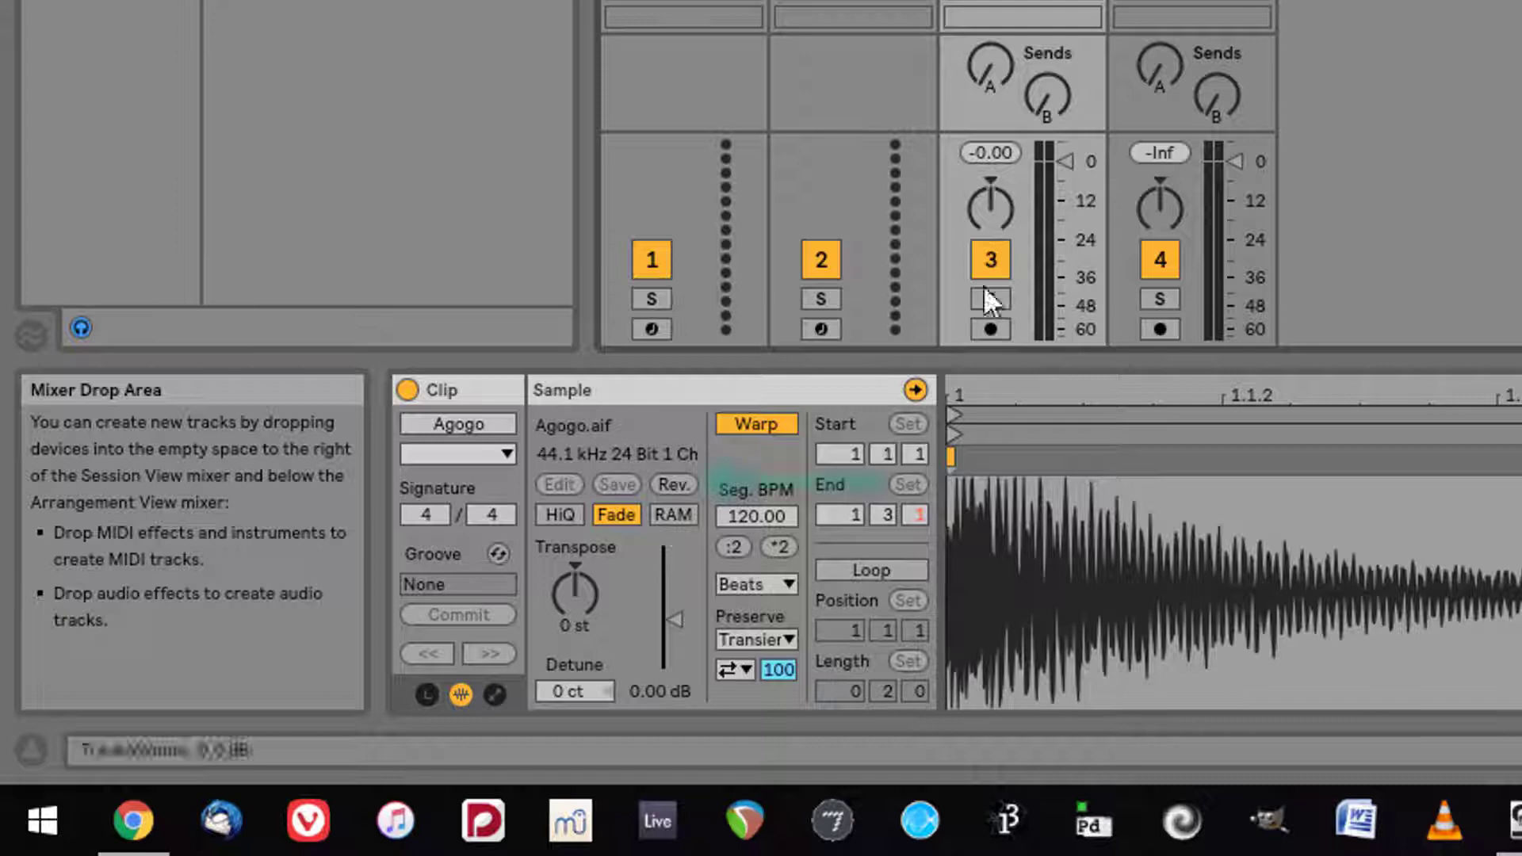
Step: Reverse the Agogo sample and audition it, undoing the reversal at the end
left_click(671, 484)
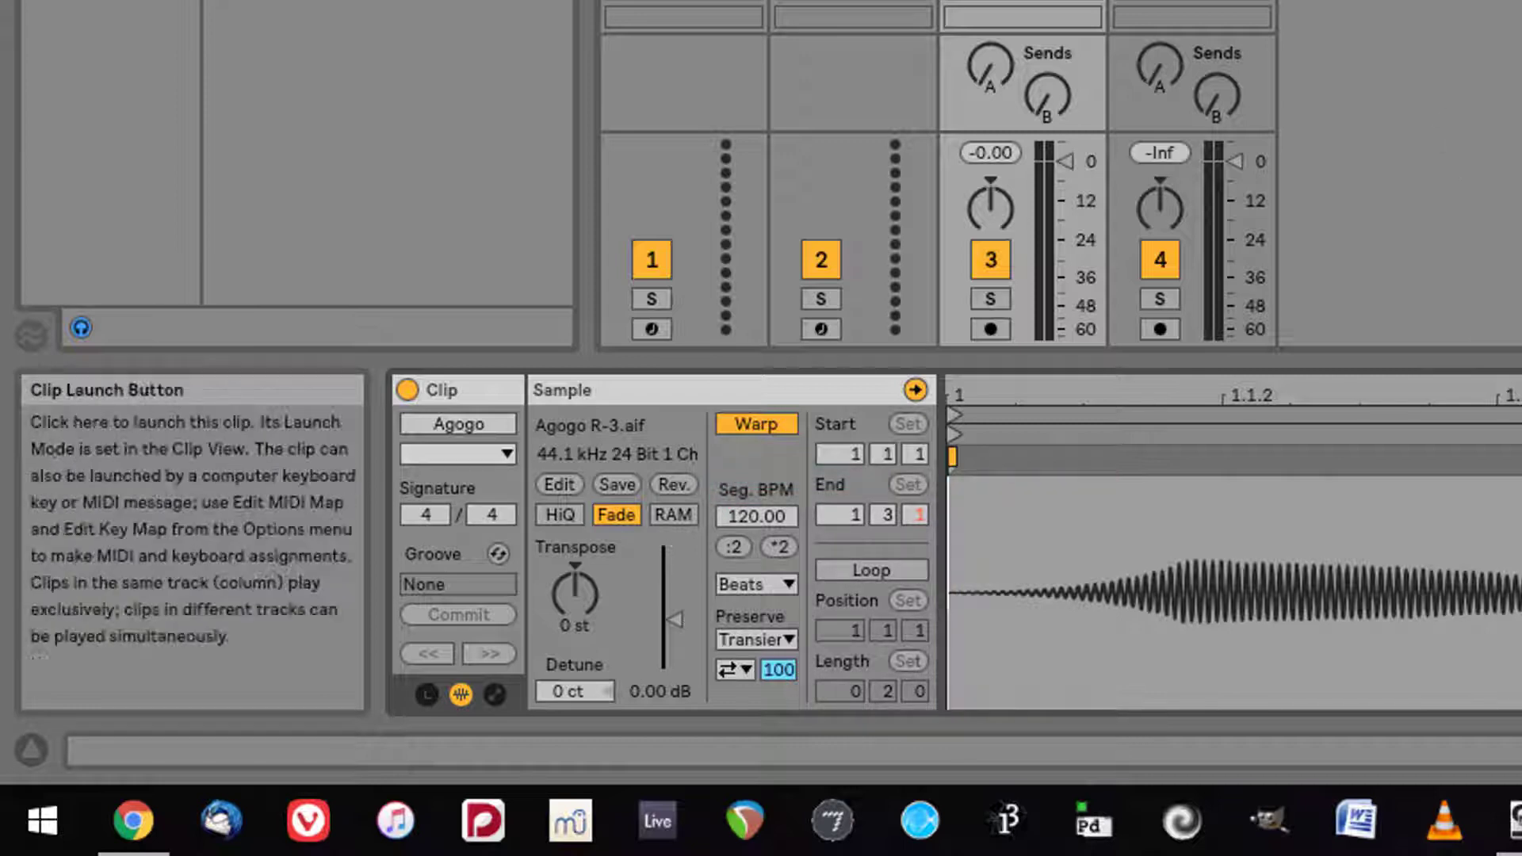
left_click(951, 1)
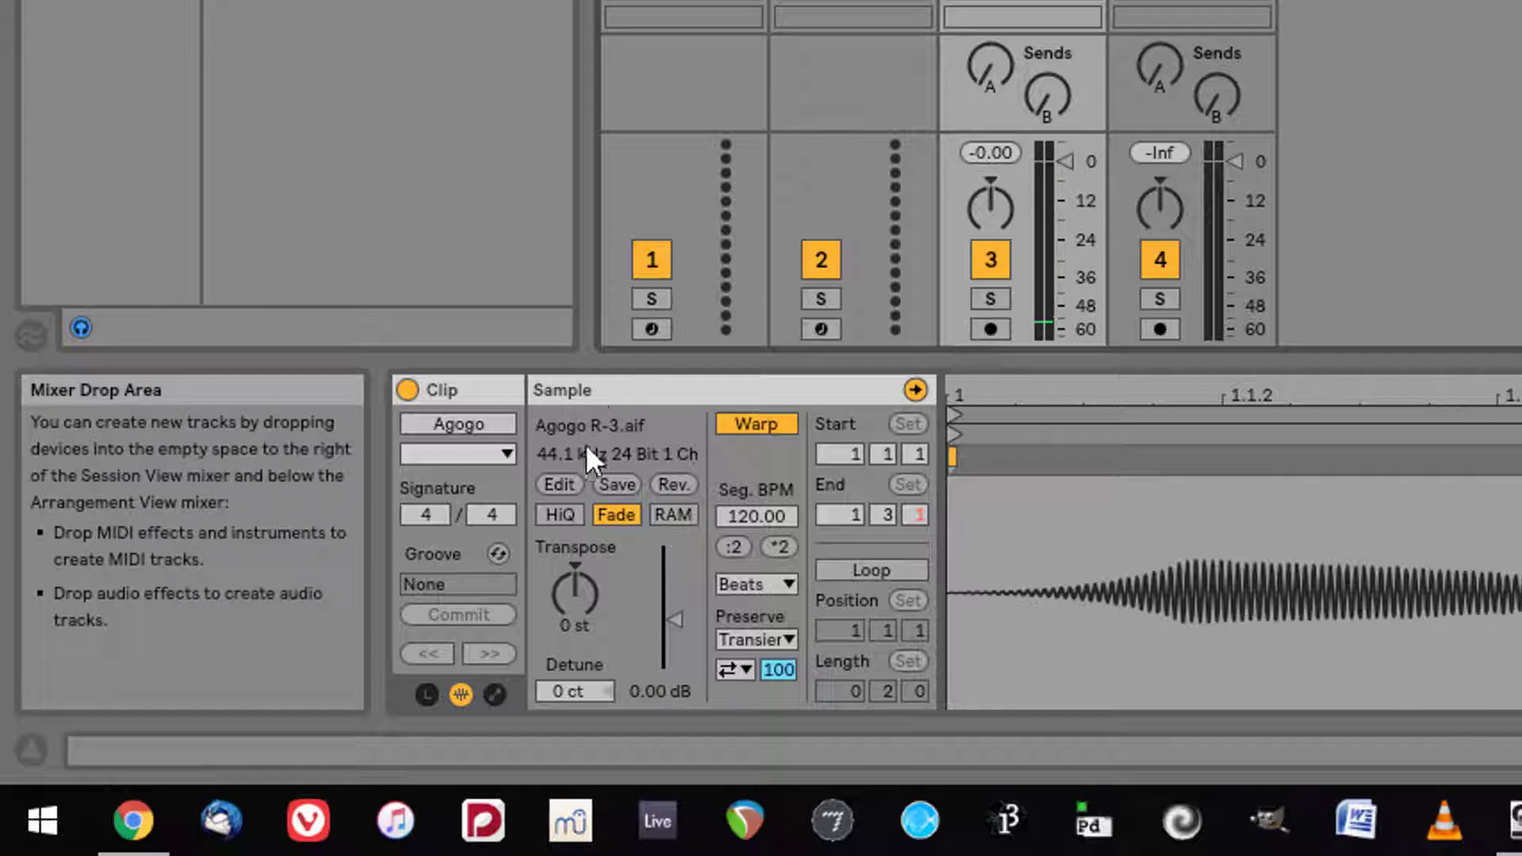
key("ctrl+z")
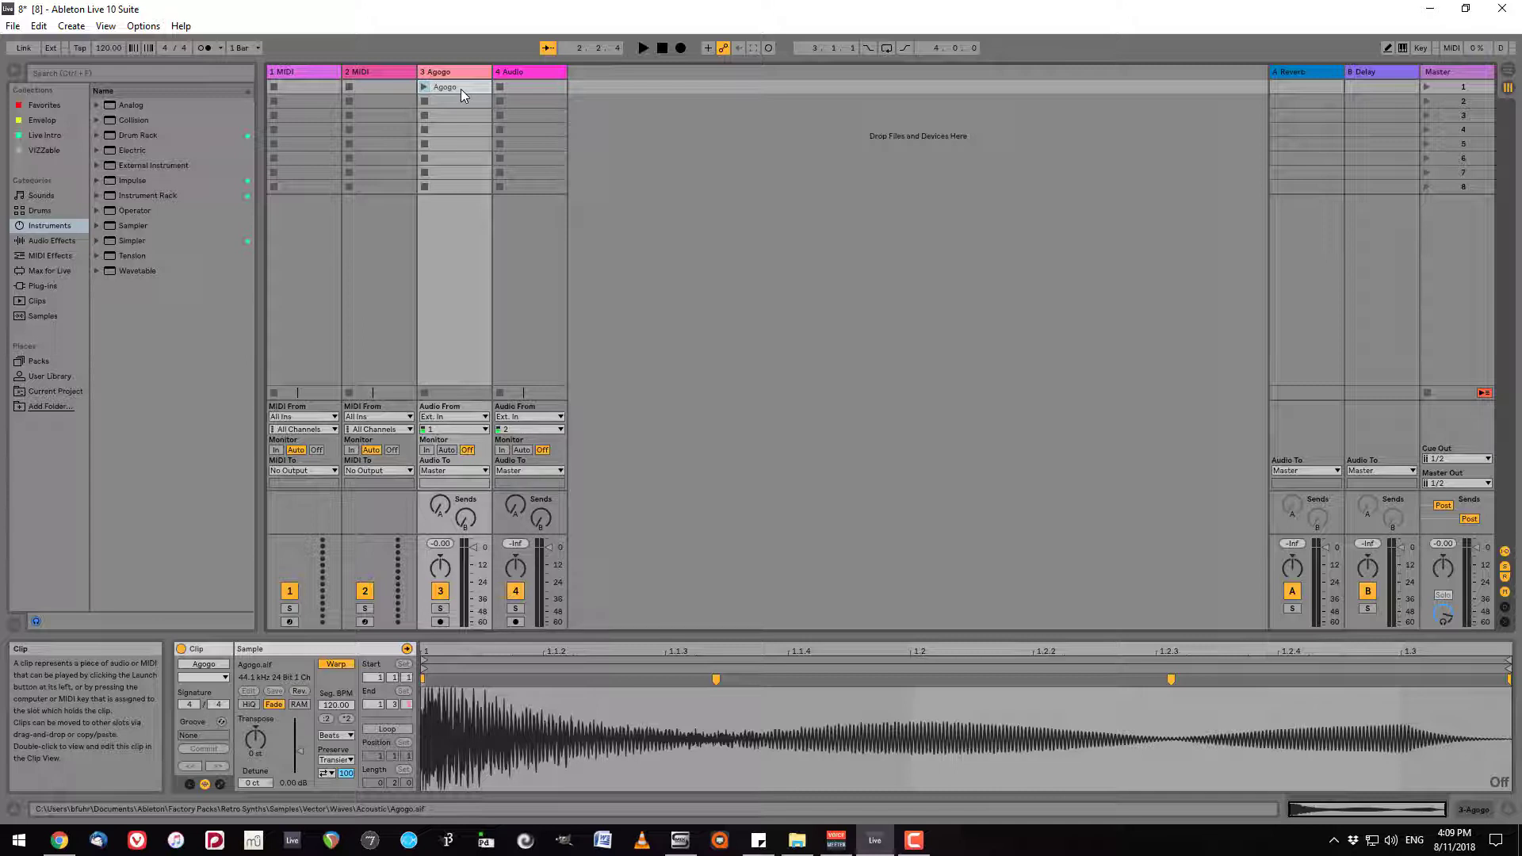
Step: Duplicate the Agogo clip into the second slot and reverse the copy's sample
key("ctrl+d")
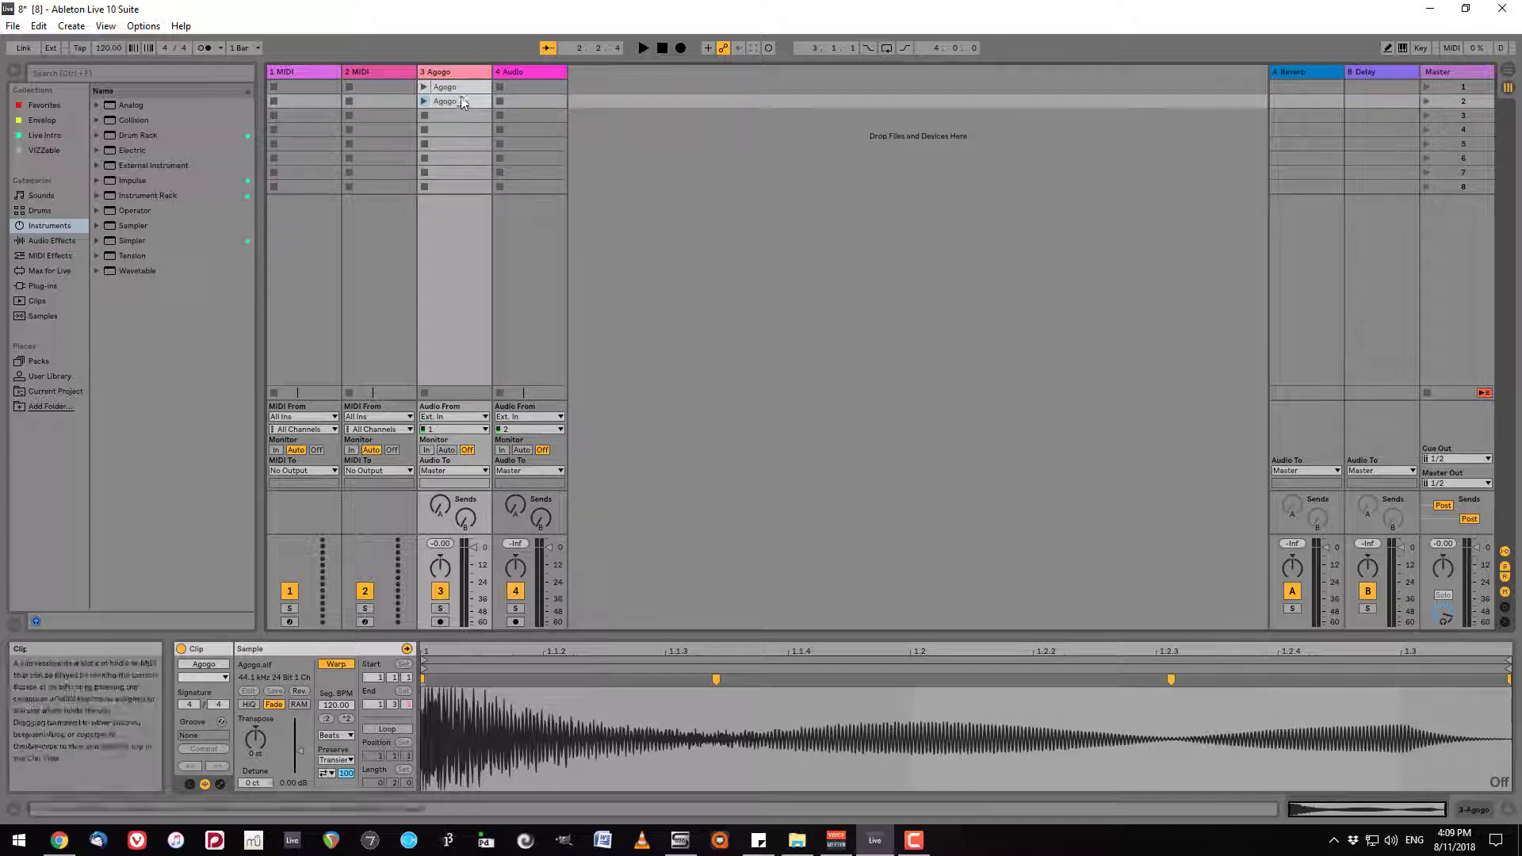
left_click(300, 692)
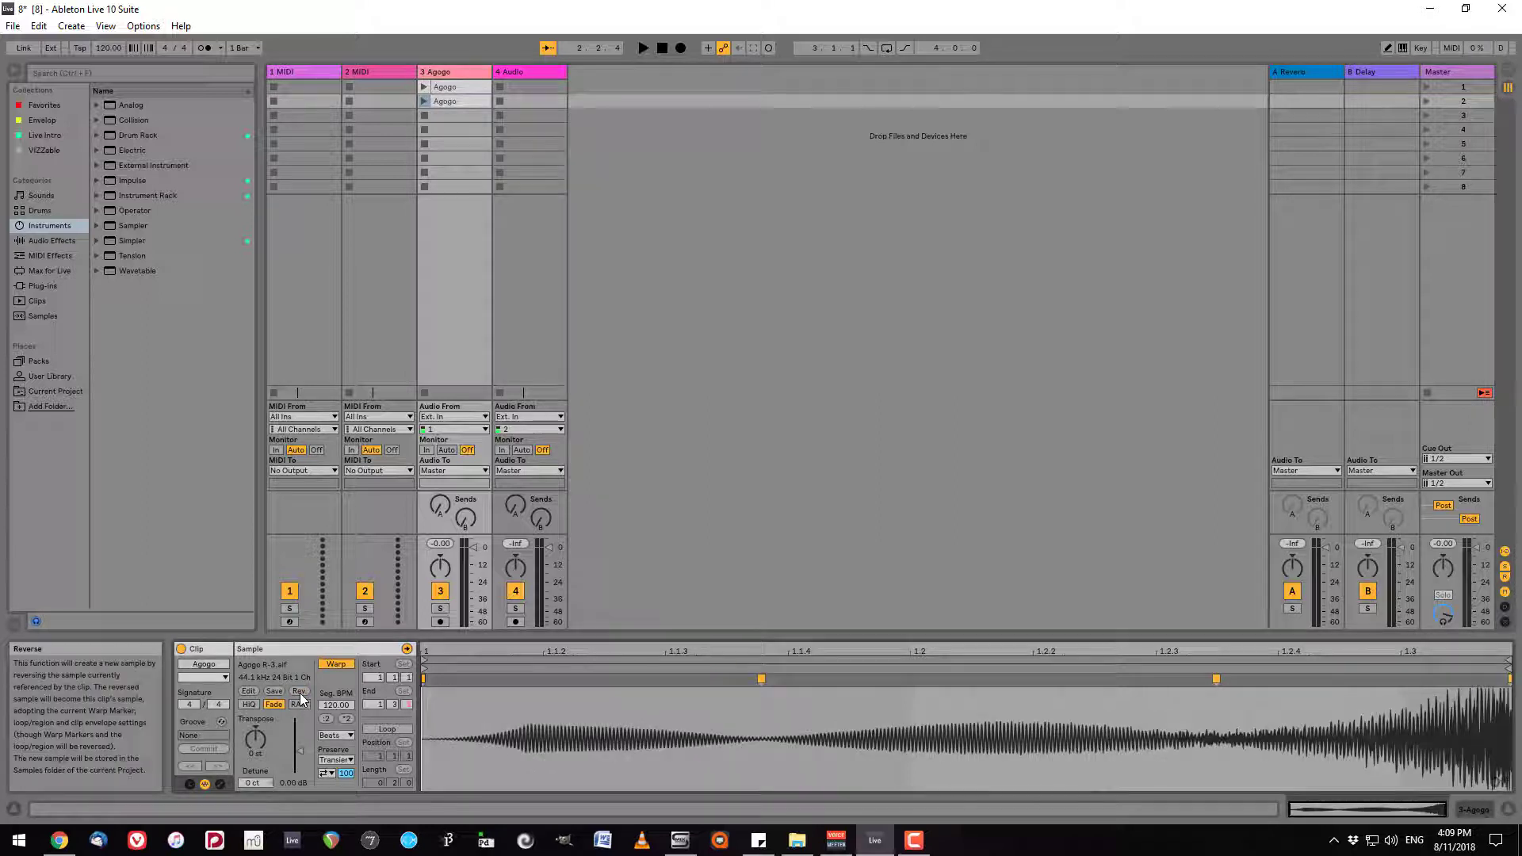
Step: Copy the reversed clip to the third slot, move its first inner warp marker past 1.2.2 and add another near the end
left_click_drag(454, 101, 456, 120)
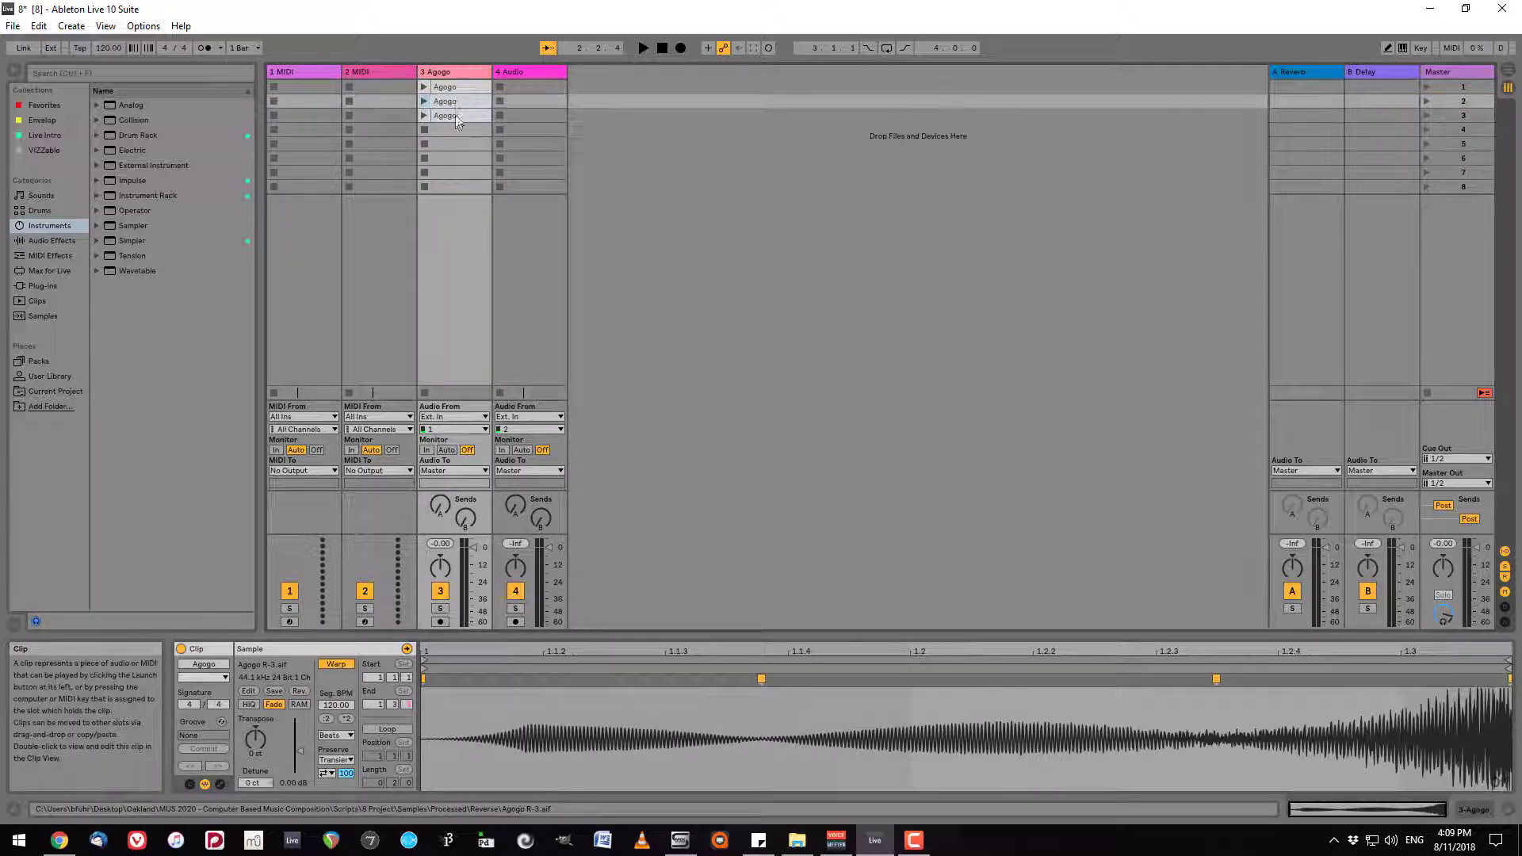
left_click(455, 117)
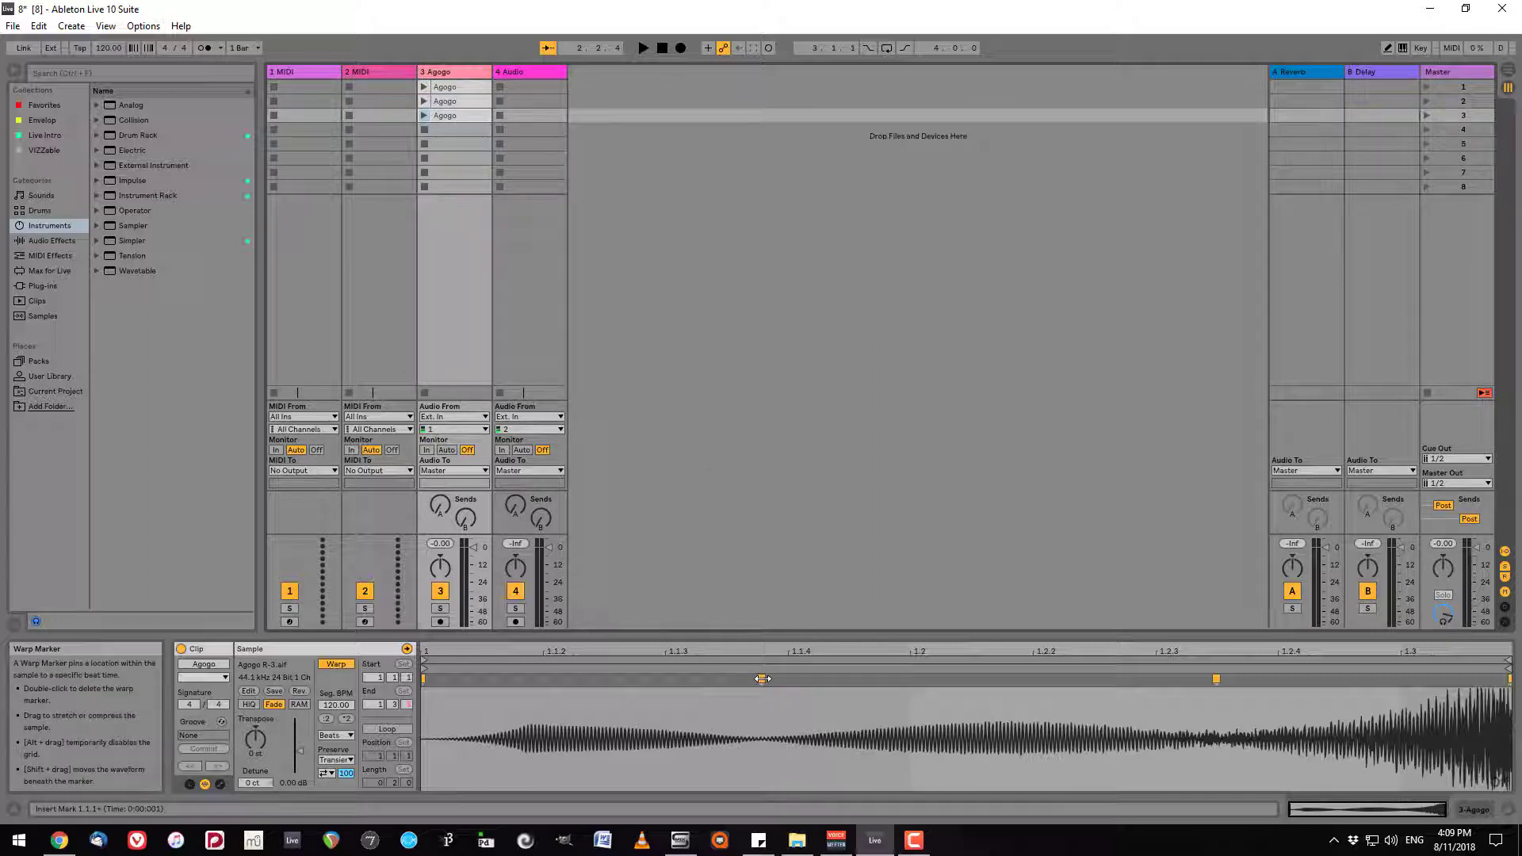
left_click_drag(762, 678, 1079, 679)
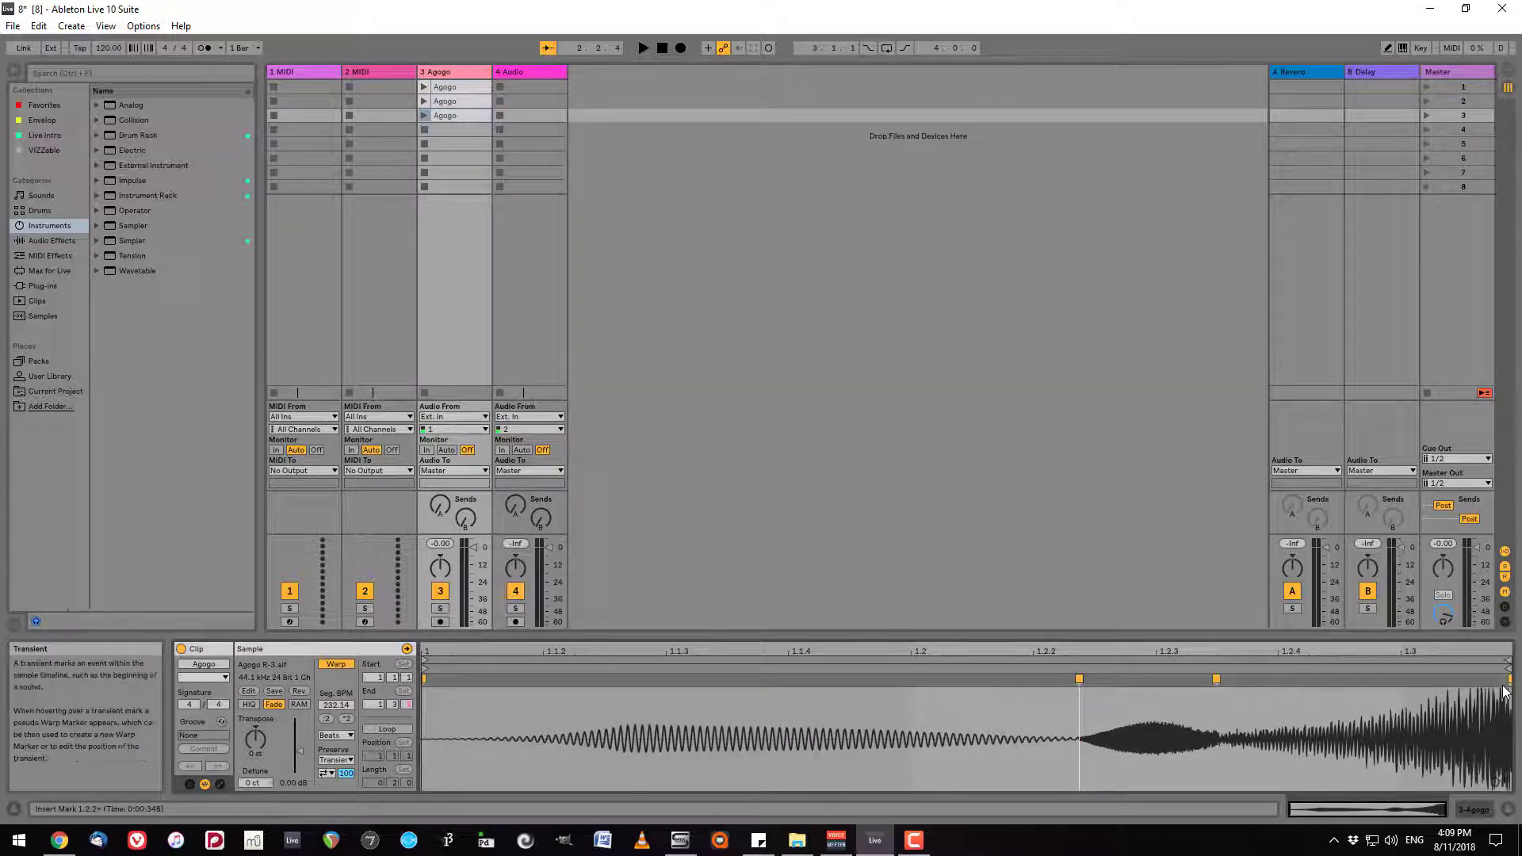
left_click(1341, 702)
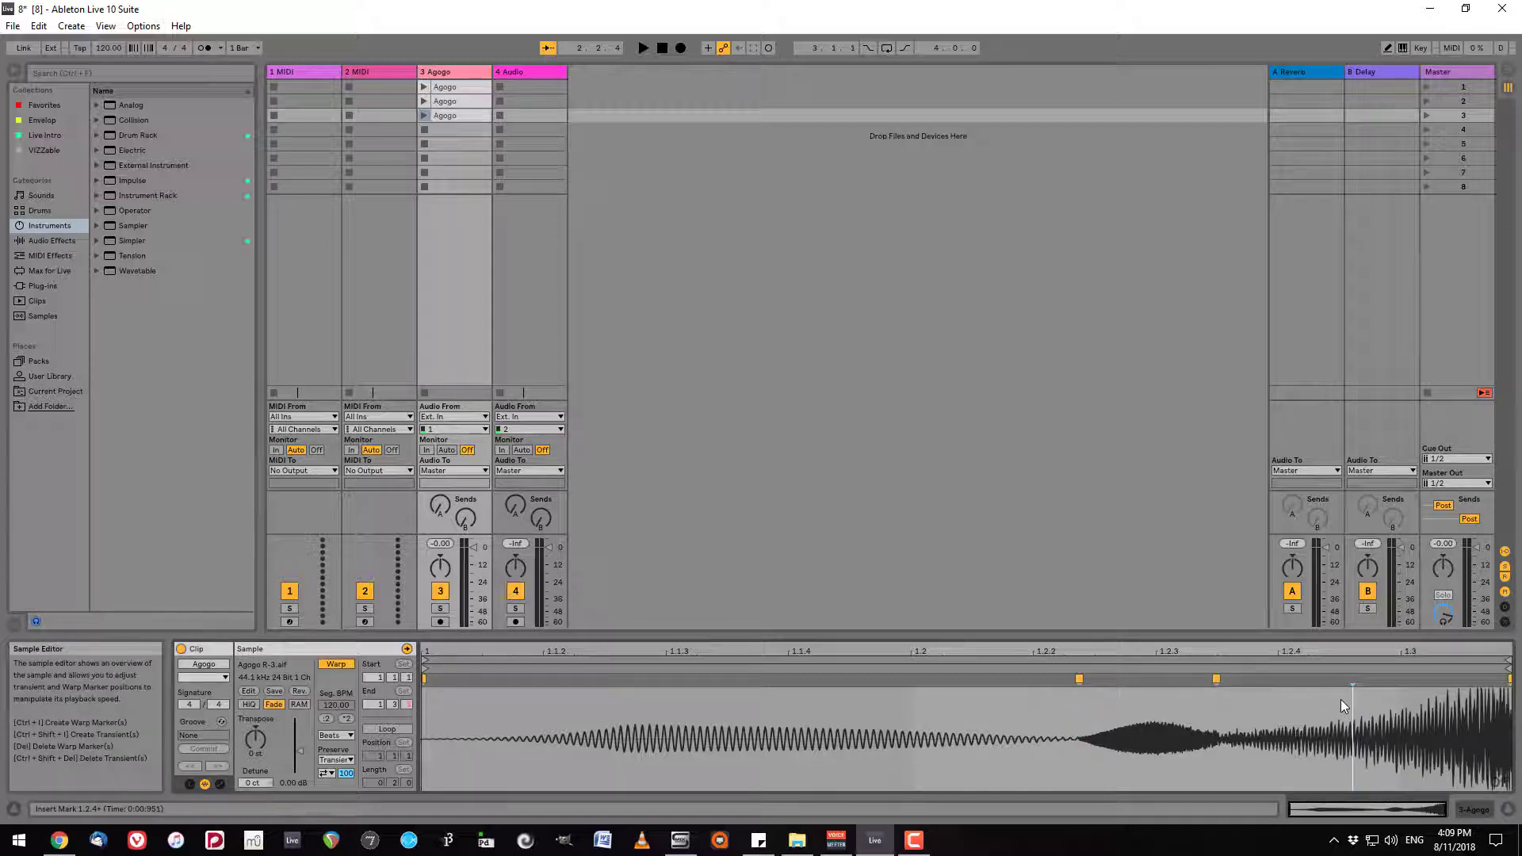
left_click_drag(1352, 678, 1485, 679)
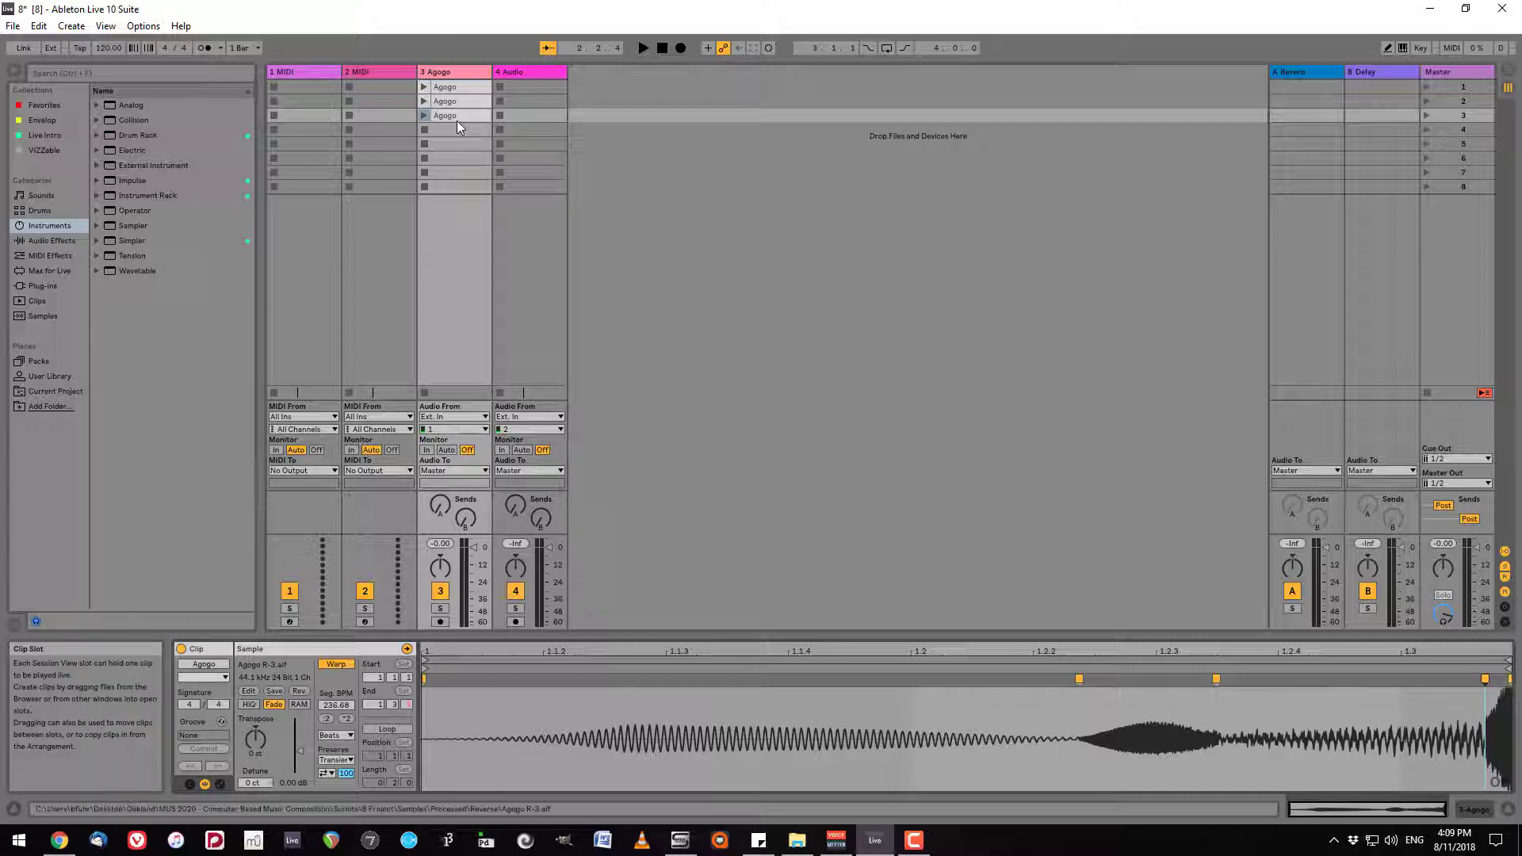
Step: Duplicate the third clip with its transposition set to -18 semitones, and reverse a further duplicate in the fifth slot
key("ctrl+d")
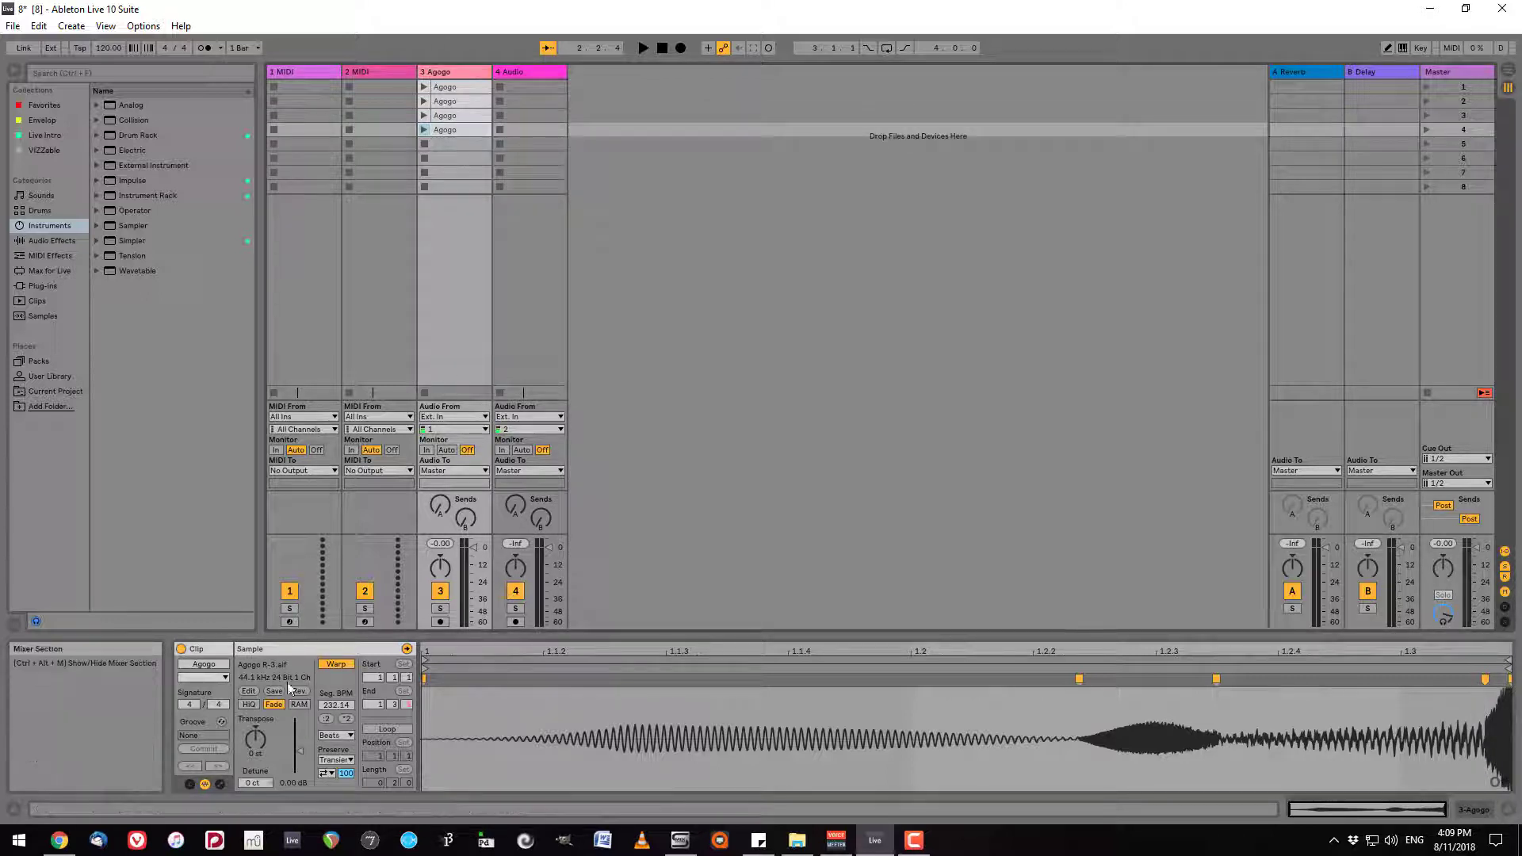
left_click_drag(255, 738, 255, 760)
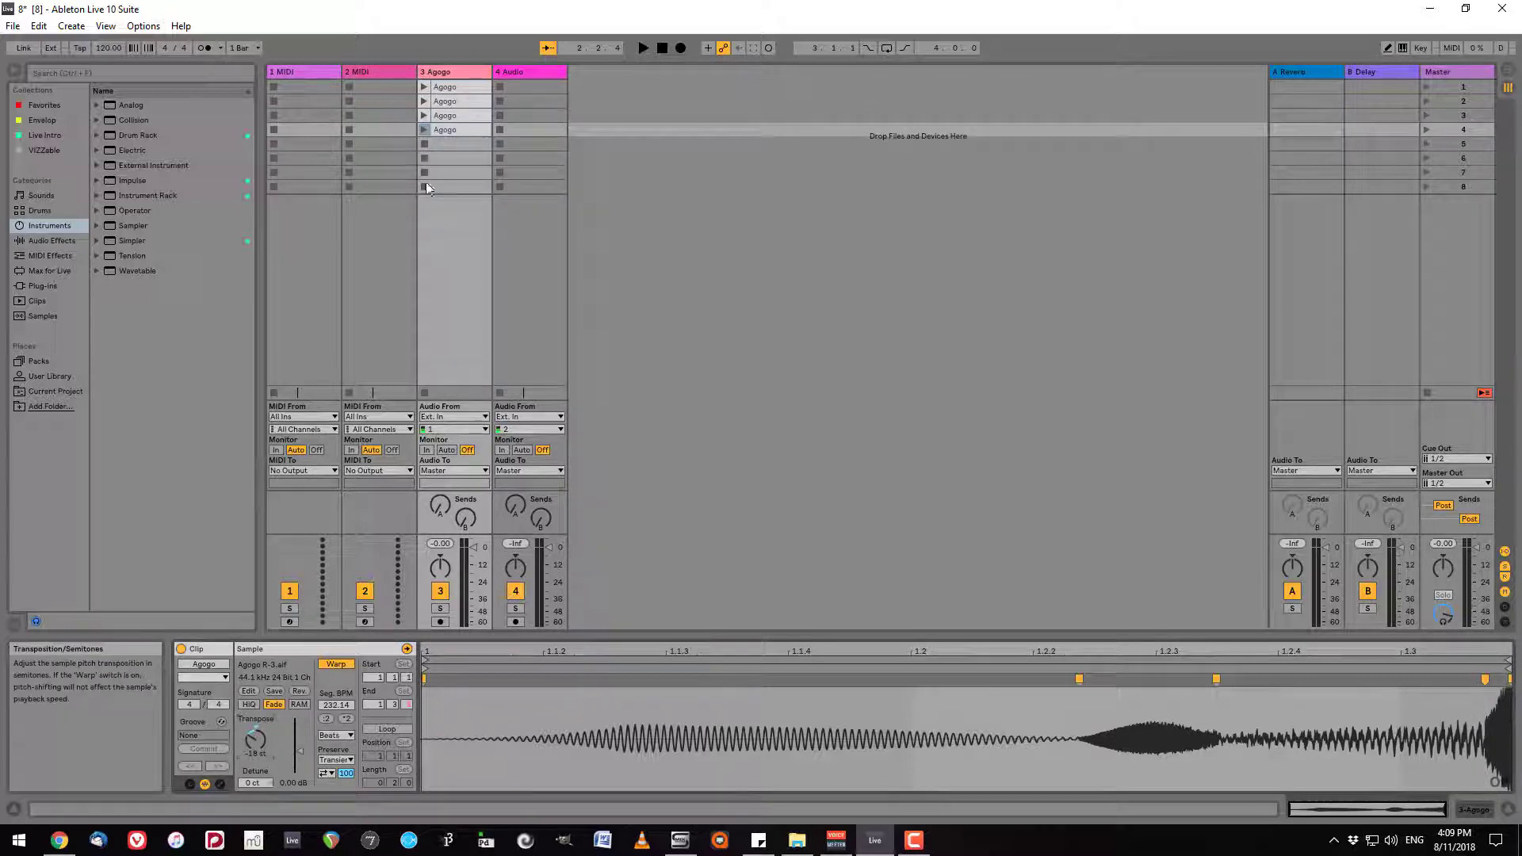
key("ctrl+d")
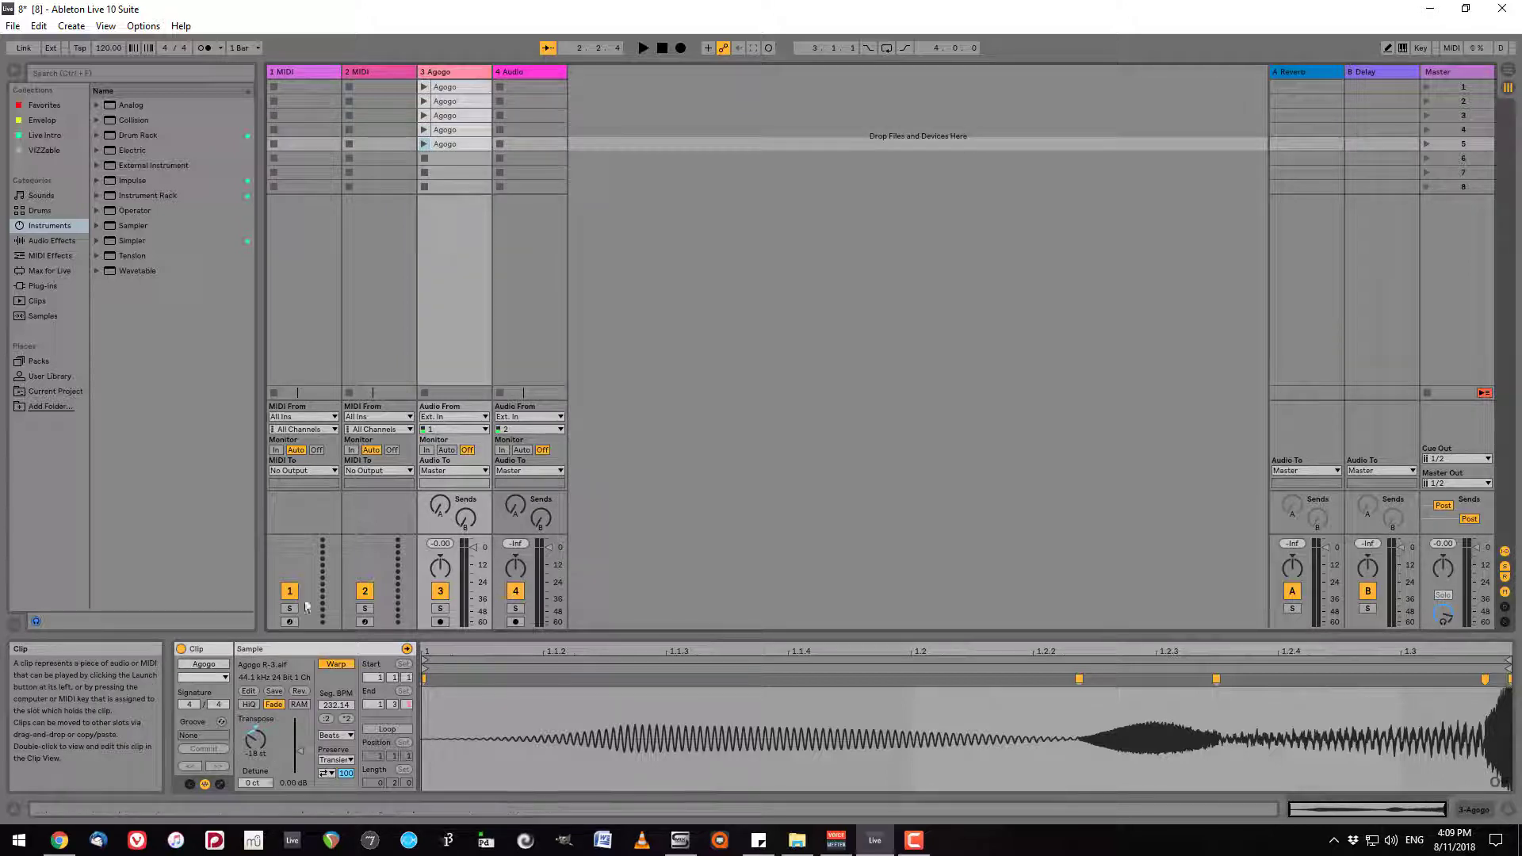
left_click(298, 692)
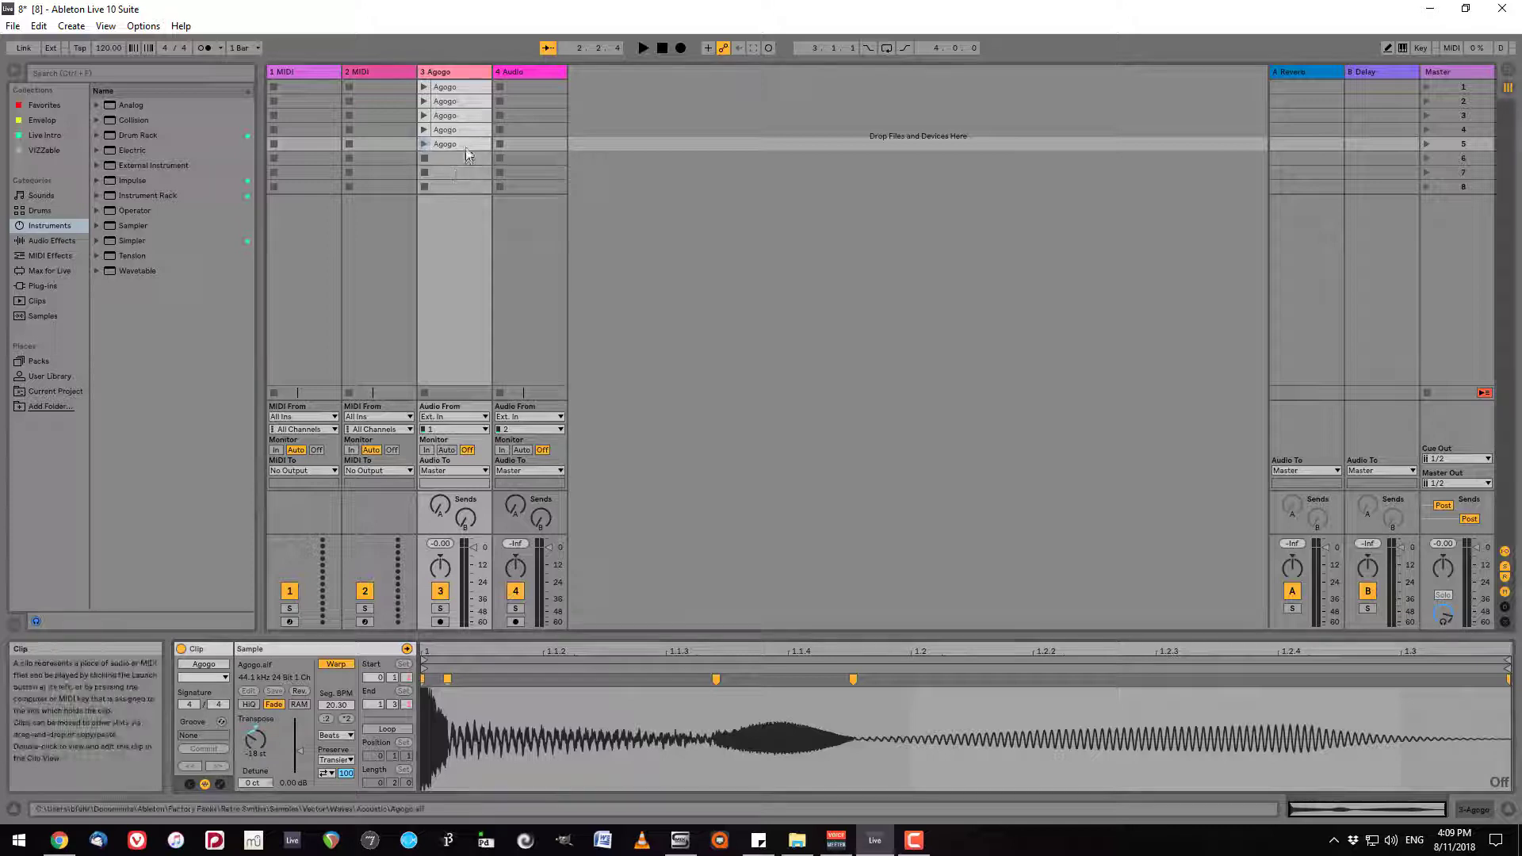
Step: Duplicate the fifth clip into the sixth slot and set the copy's transposition to 10 semitones
key("ctrl+d")
left_click_drag(254, 733, 255, 682)
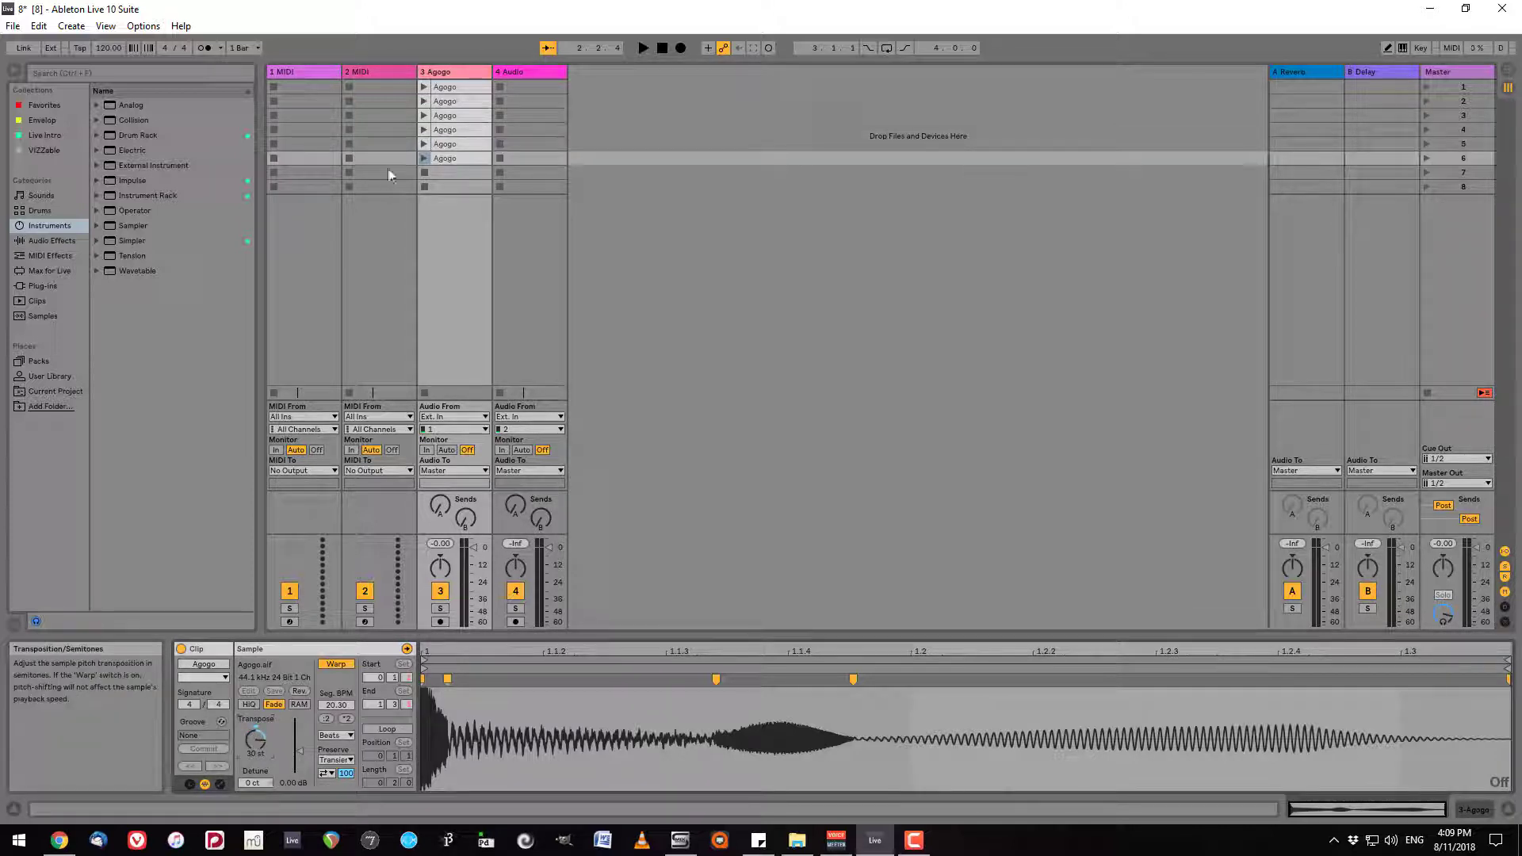
Step: Audition the six Agogo clips one after another from the first to the sixth slot, and stop playback
left_click(425, 88)
left_click(424, 101)
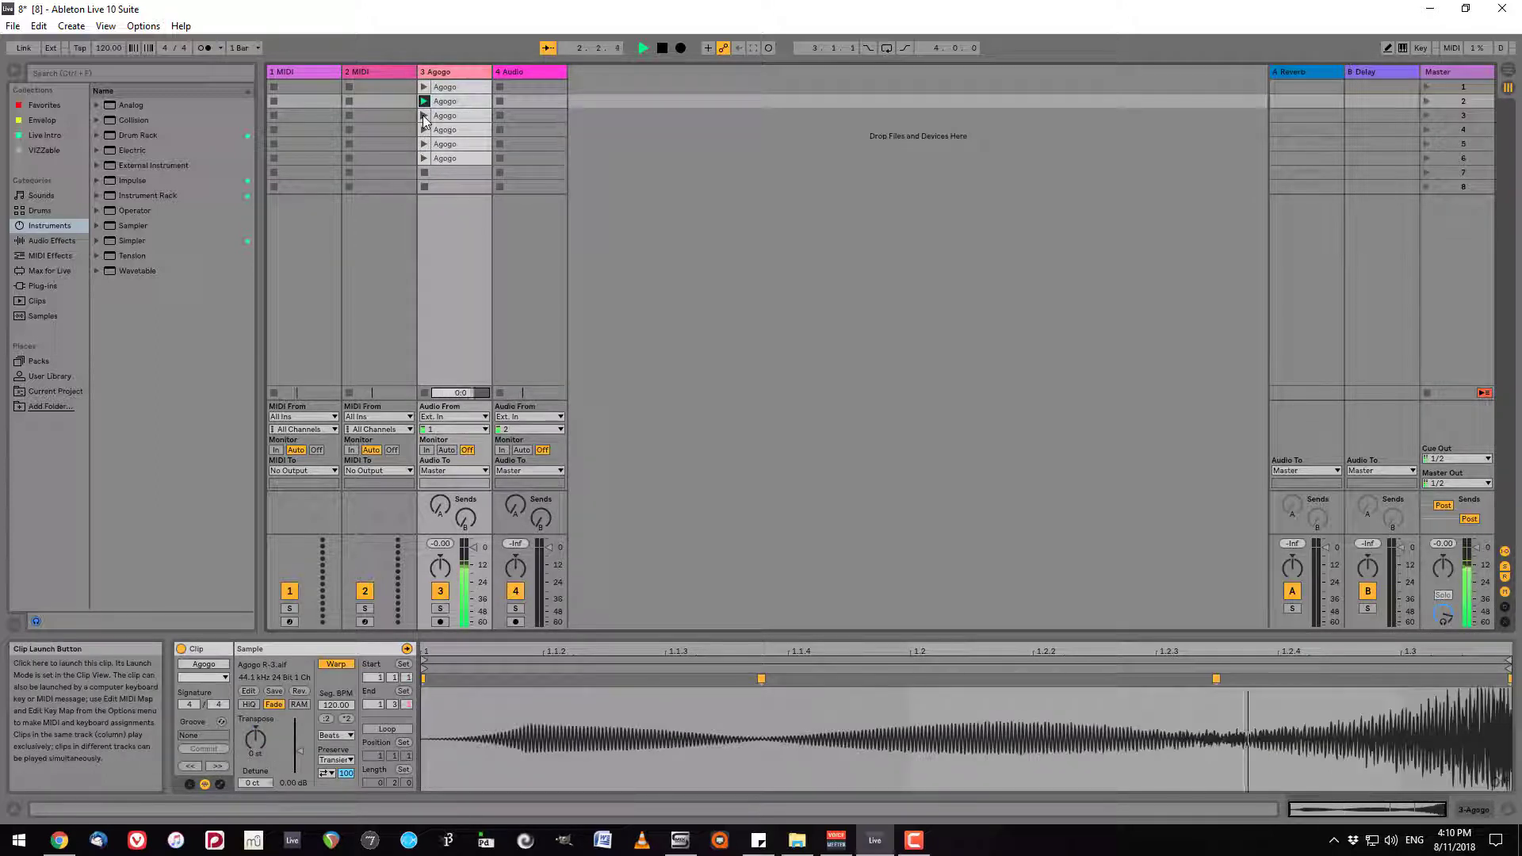
left_click(423, 116)
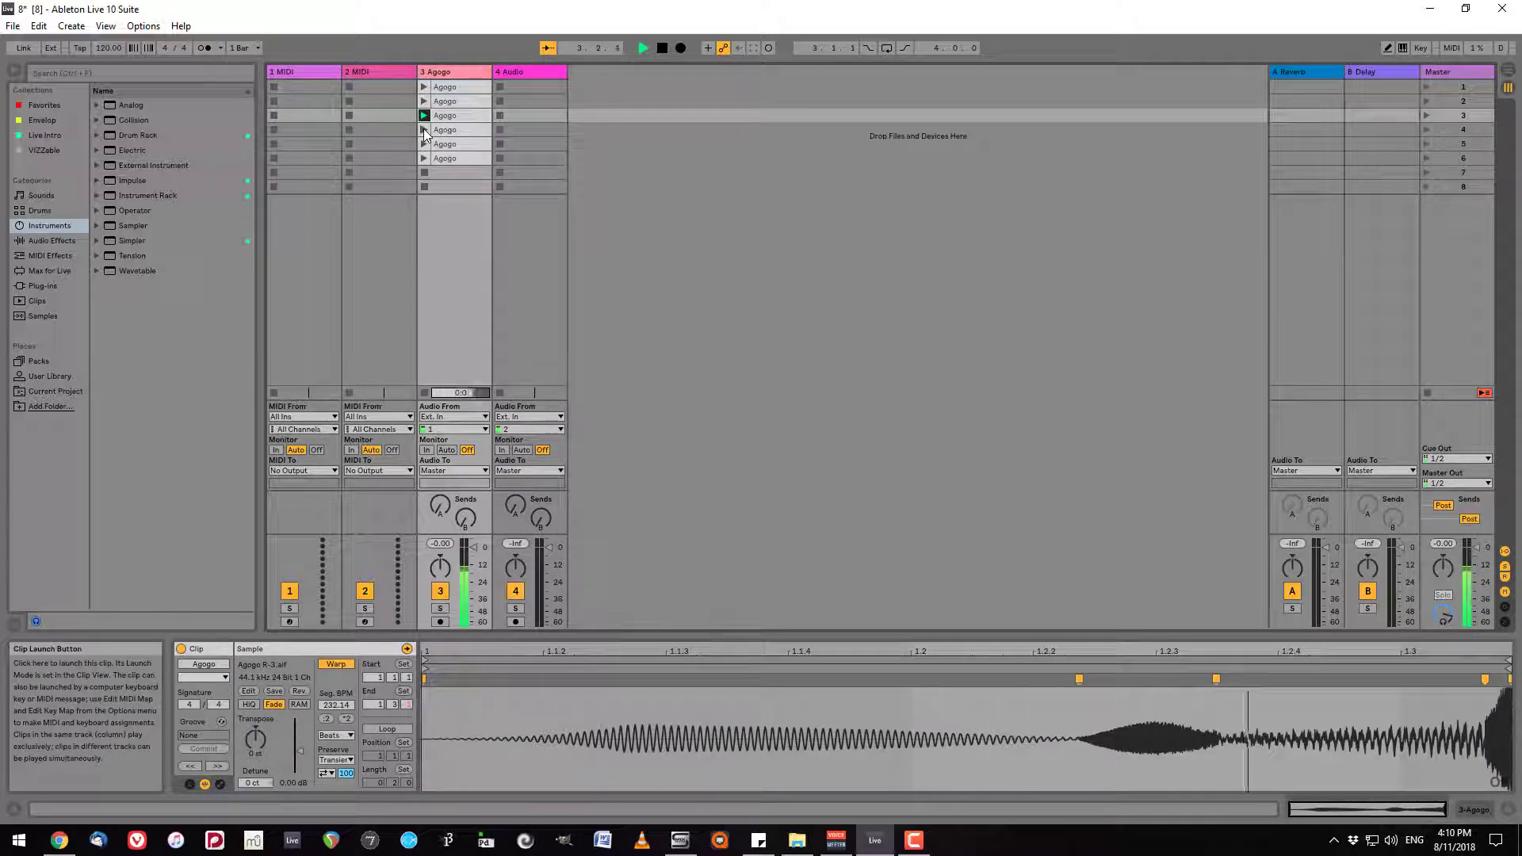
left_click(424, 130)
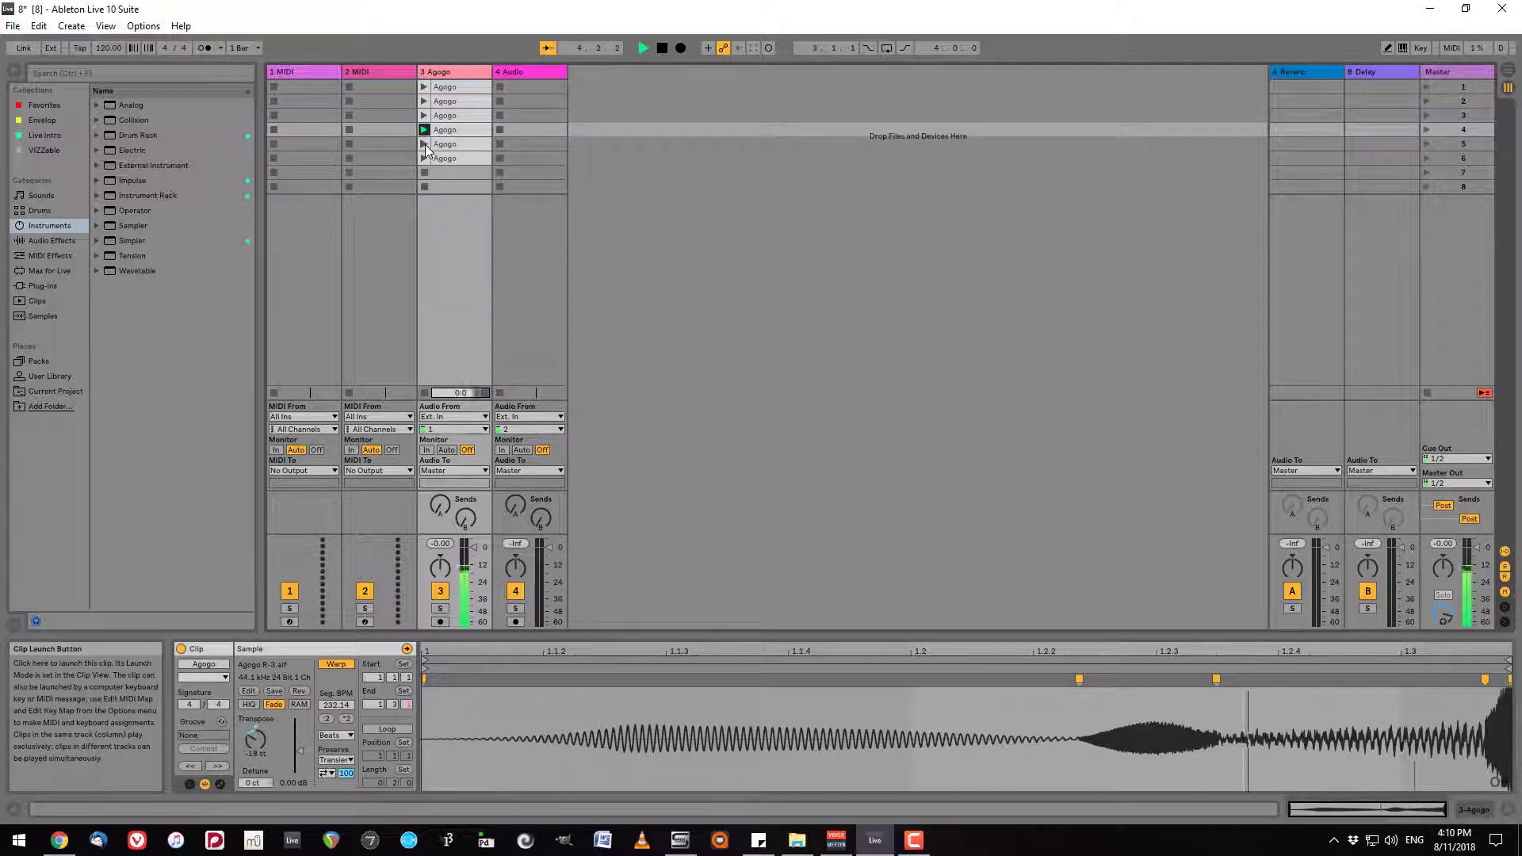
left_click(425, 144)
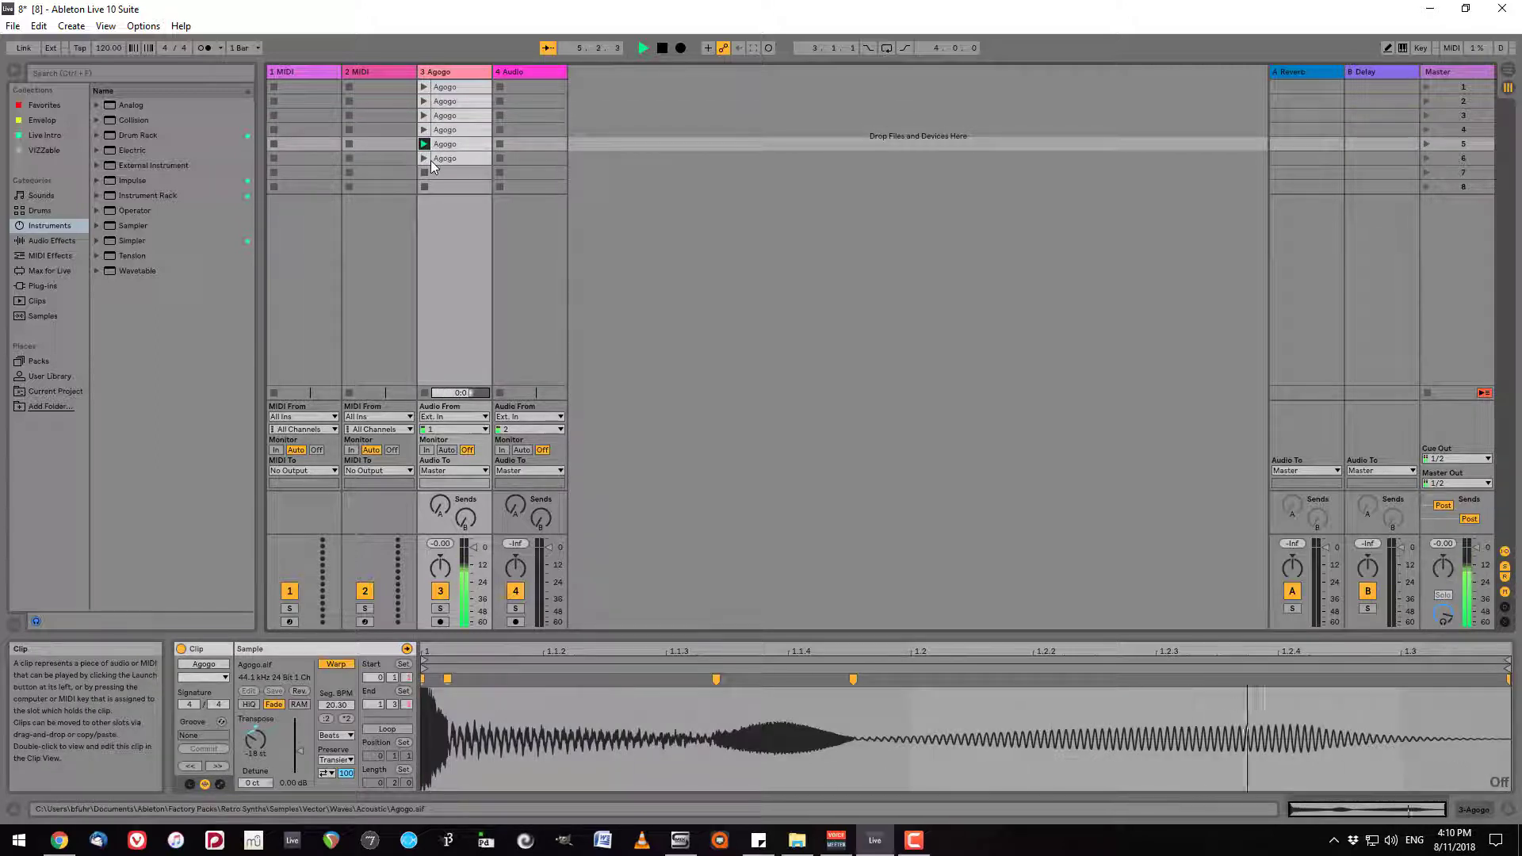
left_click(430, 160)
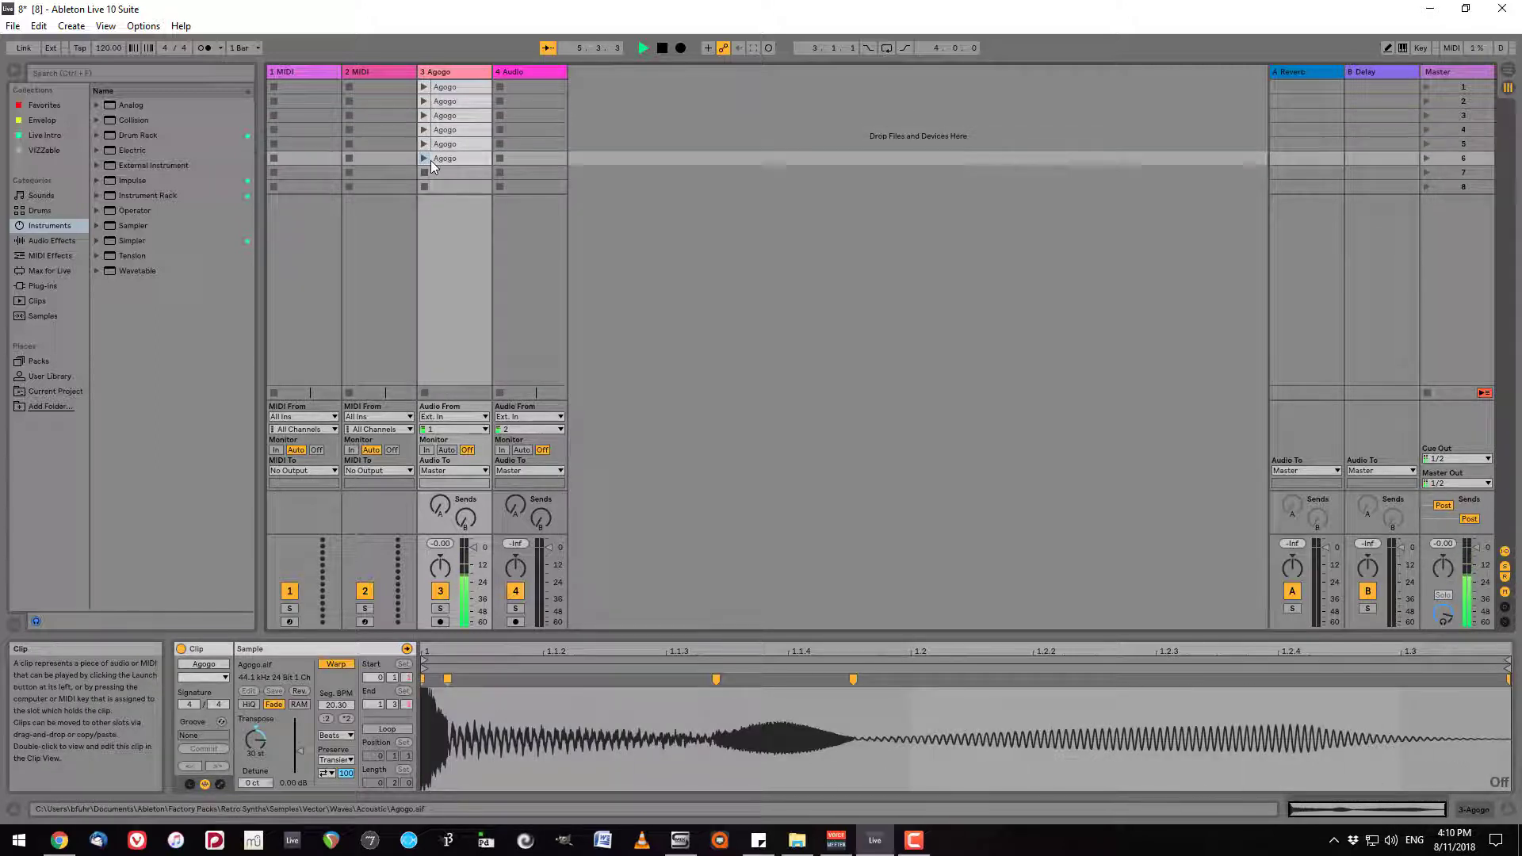
left_click(663, 48)
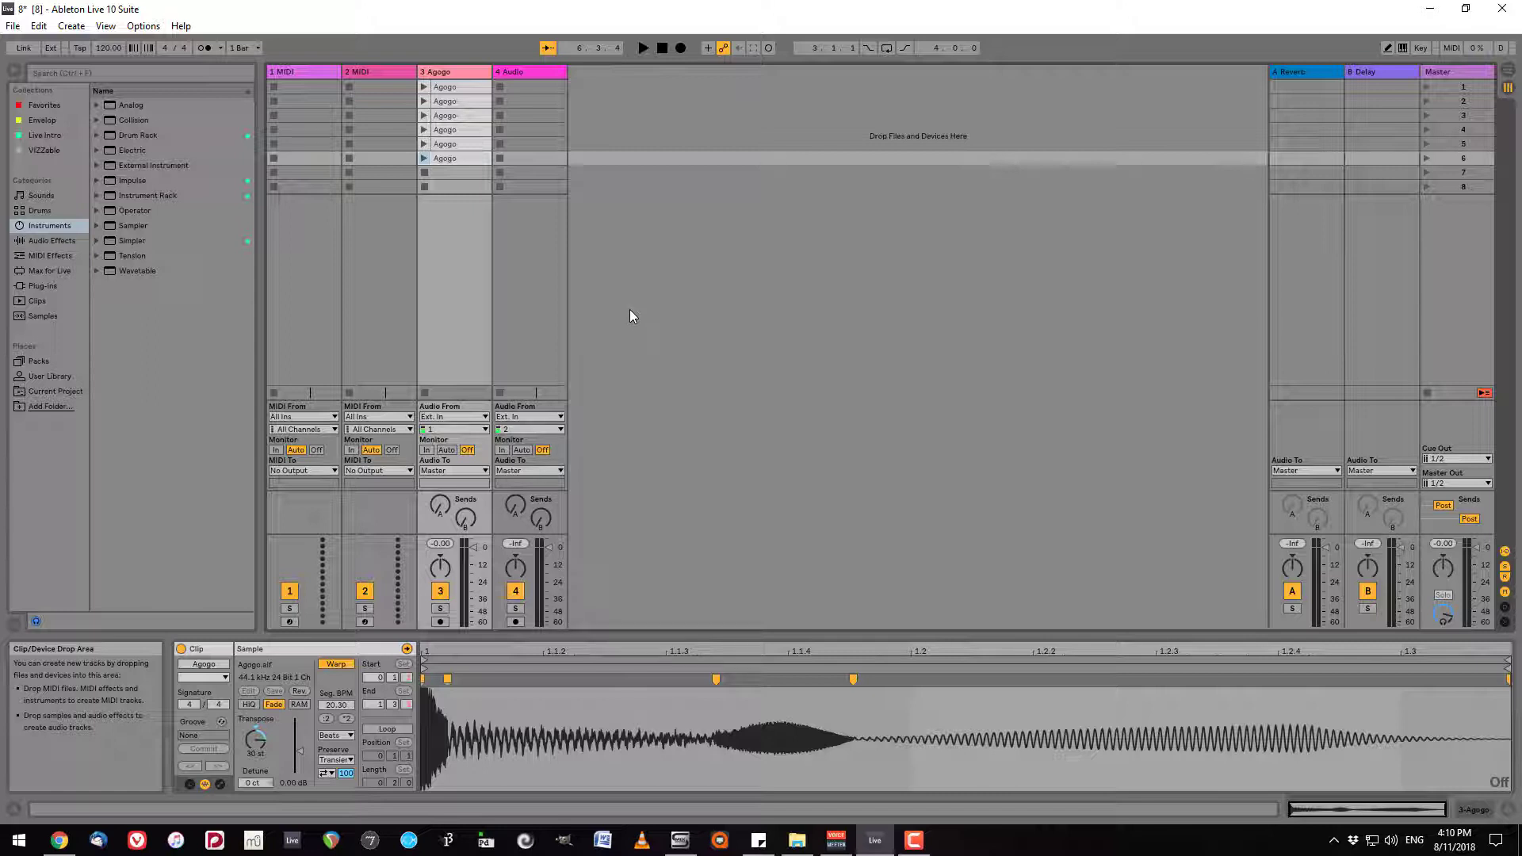
Step: Add a Grain Delay to the Agogo track and assign Rand Pitch to its controller's horizontal axis
left_click(47, 134)
left_click_drag(122, 269, 455, 260)
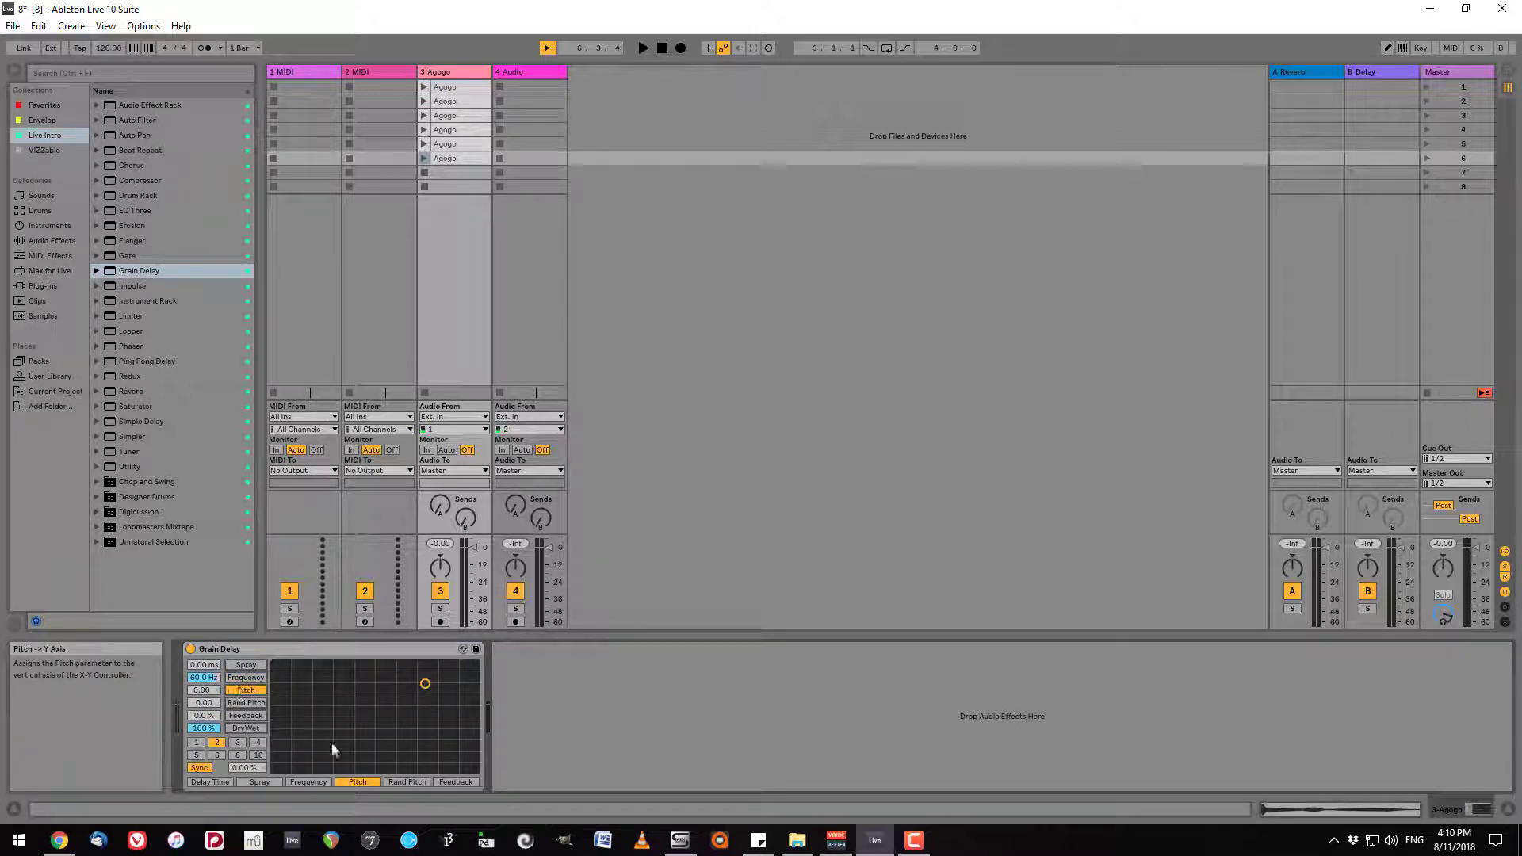
left_click(407, 782)
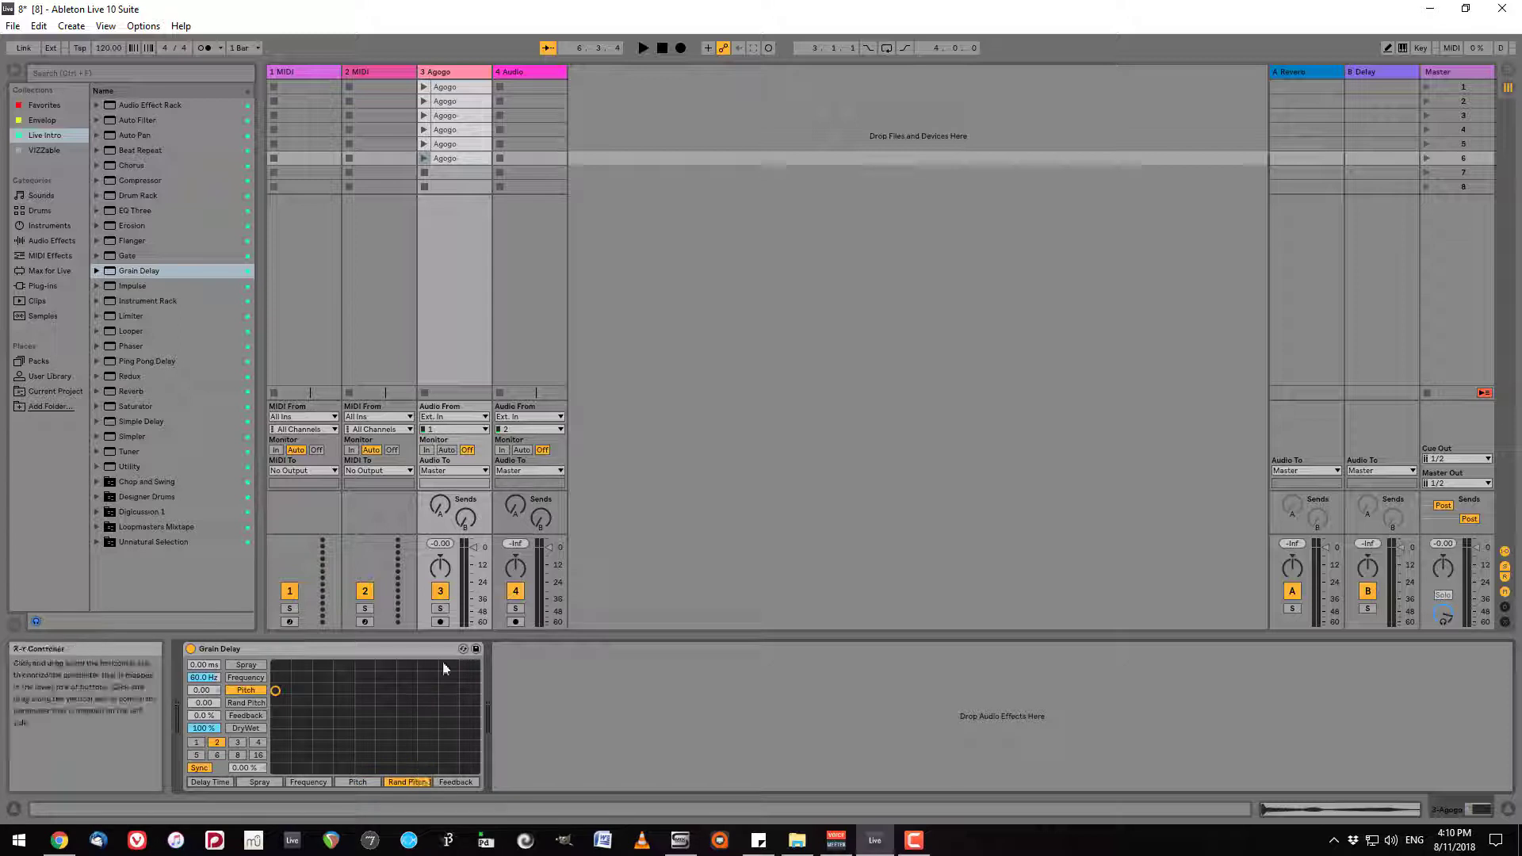
Step: Set Grain Delay's Rand Pitch to about 96.5 and Pitch to about 0.38 while auditioning the fifth and first clips
left_click(424, 146)
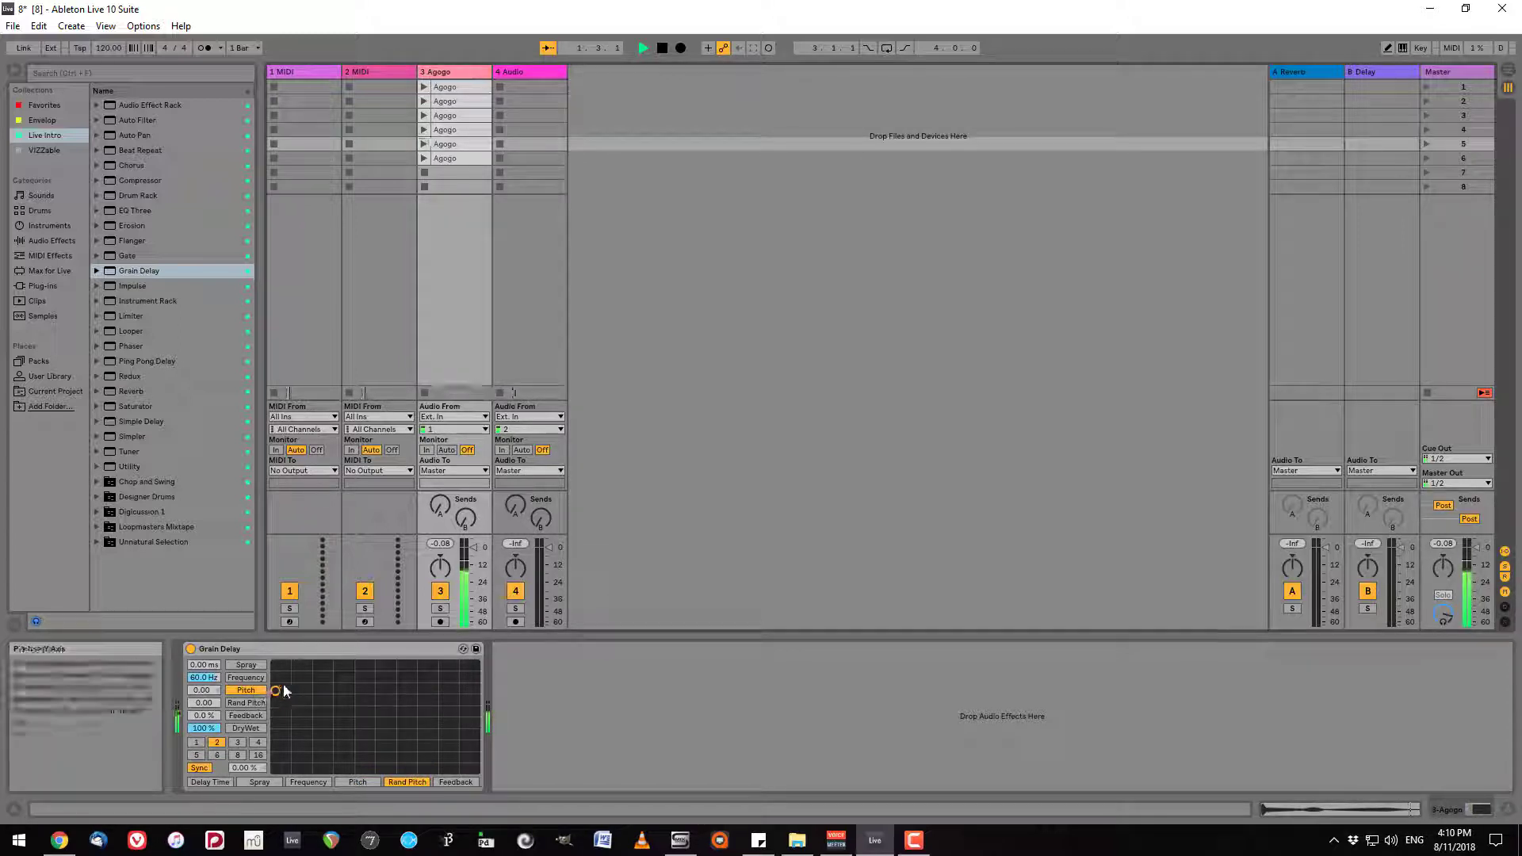
left_click_drag(276, 690, 405, 688)
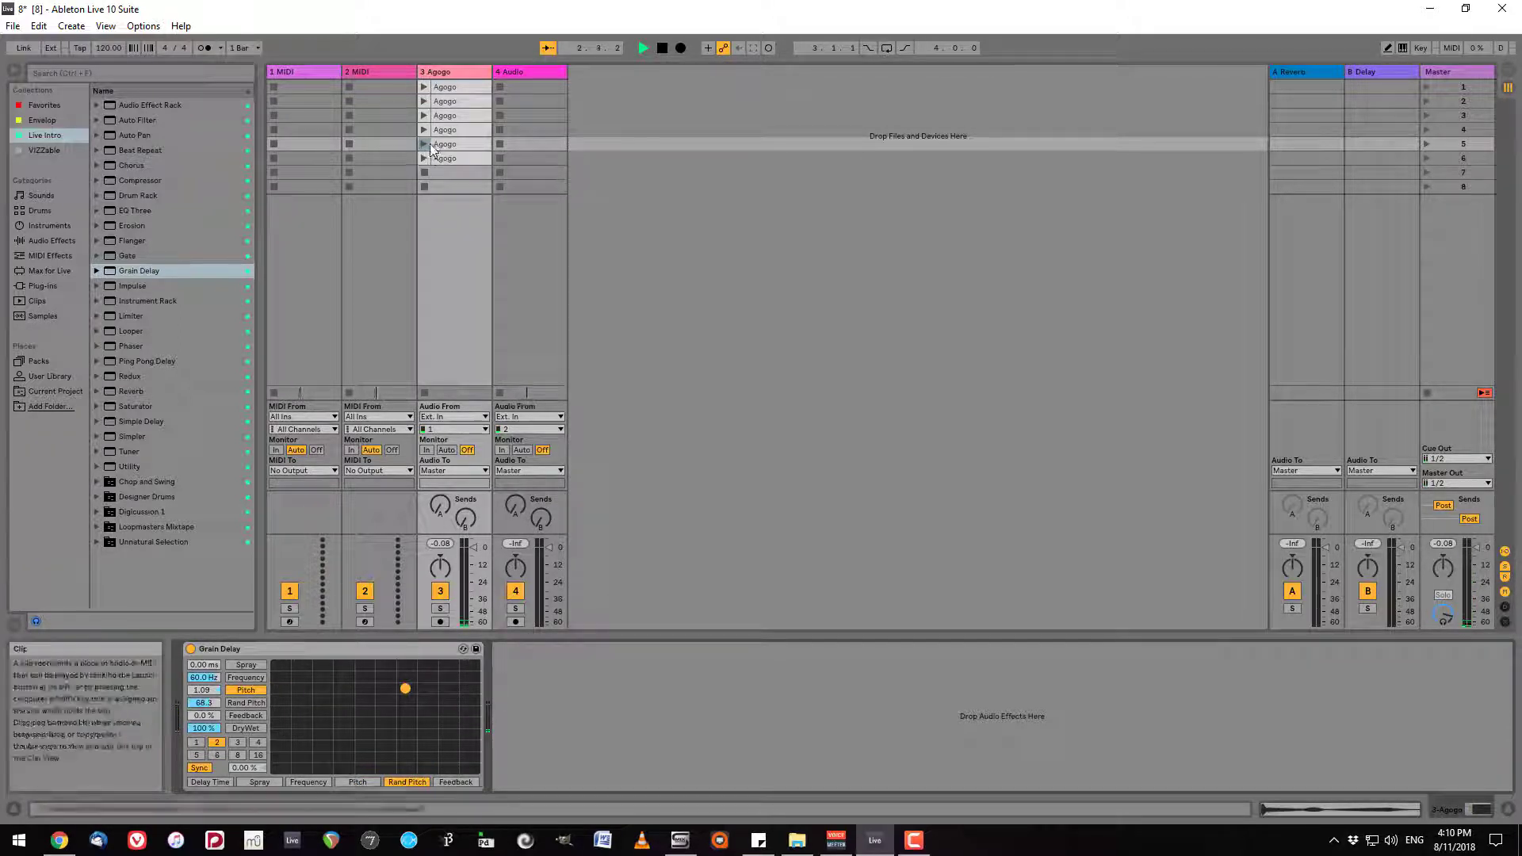
left_click(426, 146)
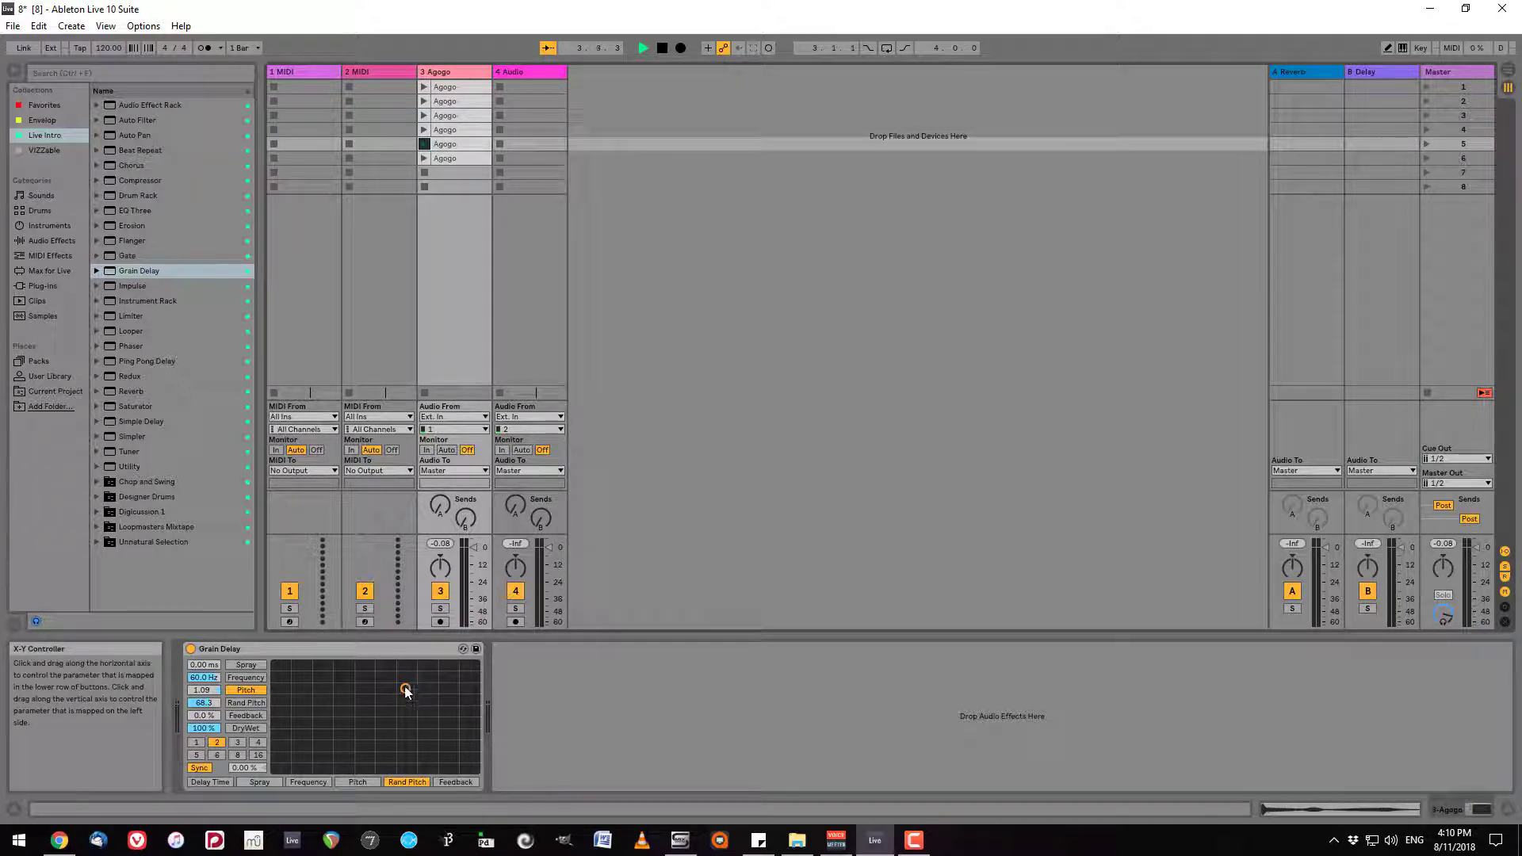
left_click_drag(405, 690, 429, 690)
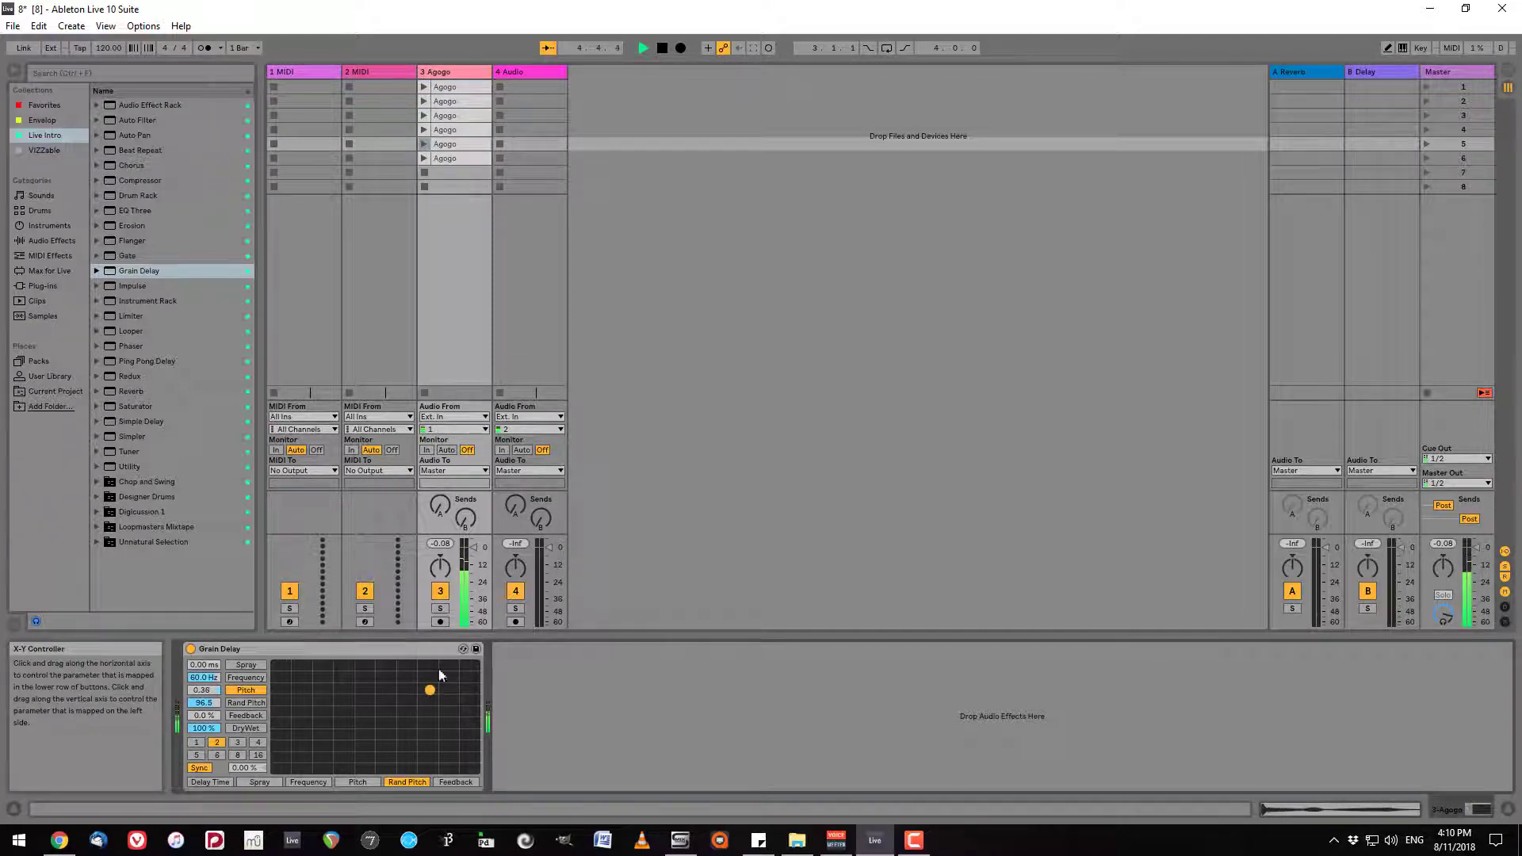
left_click(424, 87)
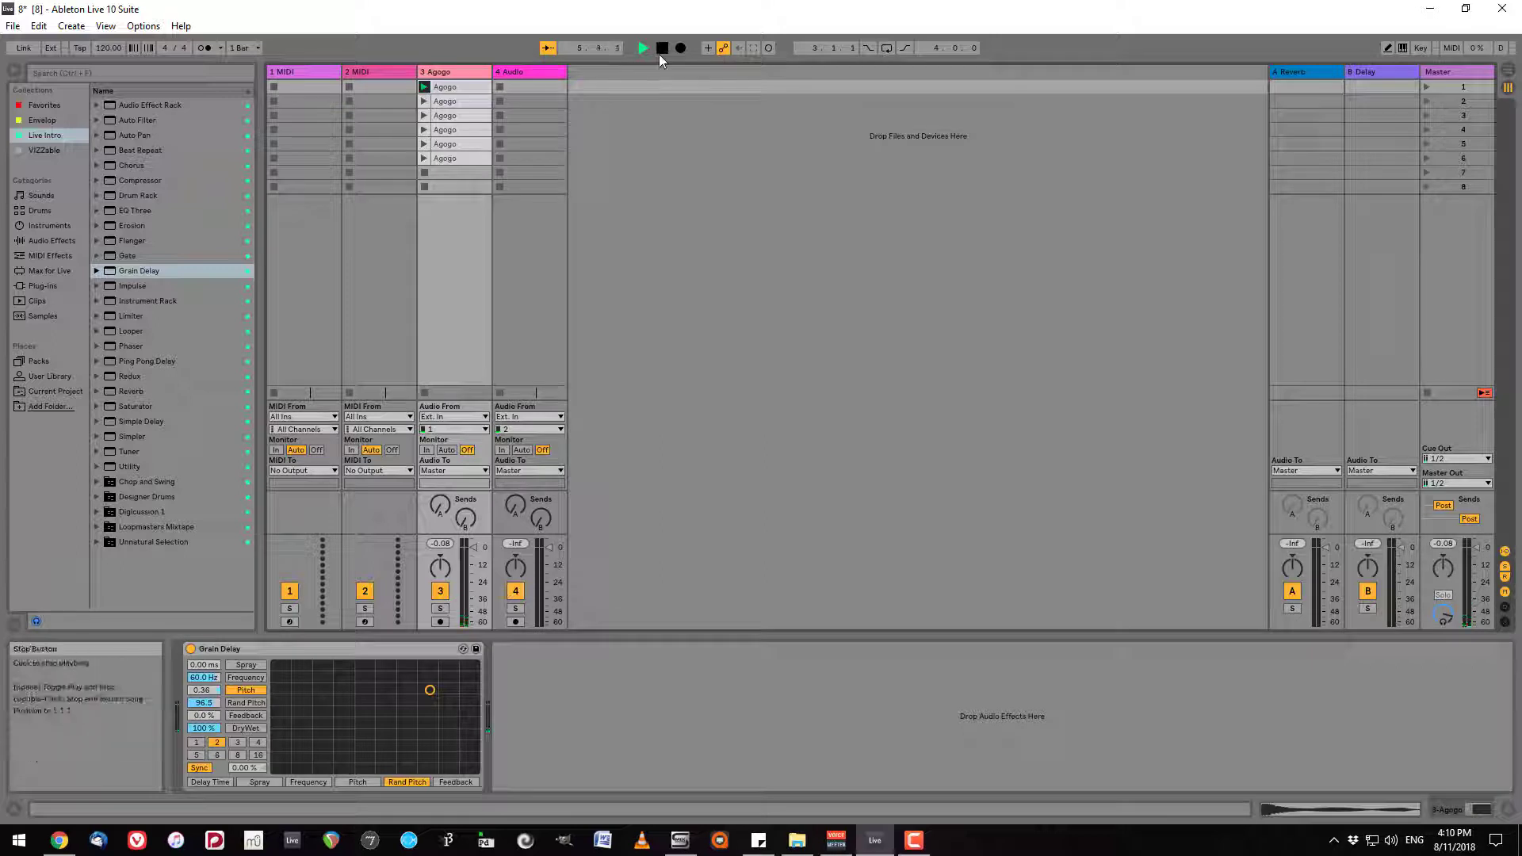
left_click(661, 48)
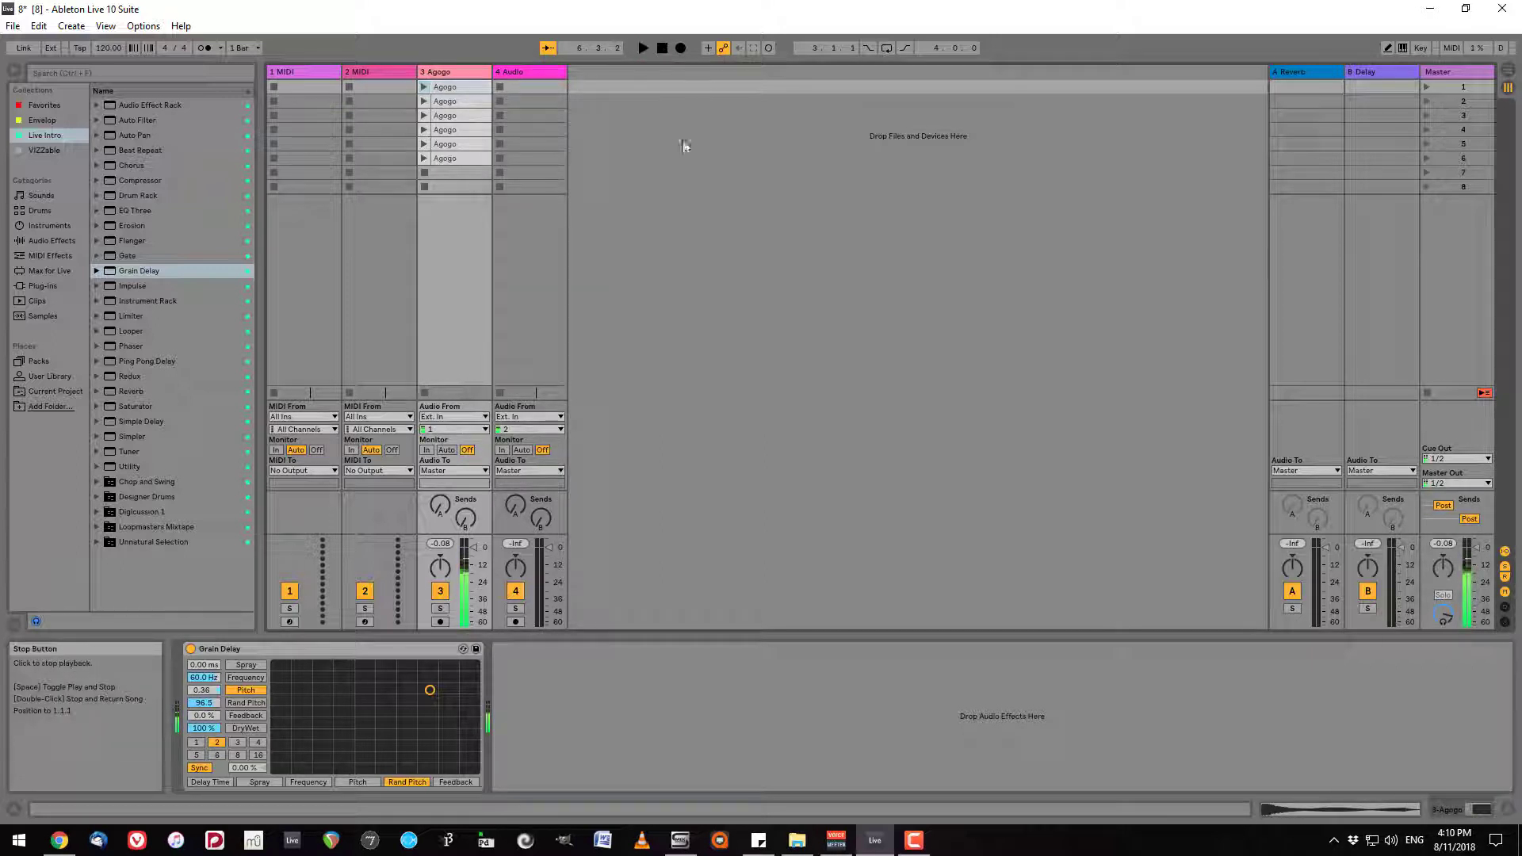
Step: Select all six Agogo clips and enable Loop for them together
left_click(1300, 810)
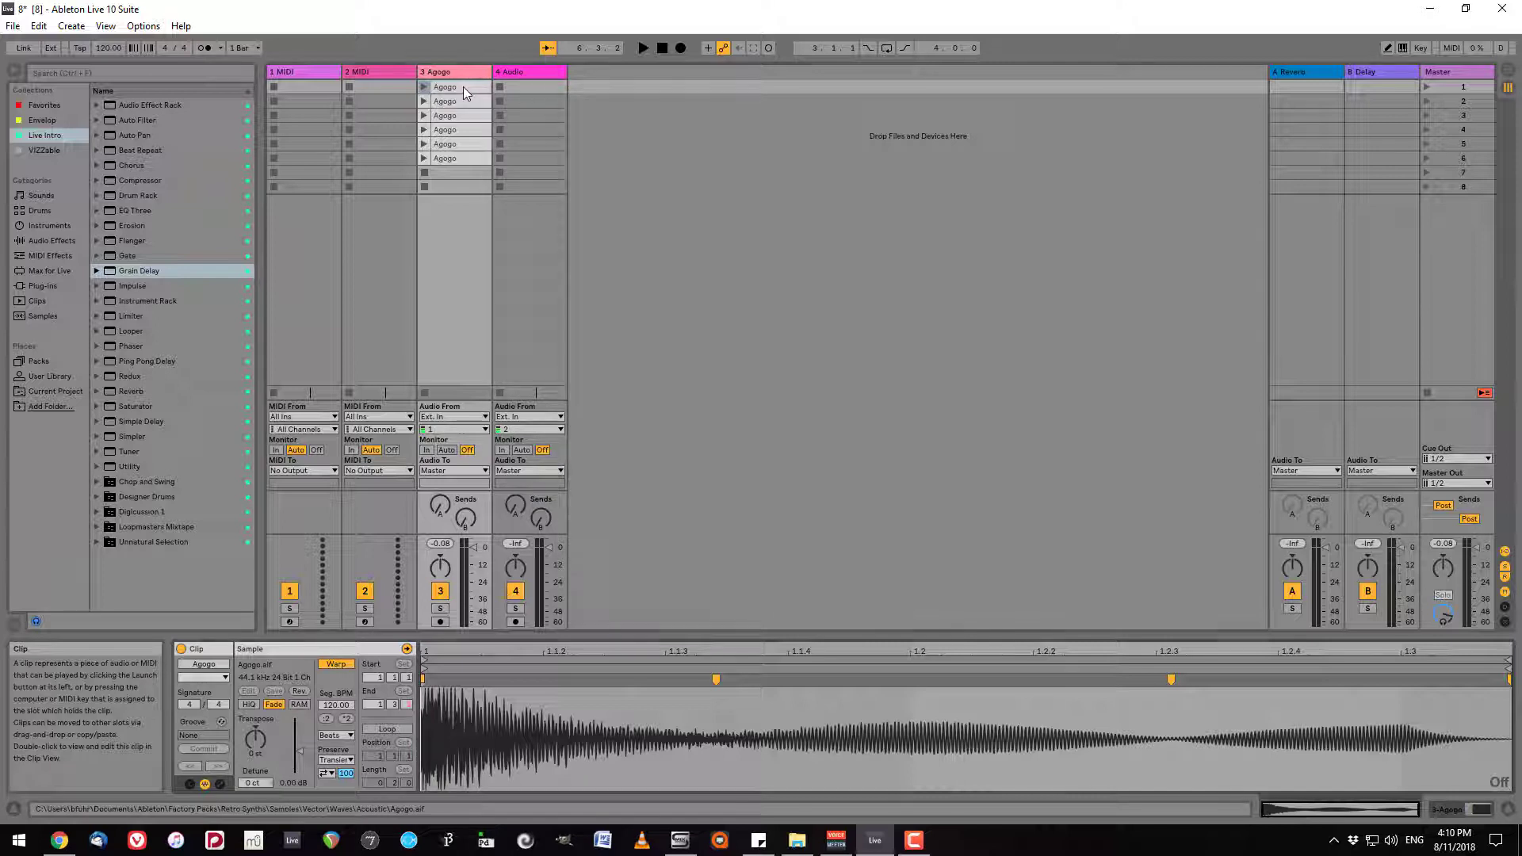
left_click(463, 158, "shift")
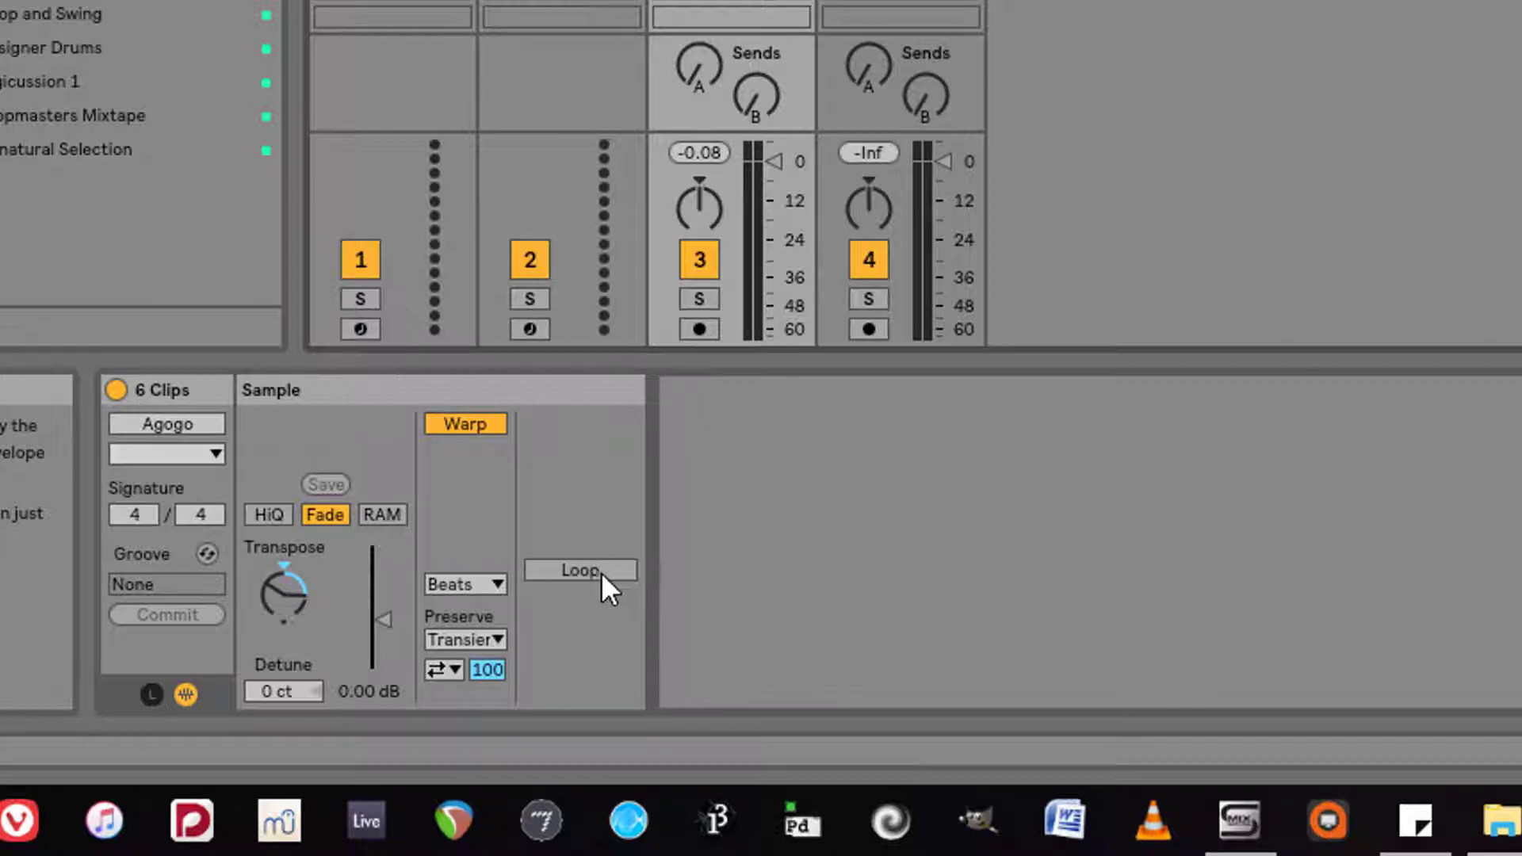
left_click(606, 572)
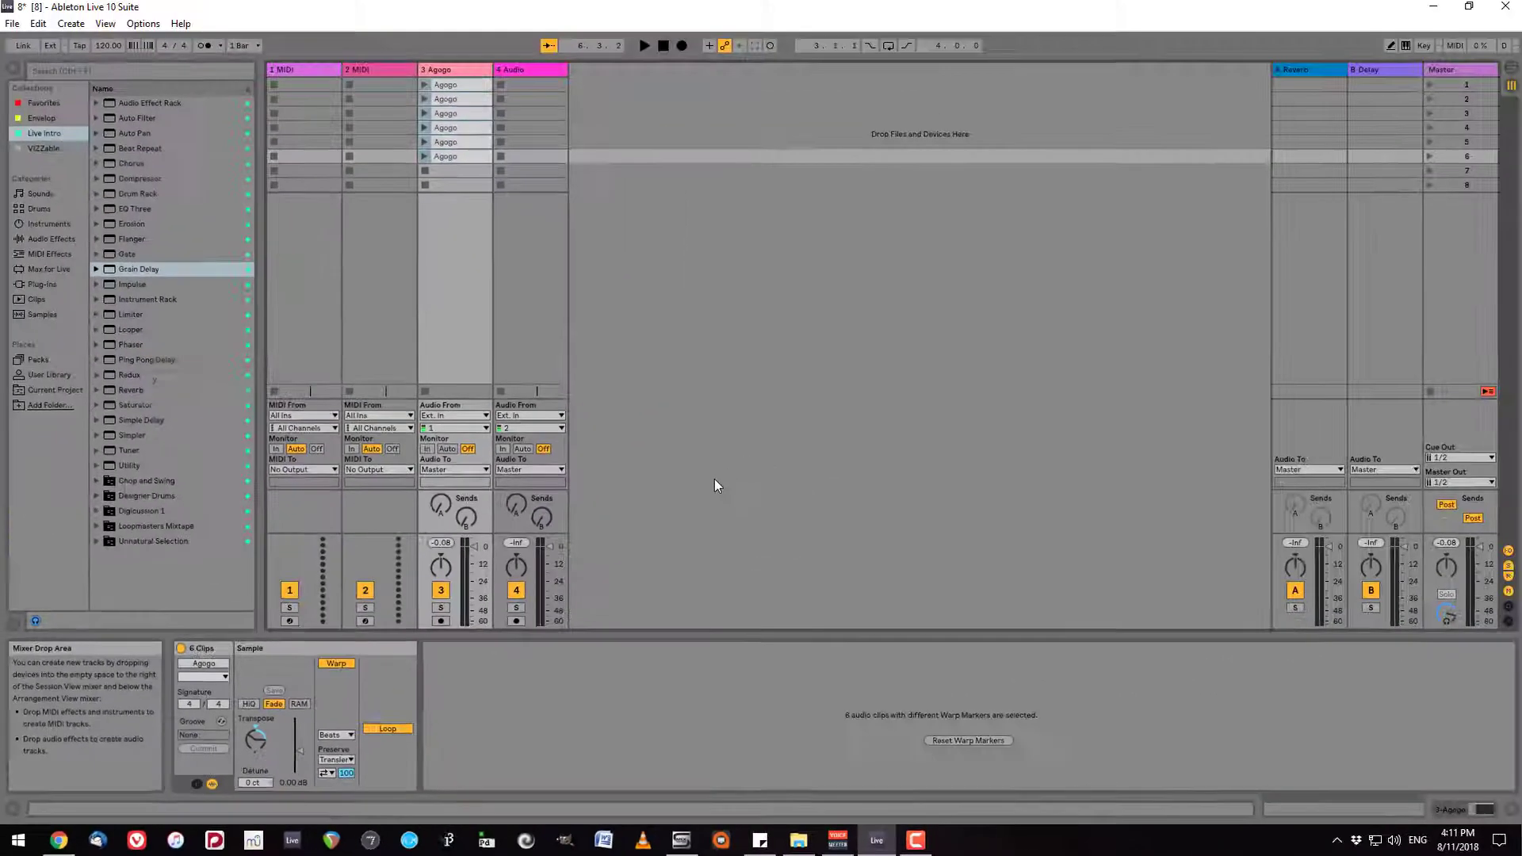
Step: Audition the looped third and sixth Agogo clips, and return the stopped transport to the song start
left_click(424, 116)
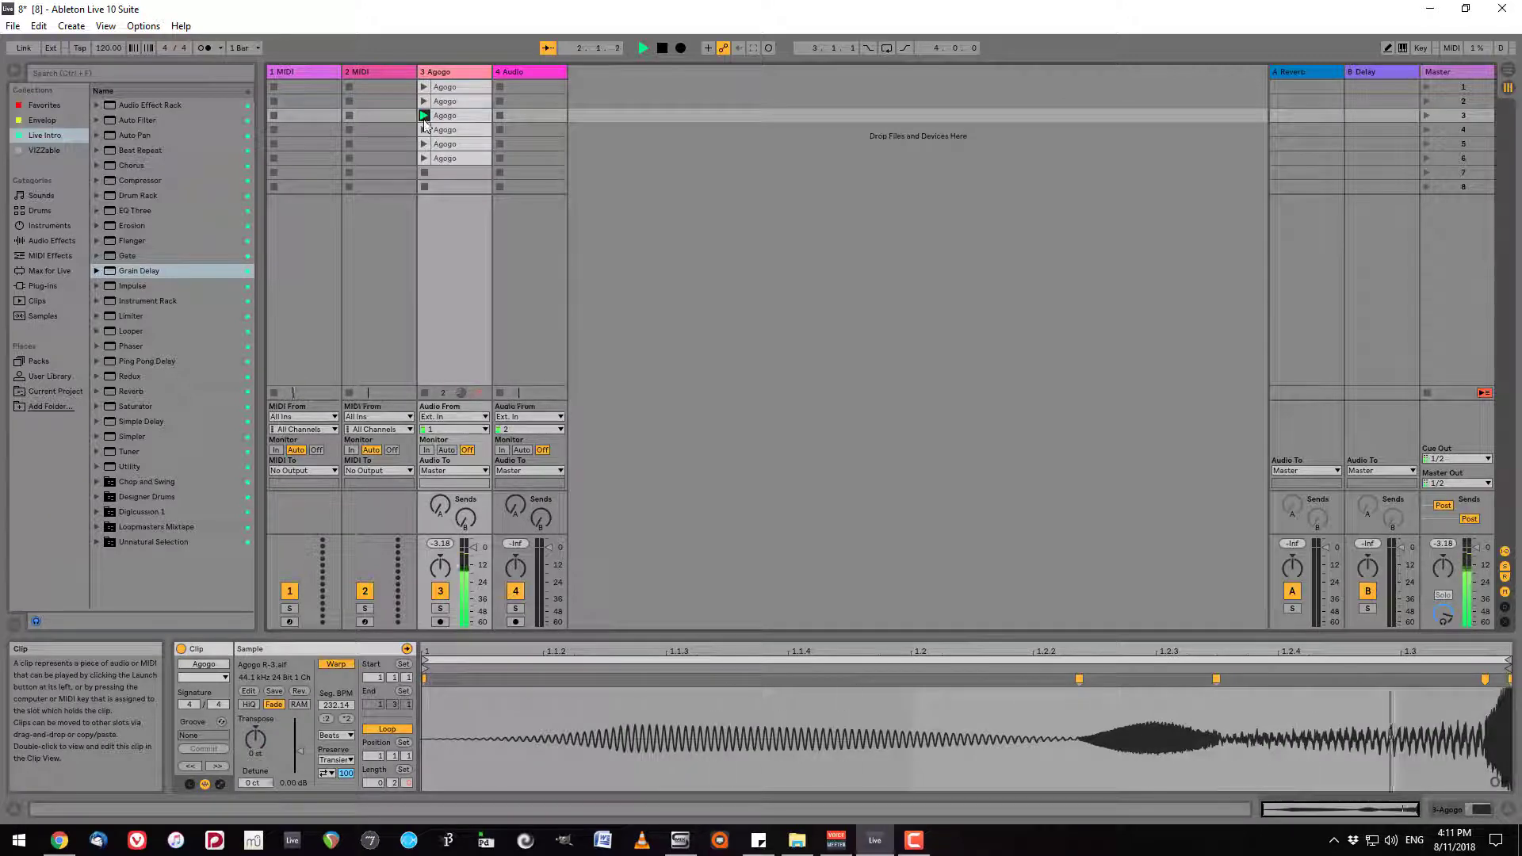
left_click(424, 158)
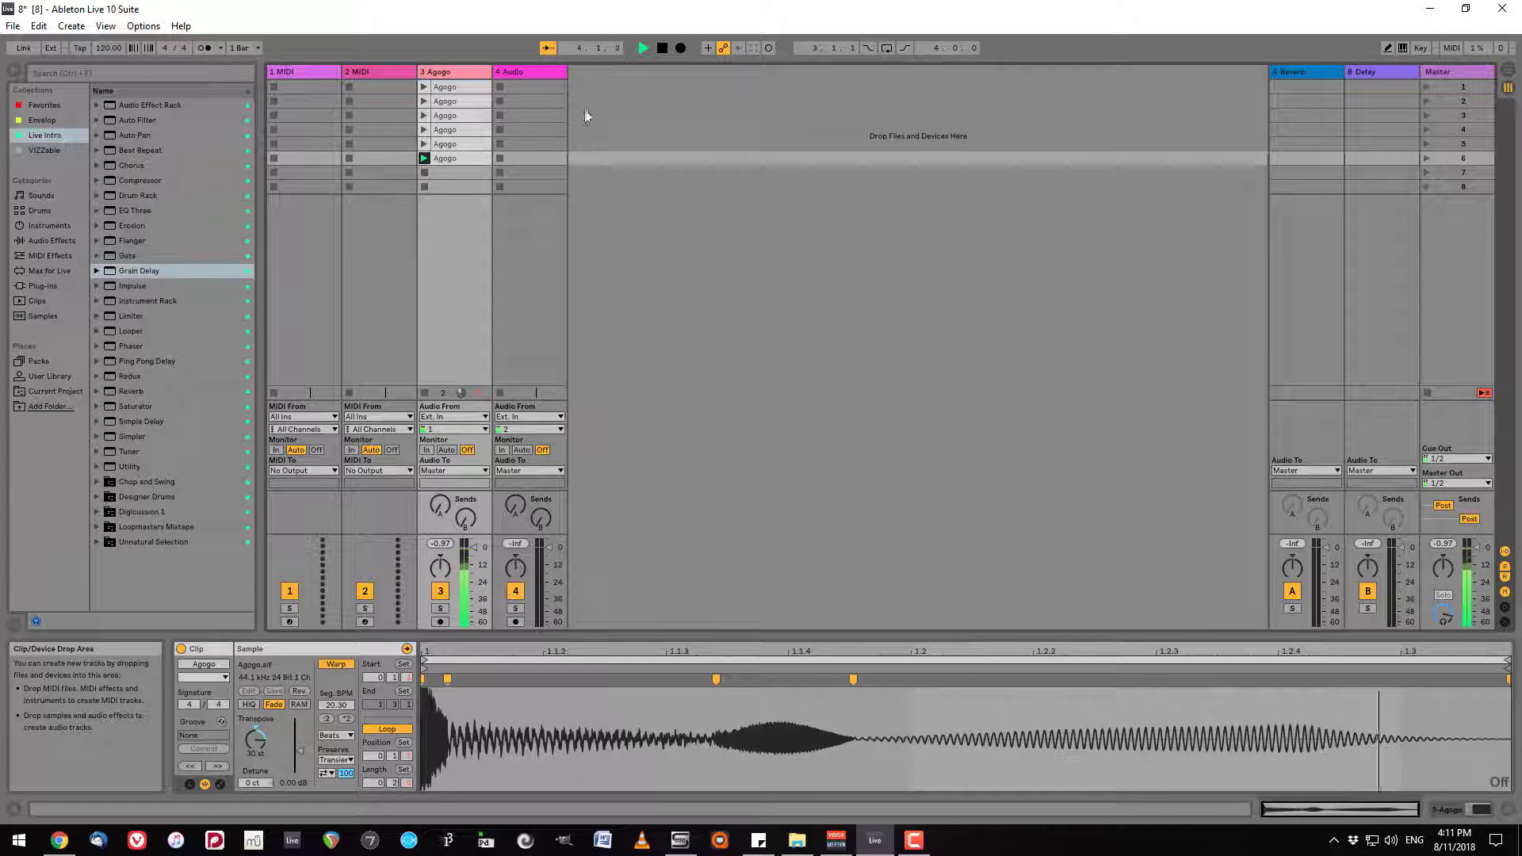
left_click(657, 51)
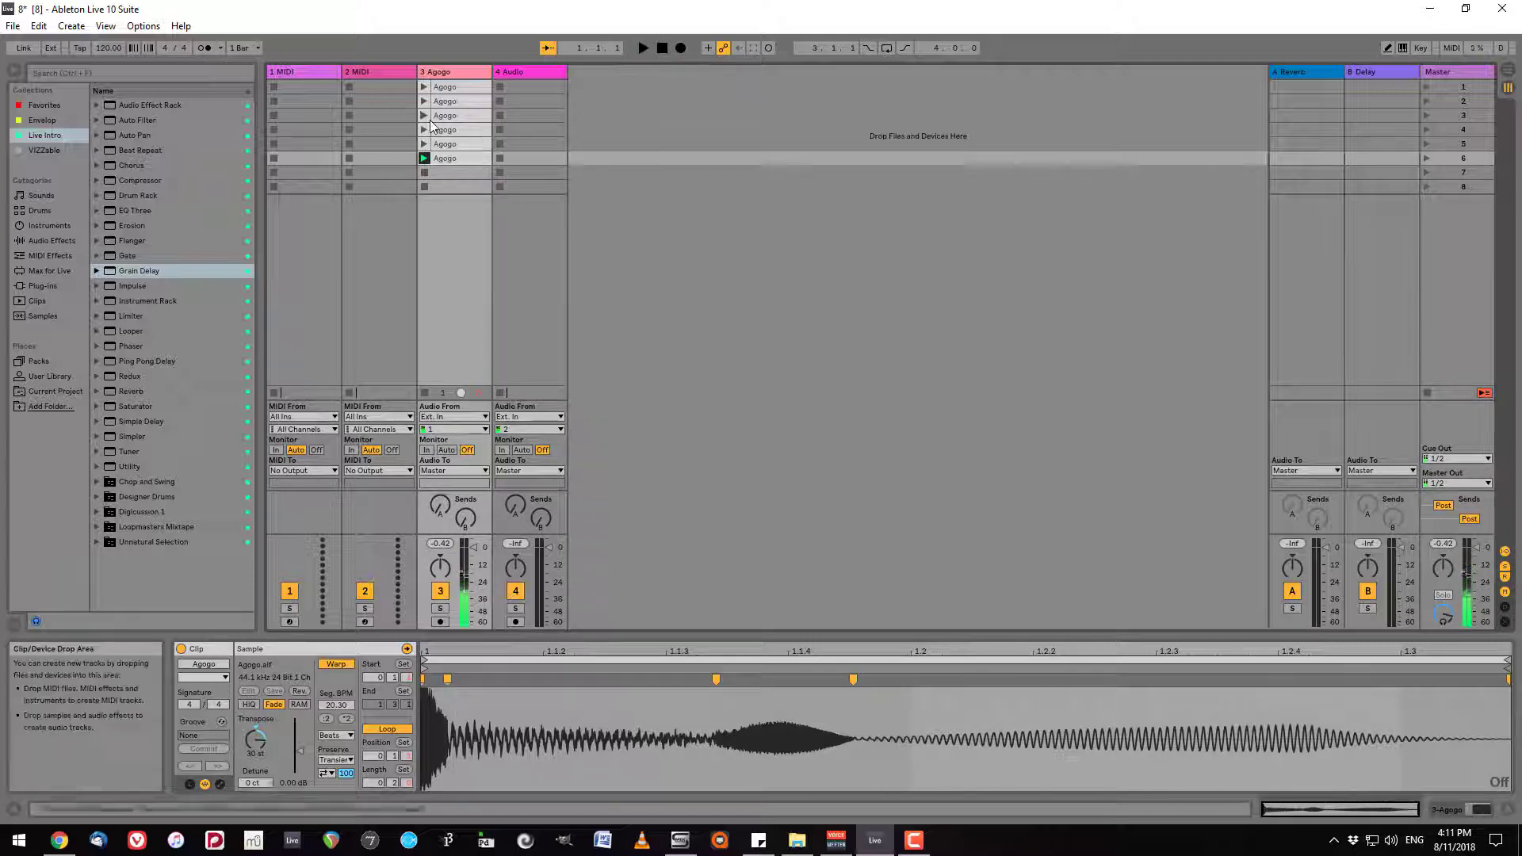
Step: Show the Launch settings for all six Agogo clips and set Follow Action A to Next and B to Other
left_click(458, 87)
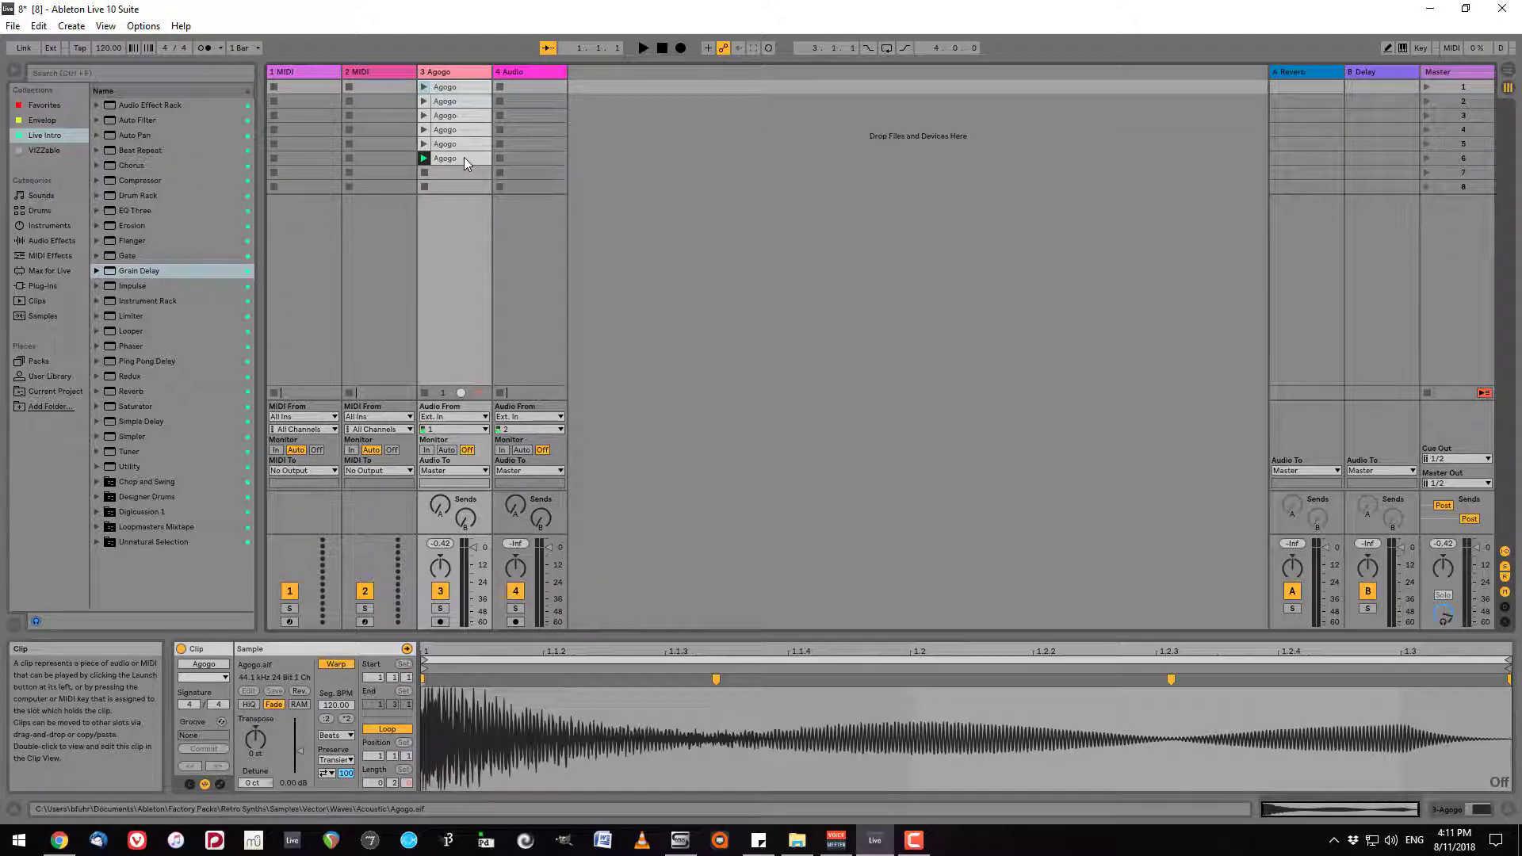
left_click(464, 158, "shift")
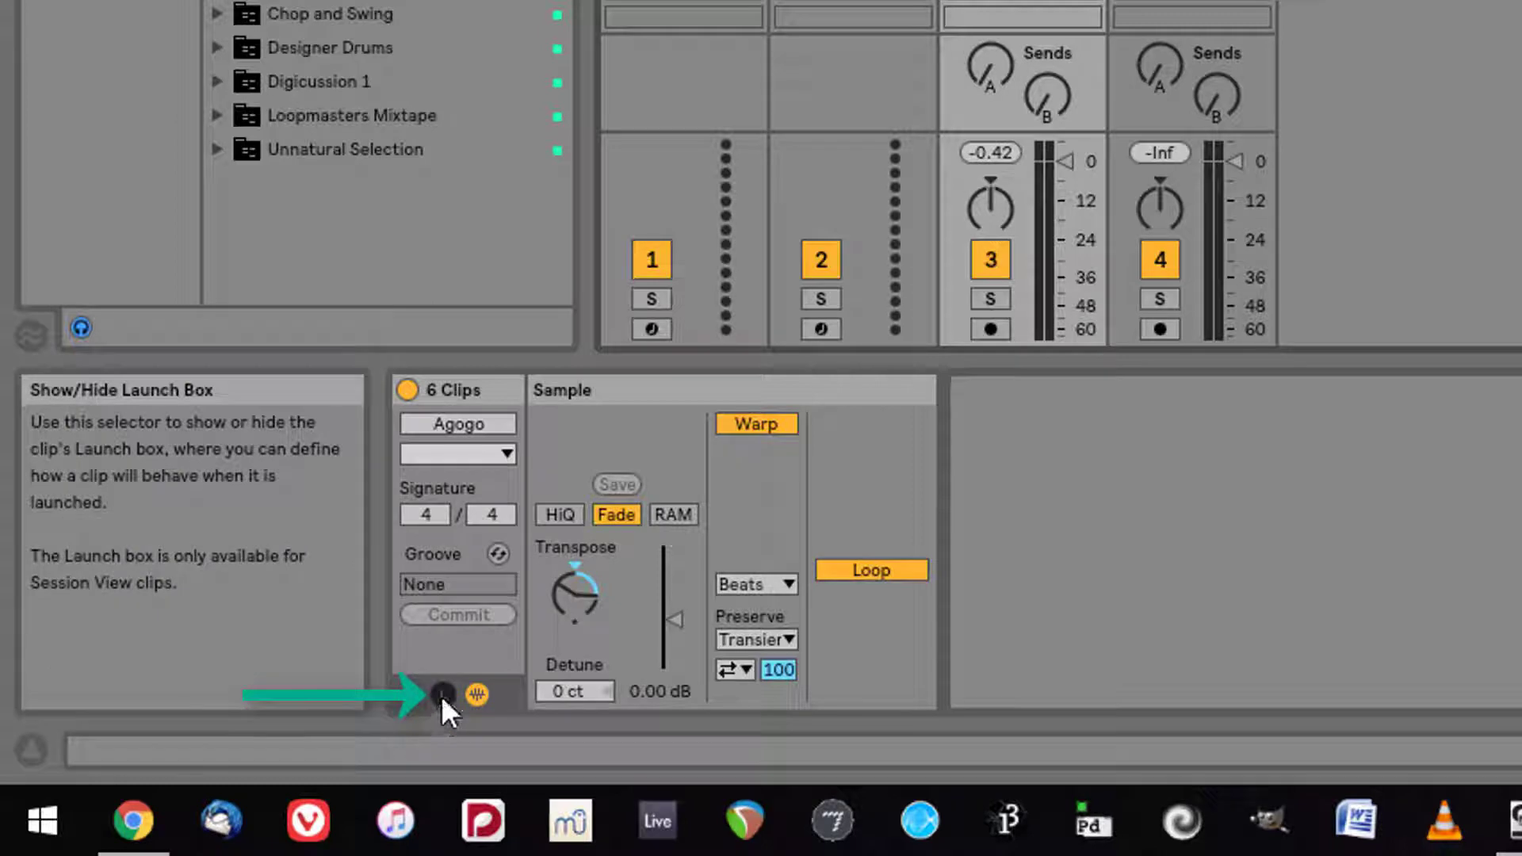
left_click(441, 694)
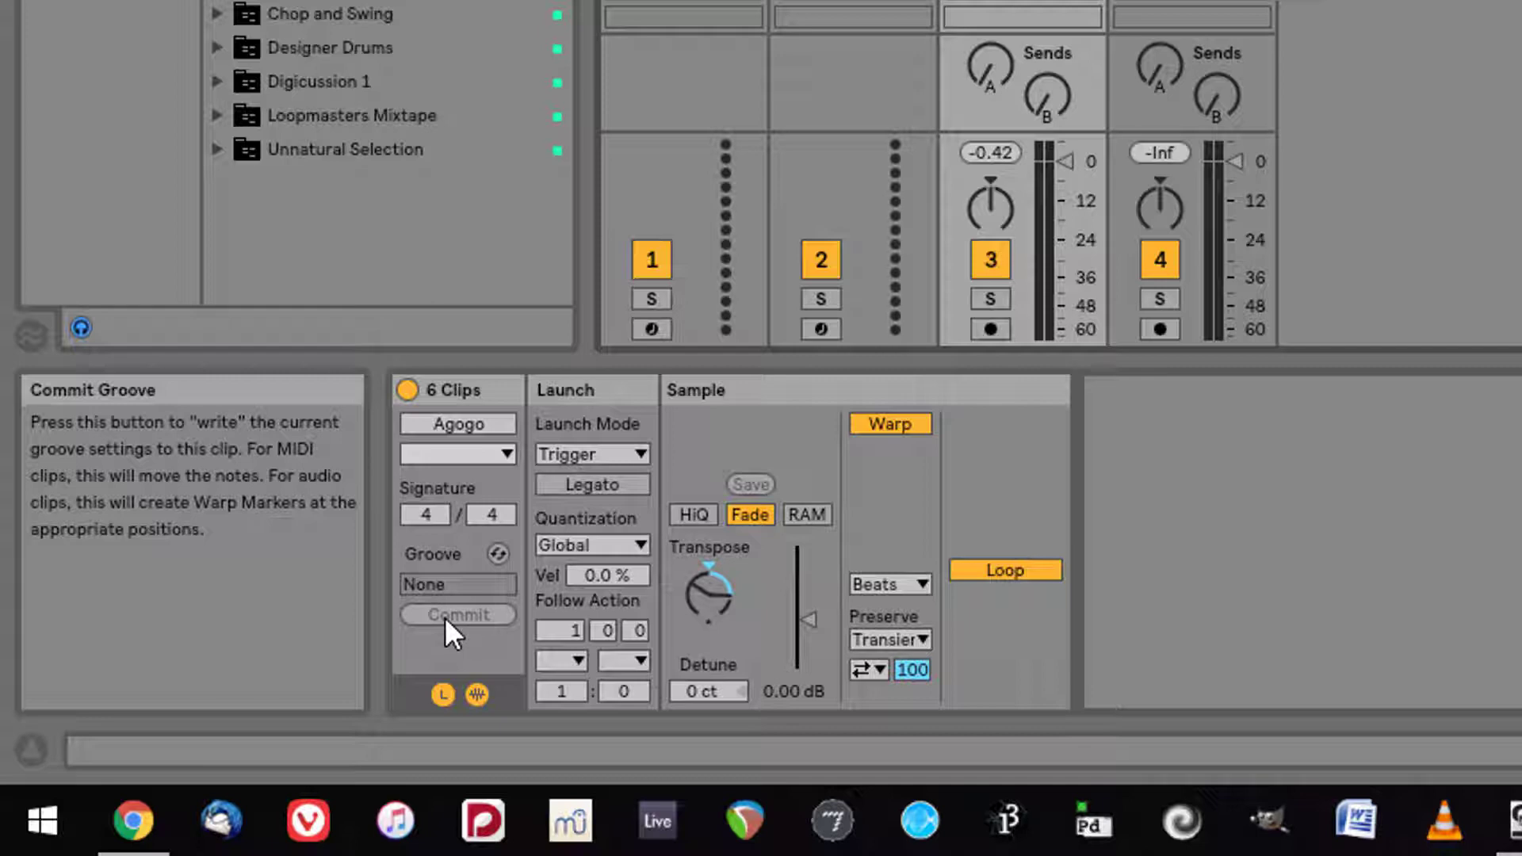
left_click(554, 661)
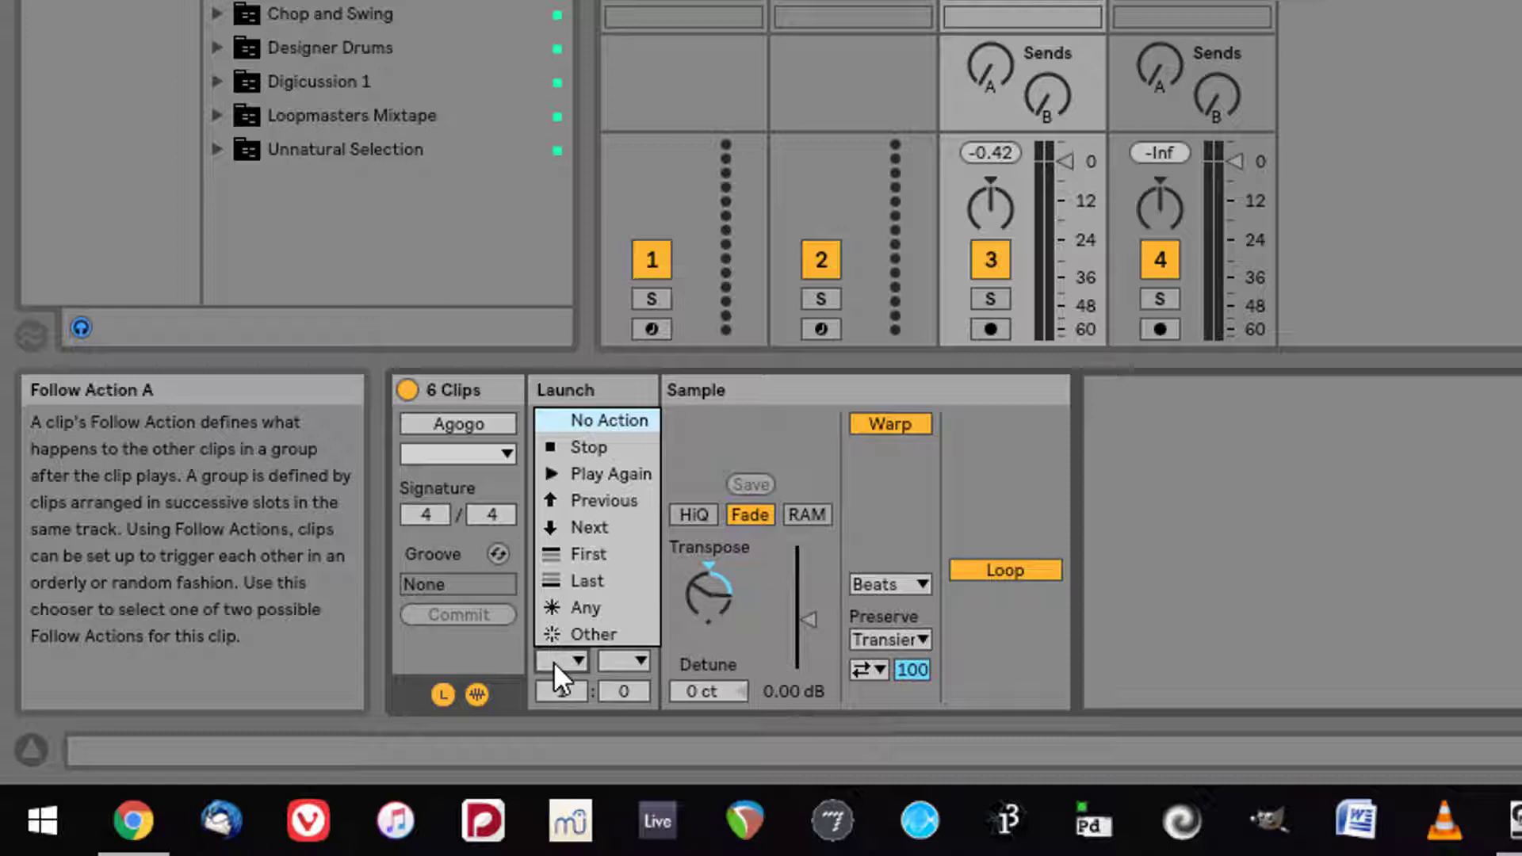
left_click(581, 533)
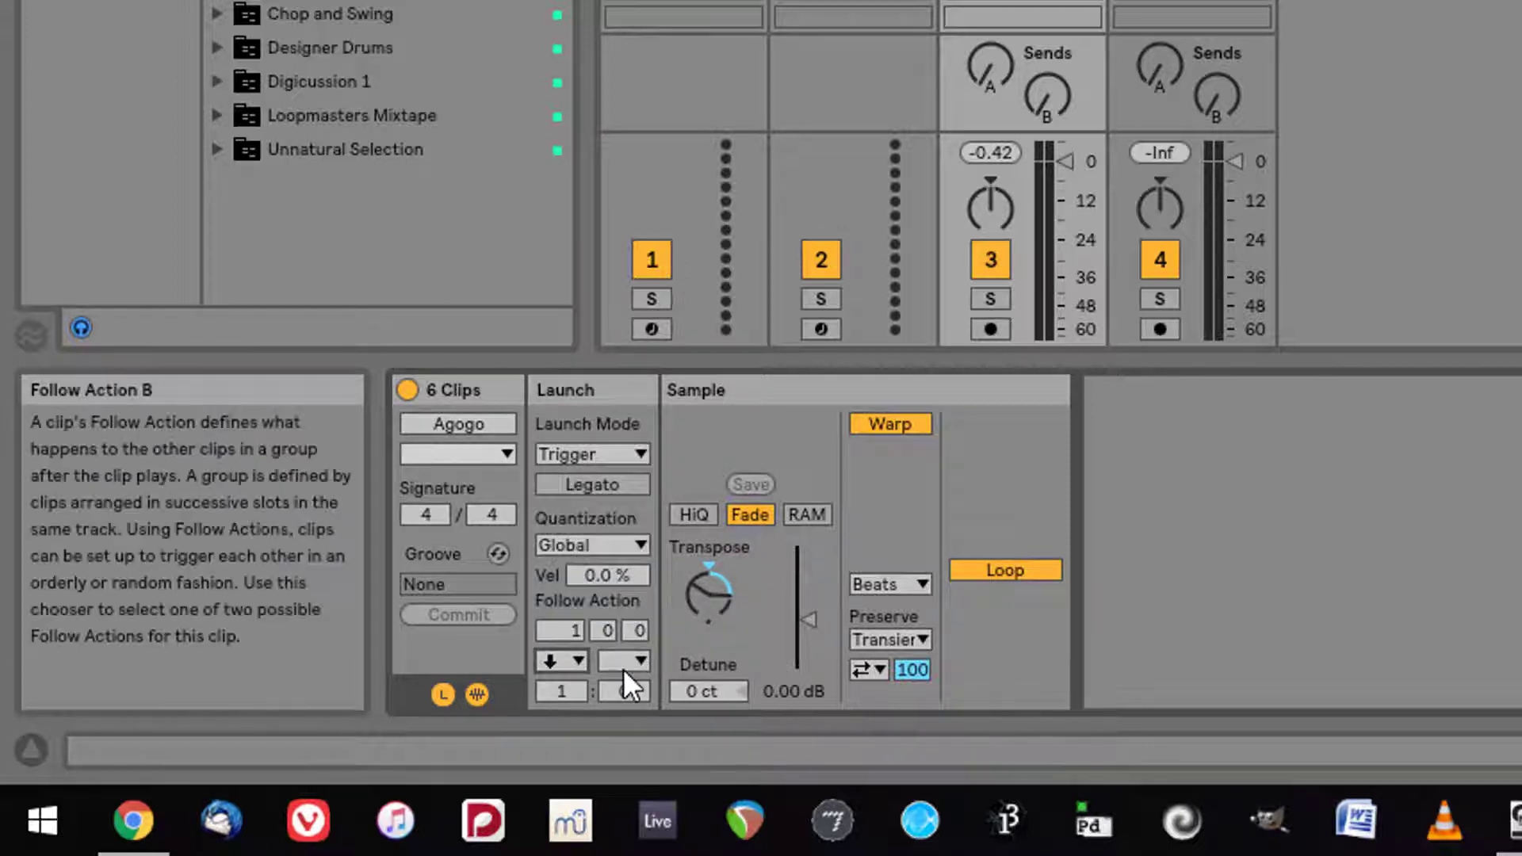
left_click(623, 661)
left_click(642, 634)
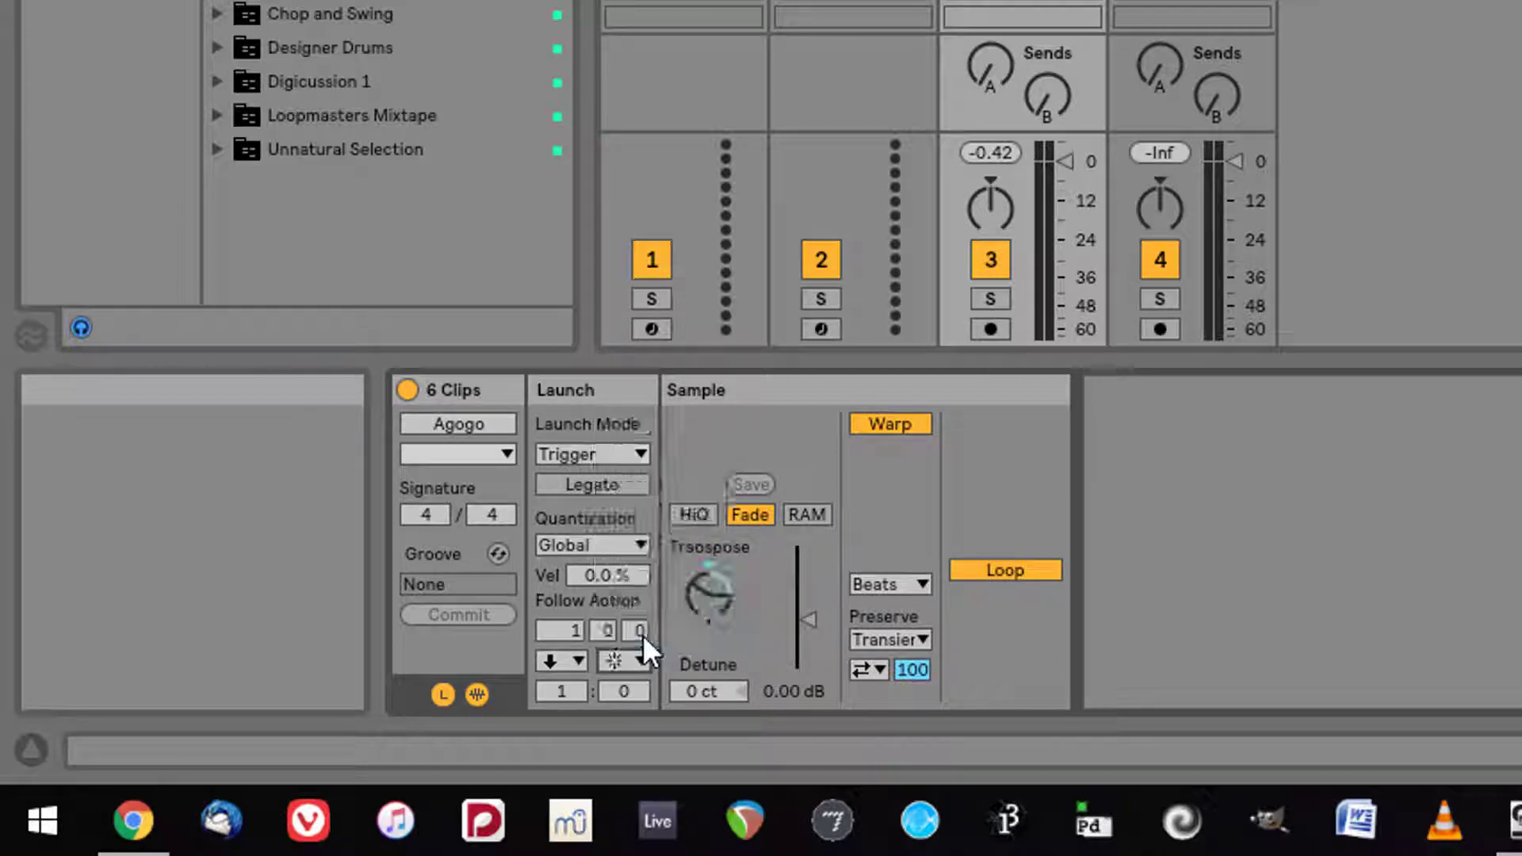
Step: Set the six clips' follow action chances to 6 for A and 4 for B
left_click(579, 687)
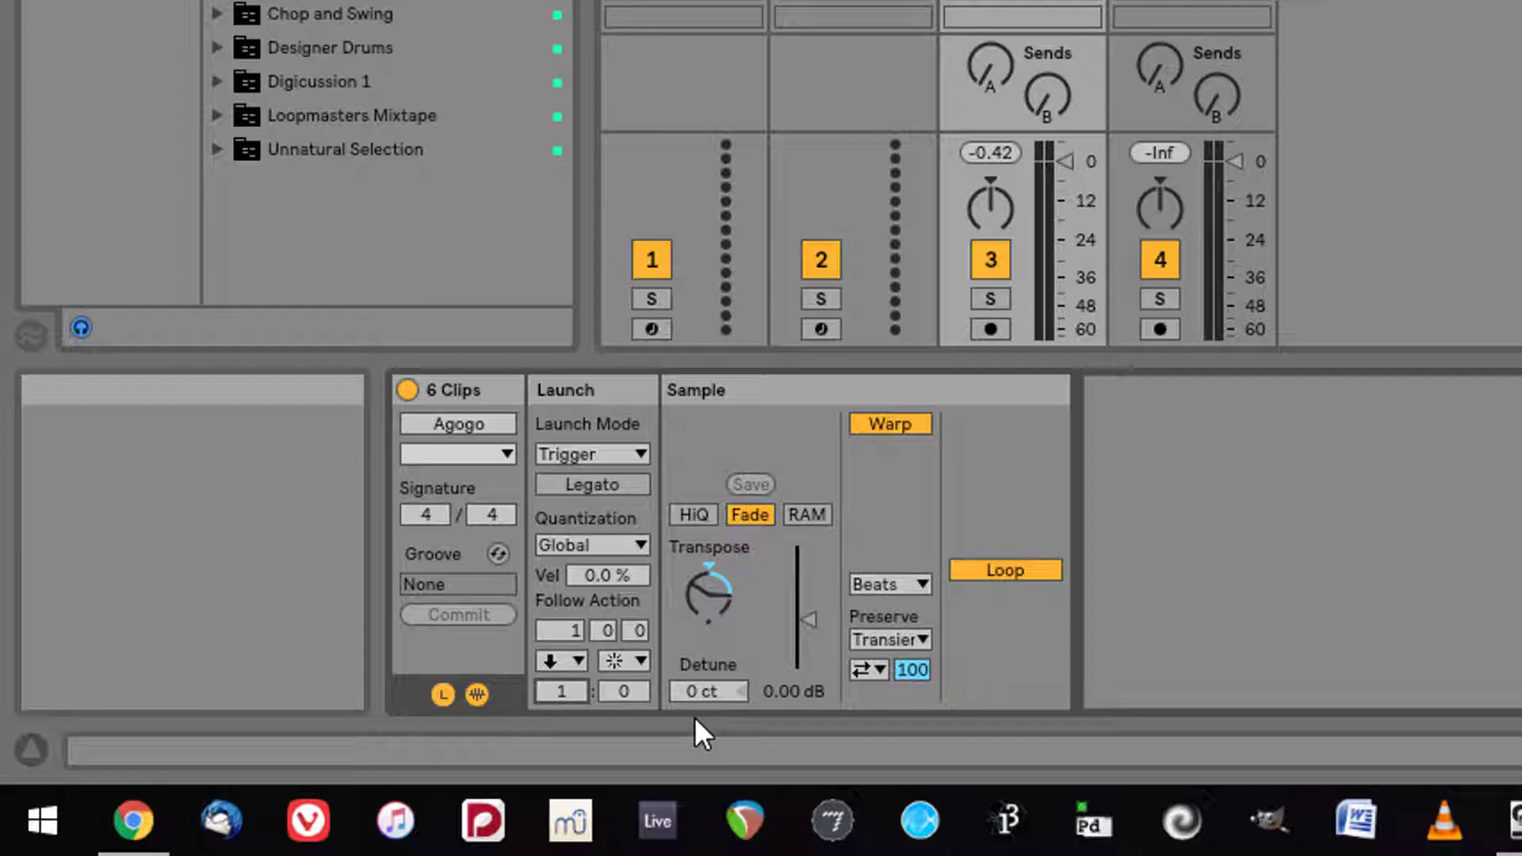
type("6")
left_click(623, 693)
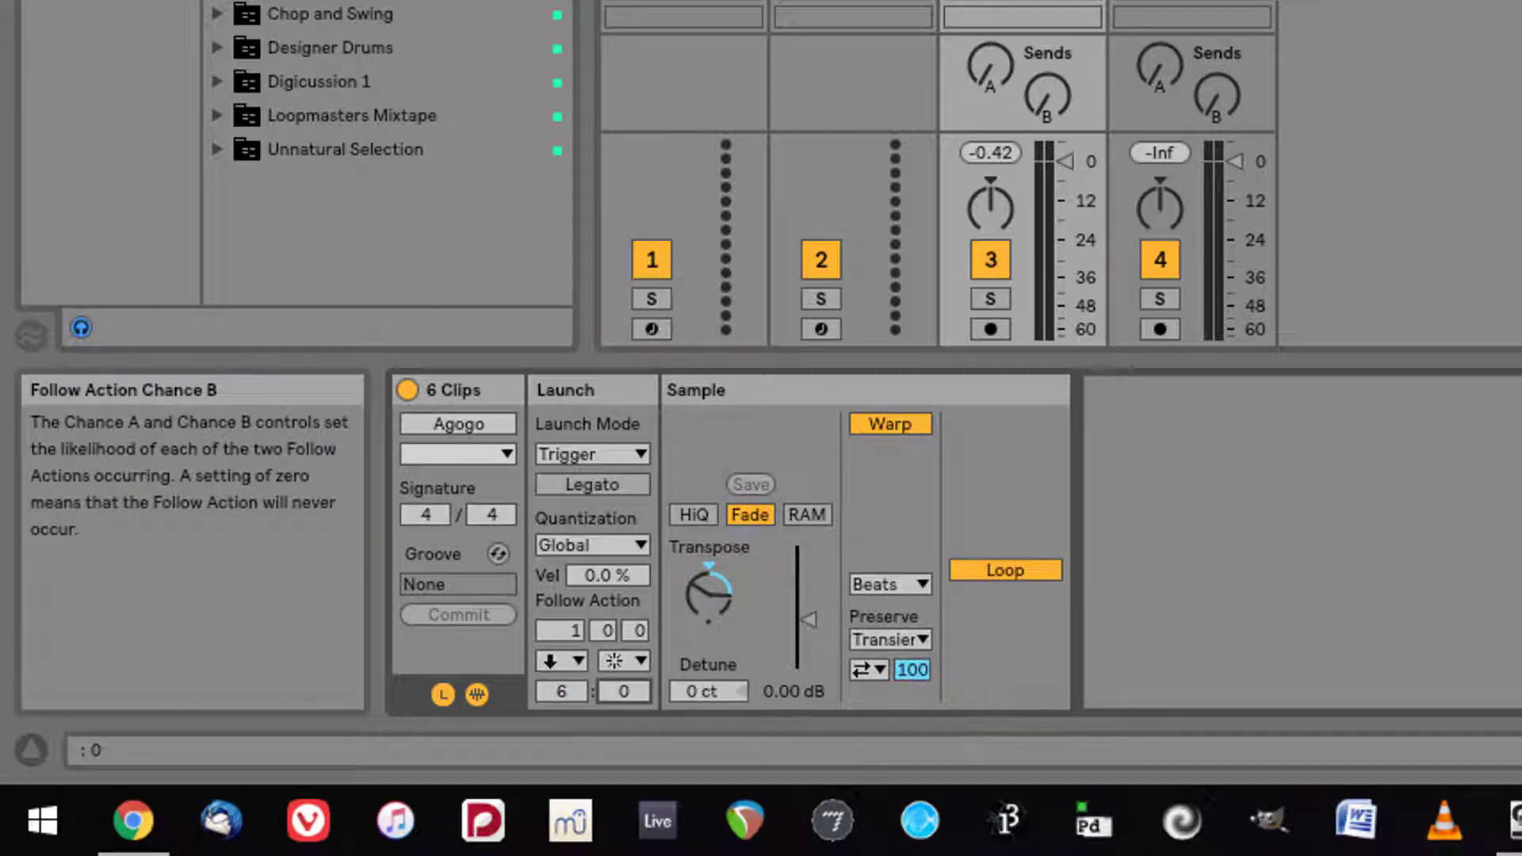
type("4")
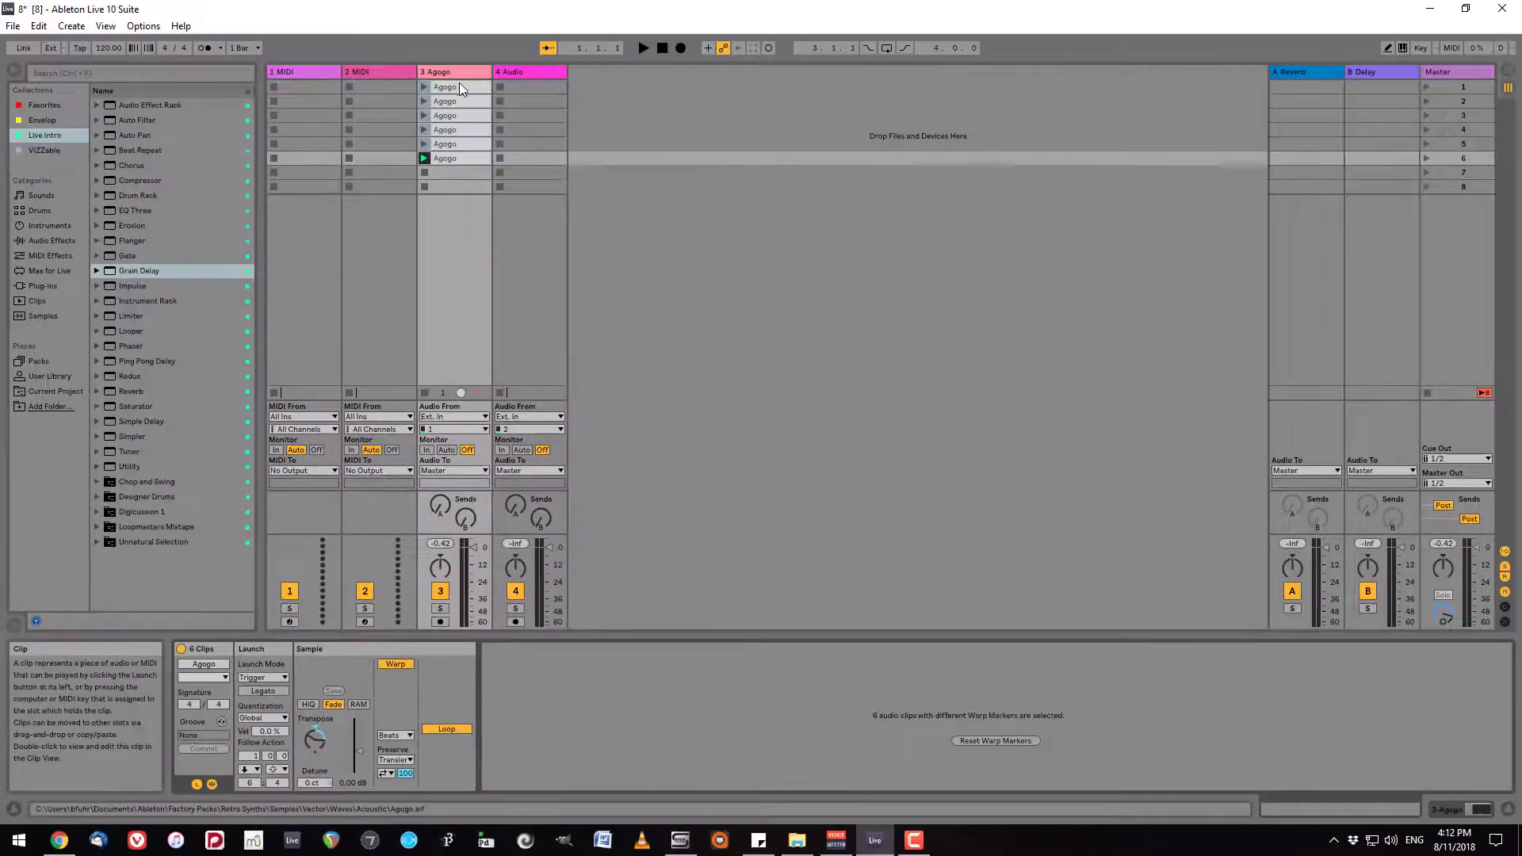
Step: Launch the first Agogo clip to hear the follow actions run through the clips, and stop playback
left_click(460, 86)
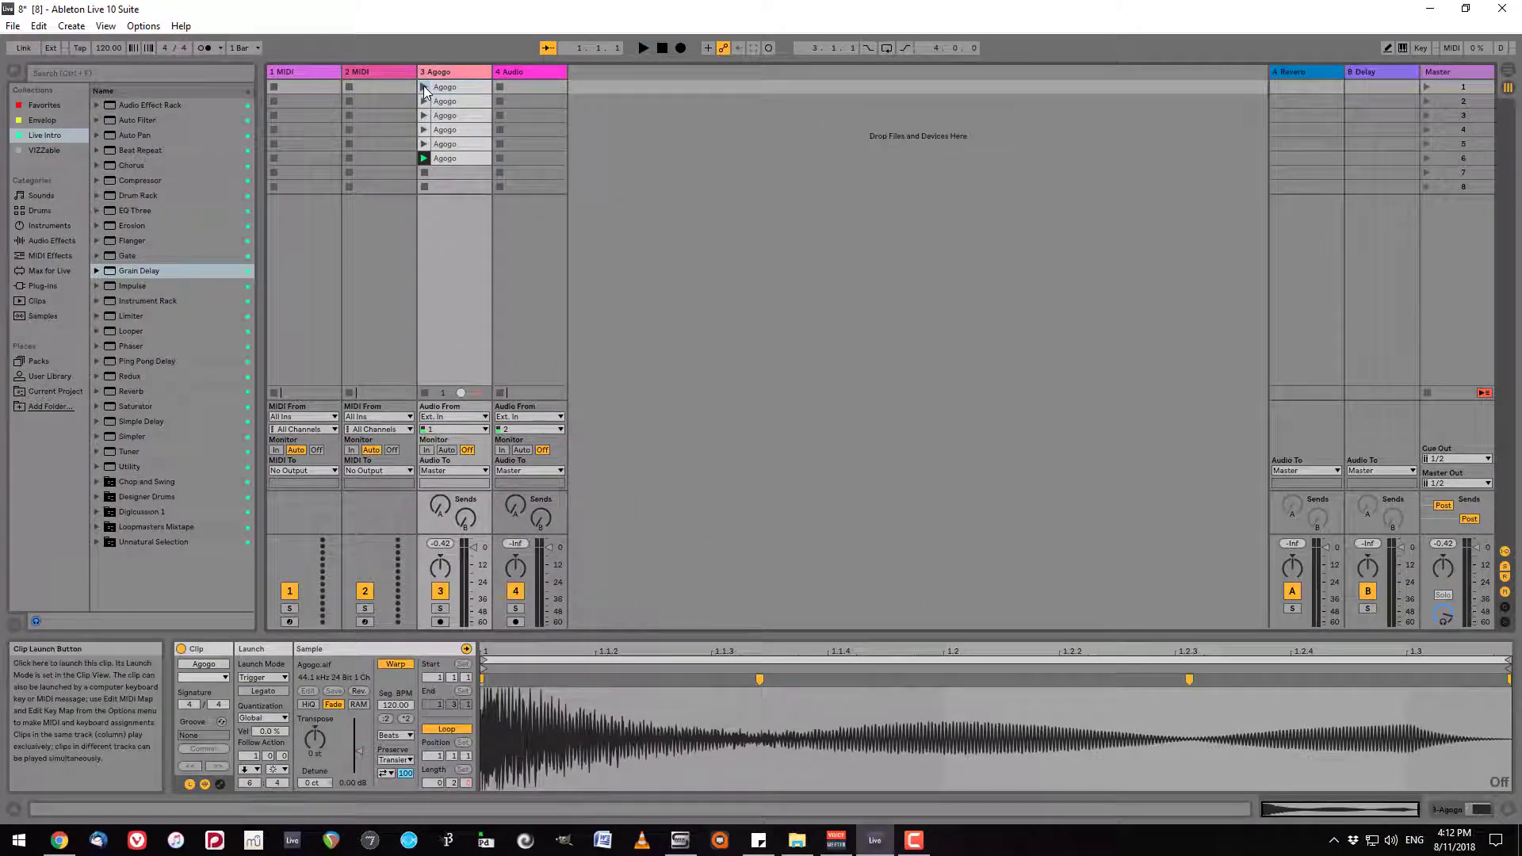
left_click(423, 85)
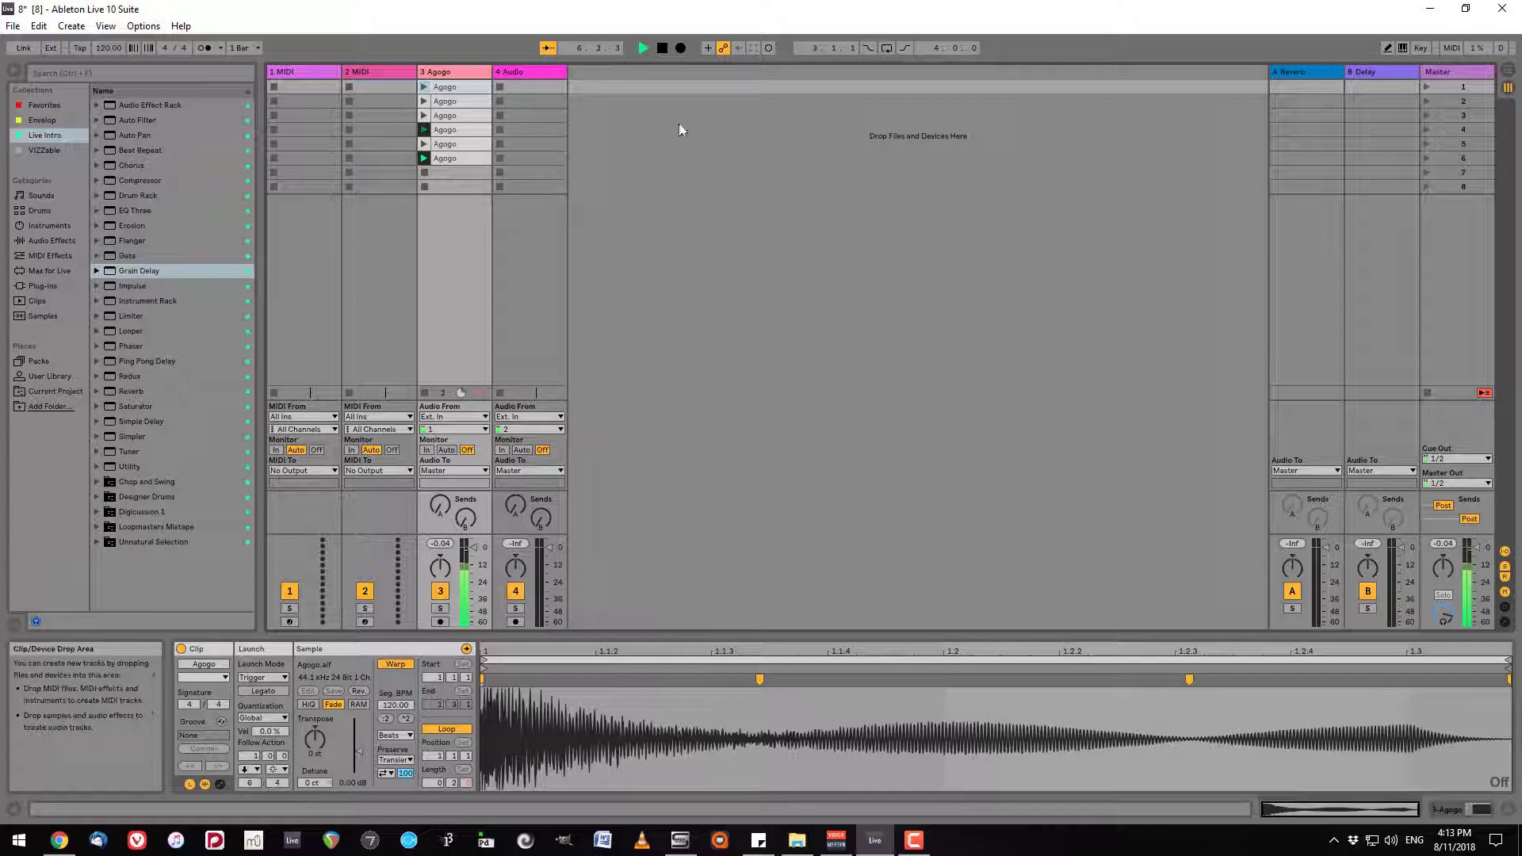
left_click(662, 47)
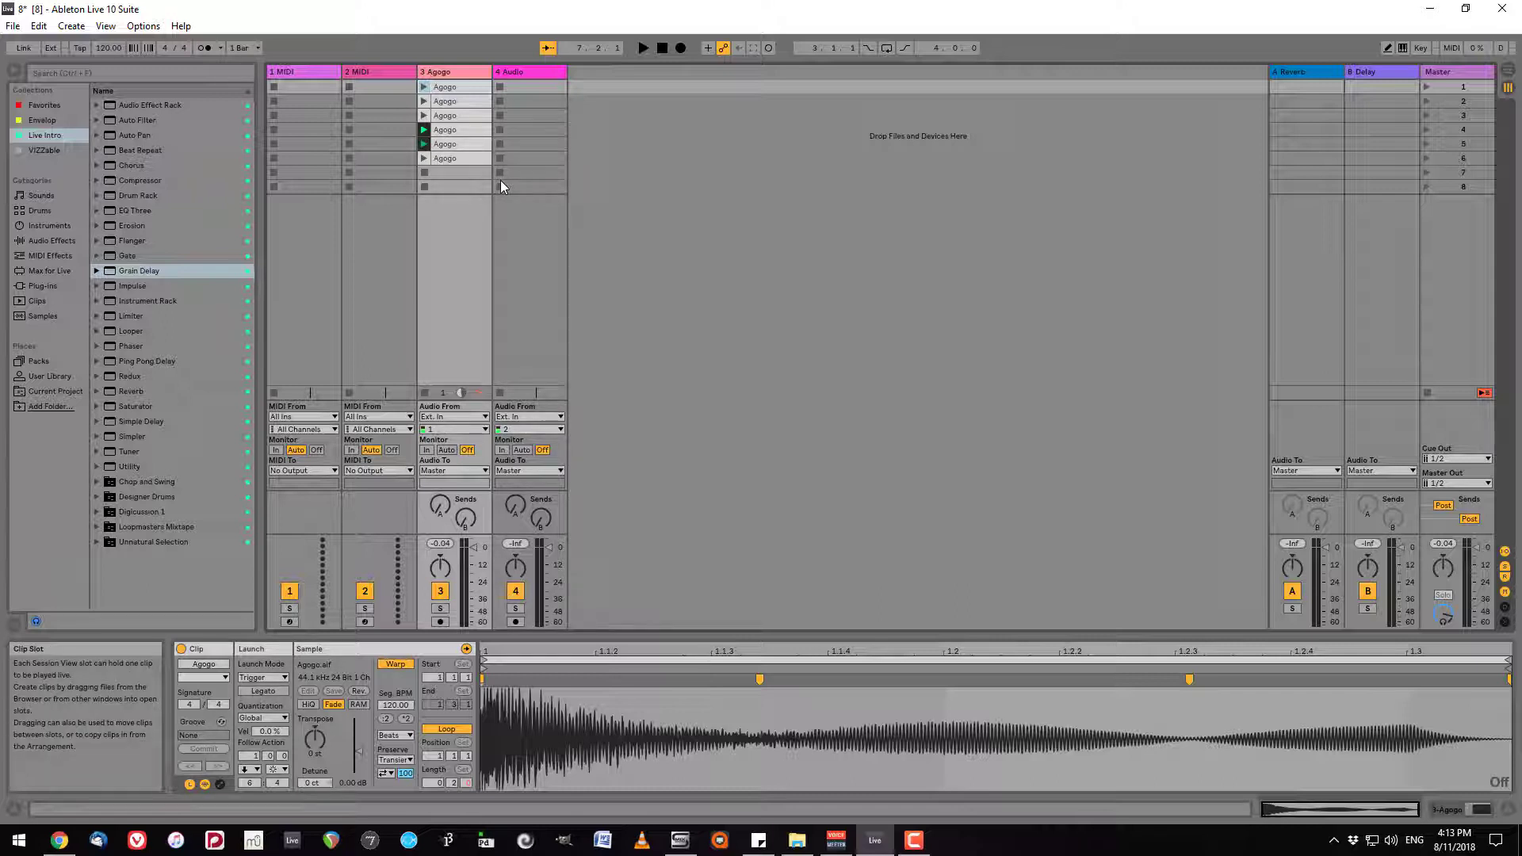
Step: Clear the Agogo track's pending clip playback, restart the transport from the beginning and relaunch the first clip
left_click(425, 390)
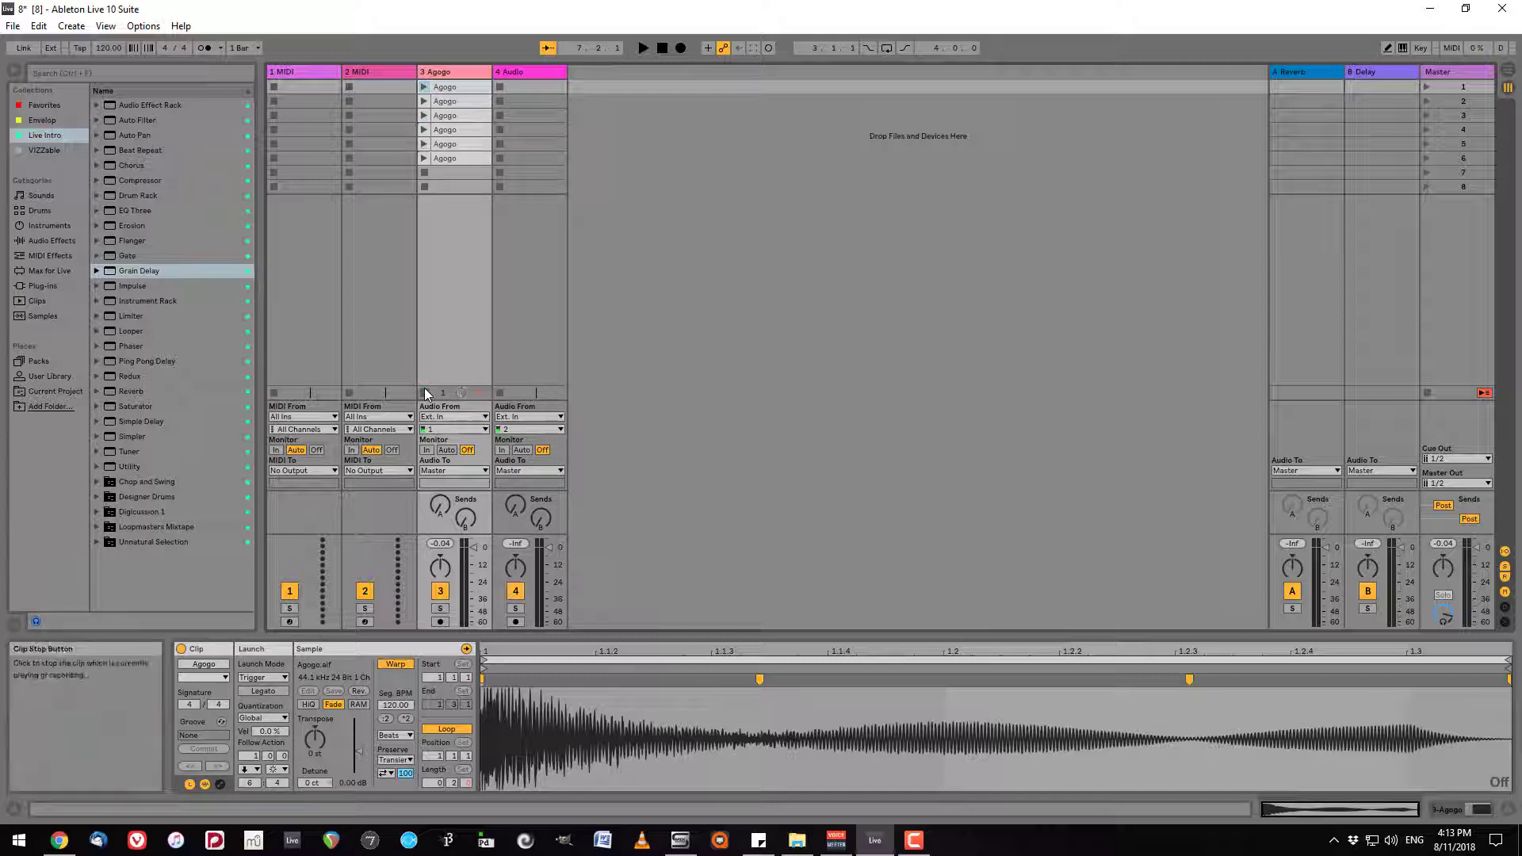
left_click(664, 52)
key("space")
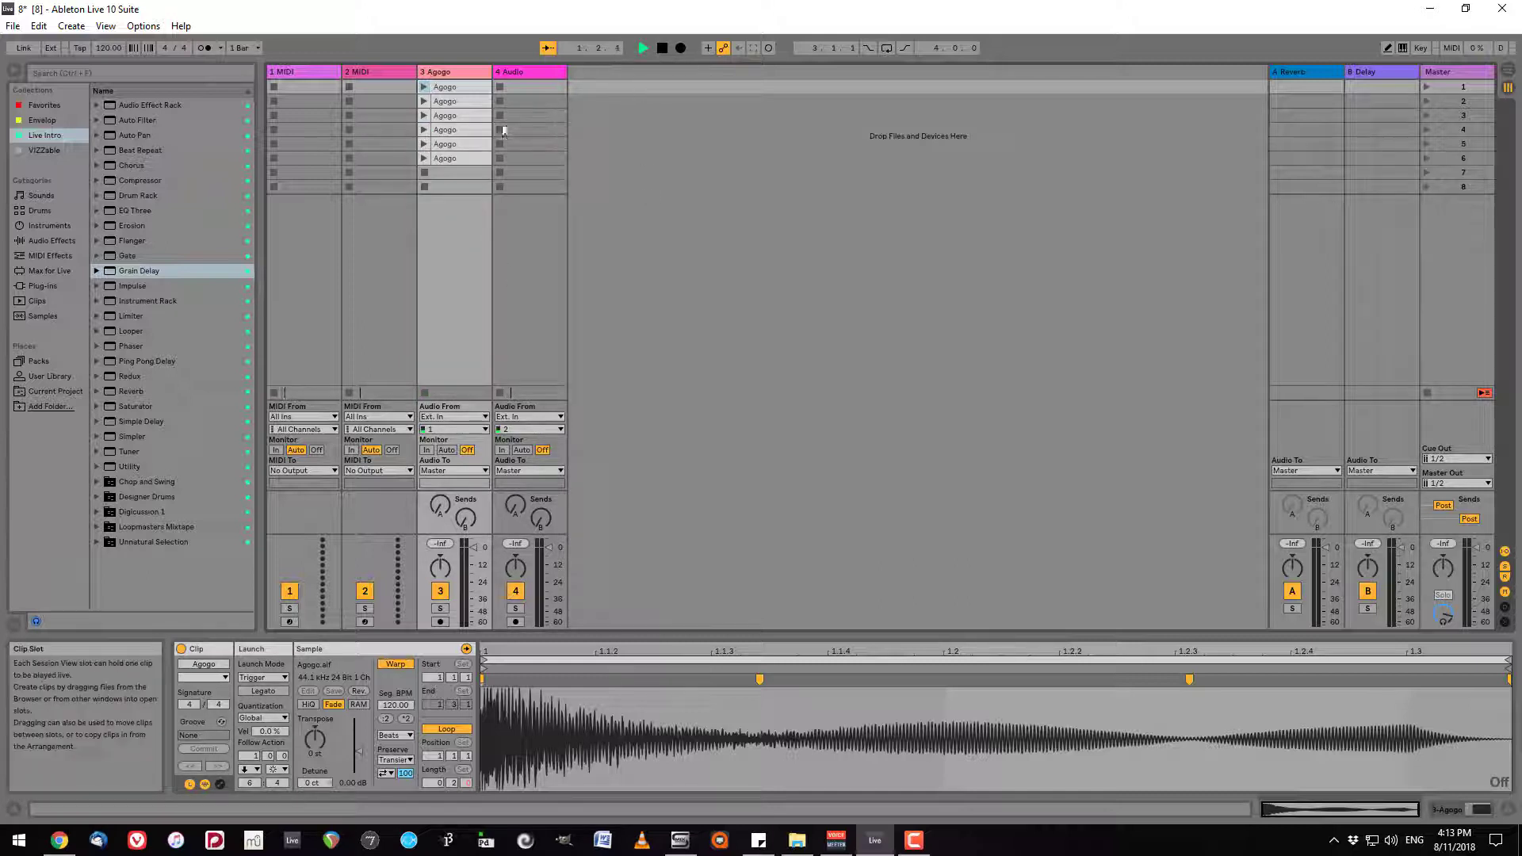
left_click(424, 87)
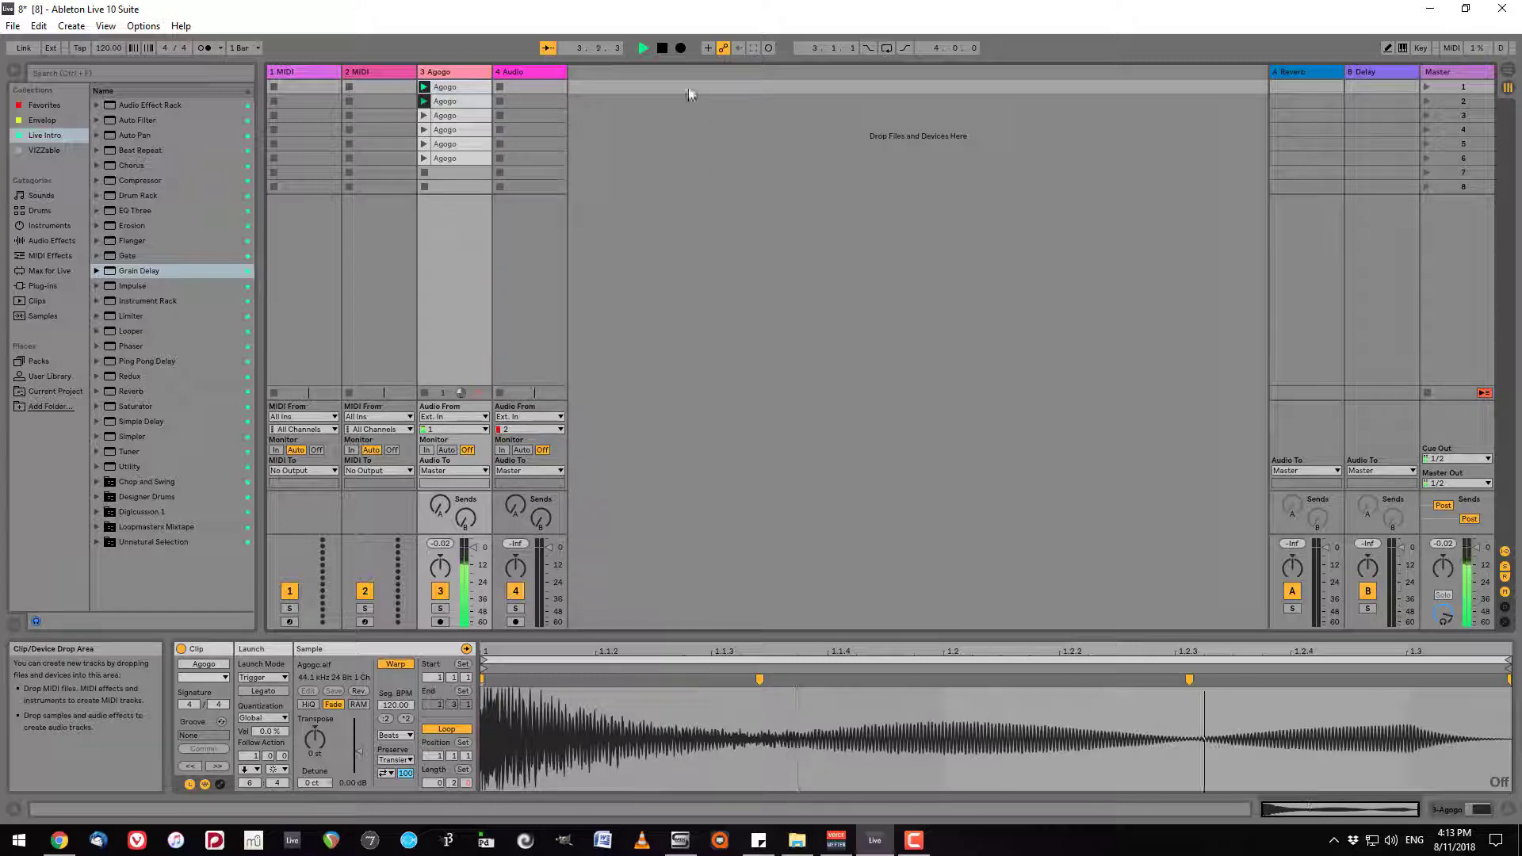
Step: Stop the transport and clear the Agogo track's clip playback
left_click(664, 52)
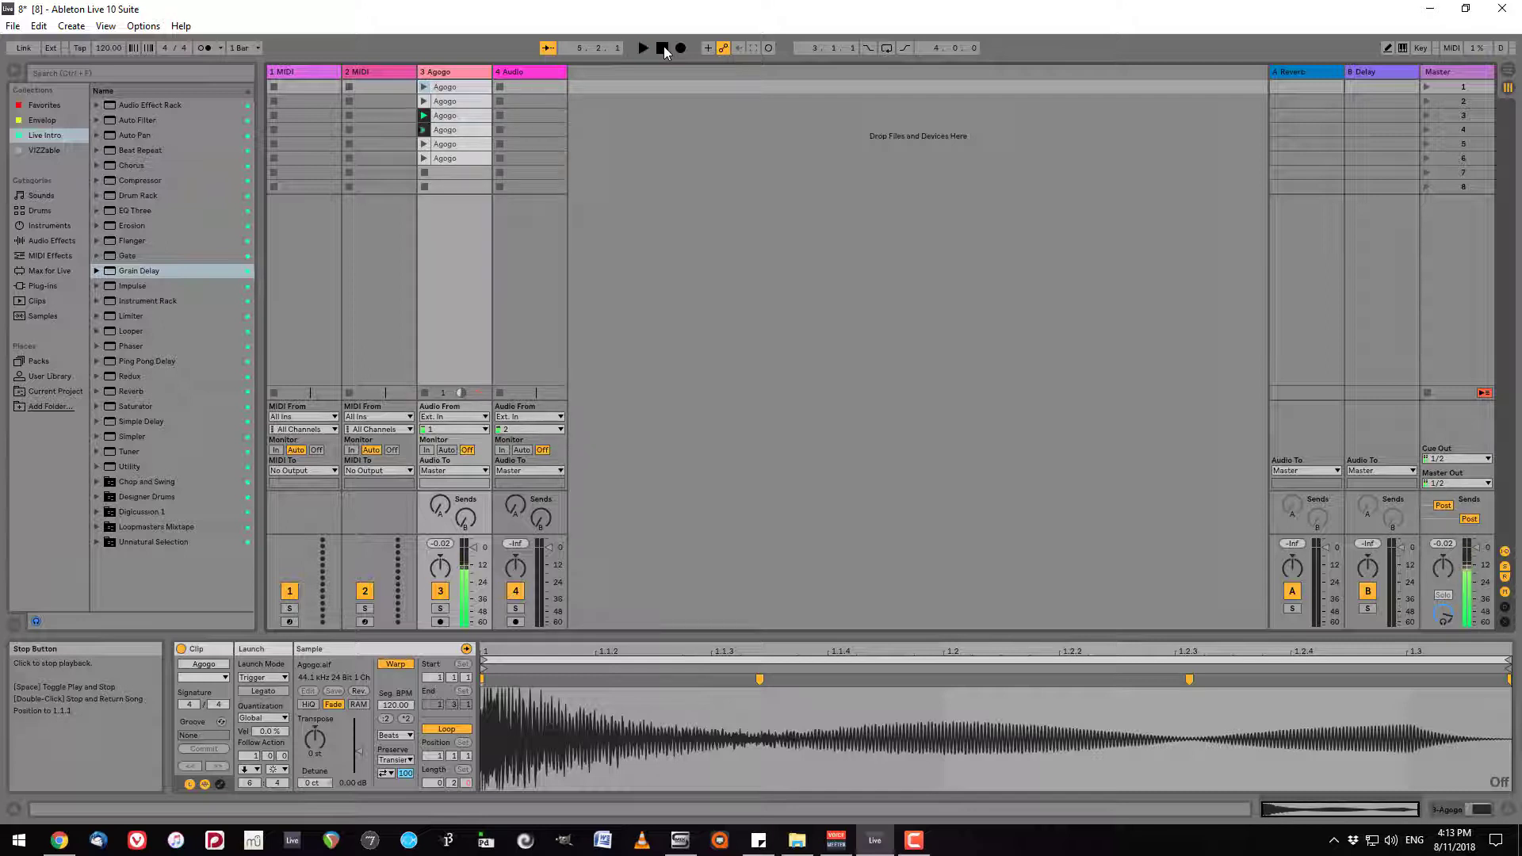
left_click(425, 393)
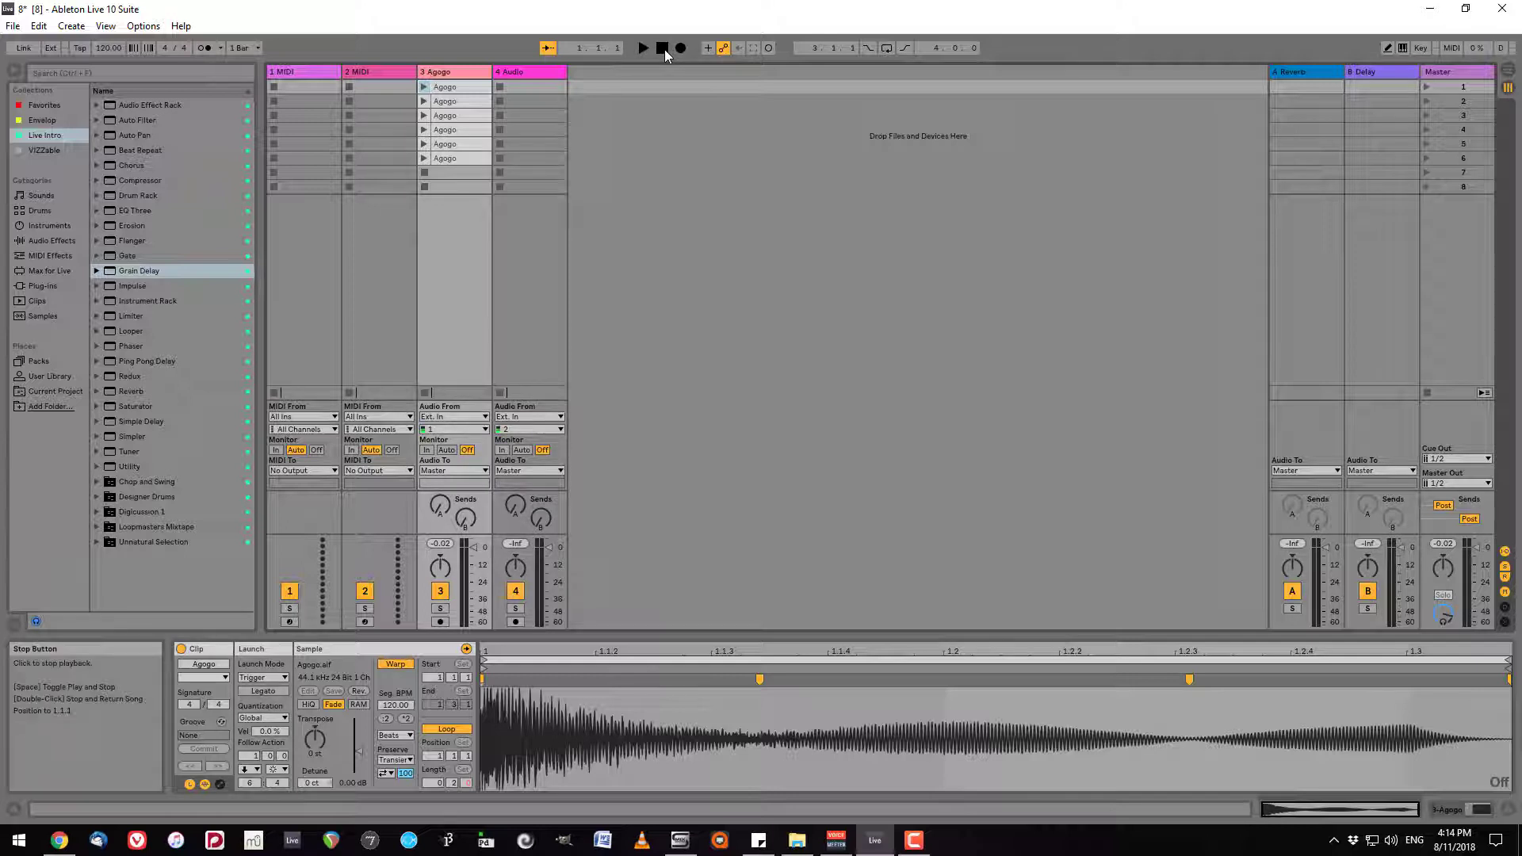
Step: Record the Agogo clips' follow-action playback into the Arrangement for about eight bars, stop recording and return playback control to the Arrangement
key("Tab")
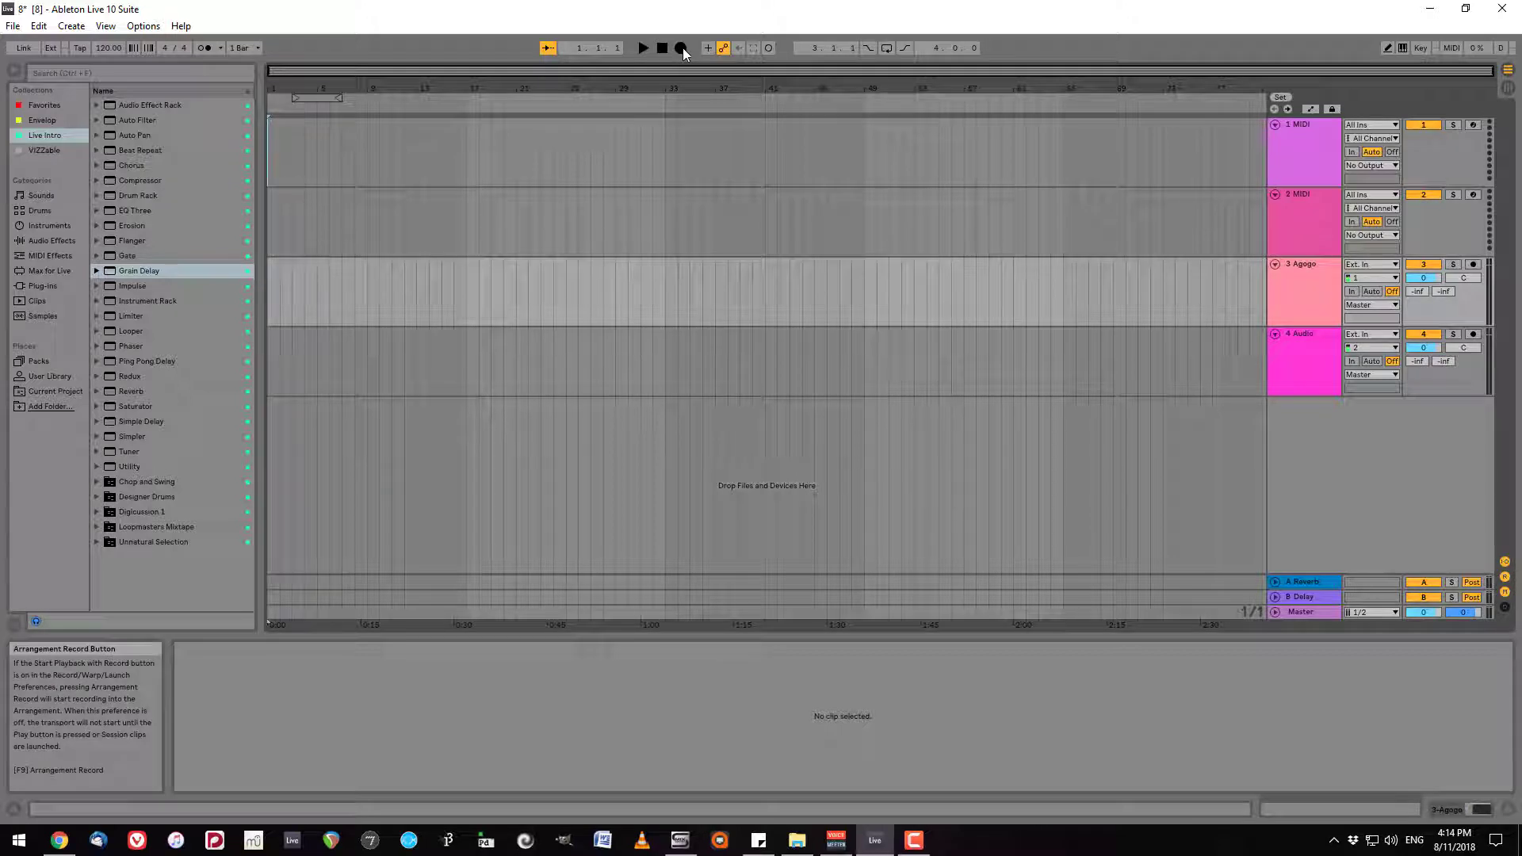
key("Tab")
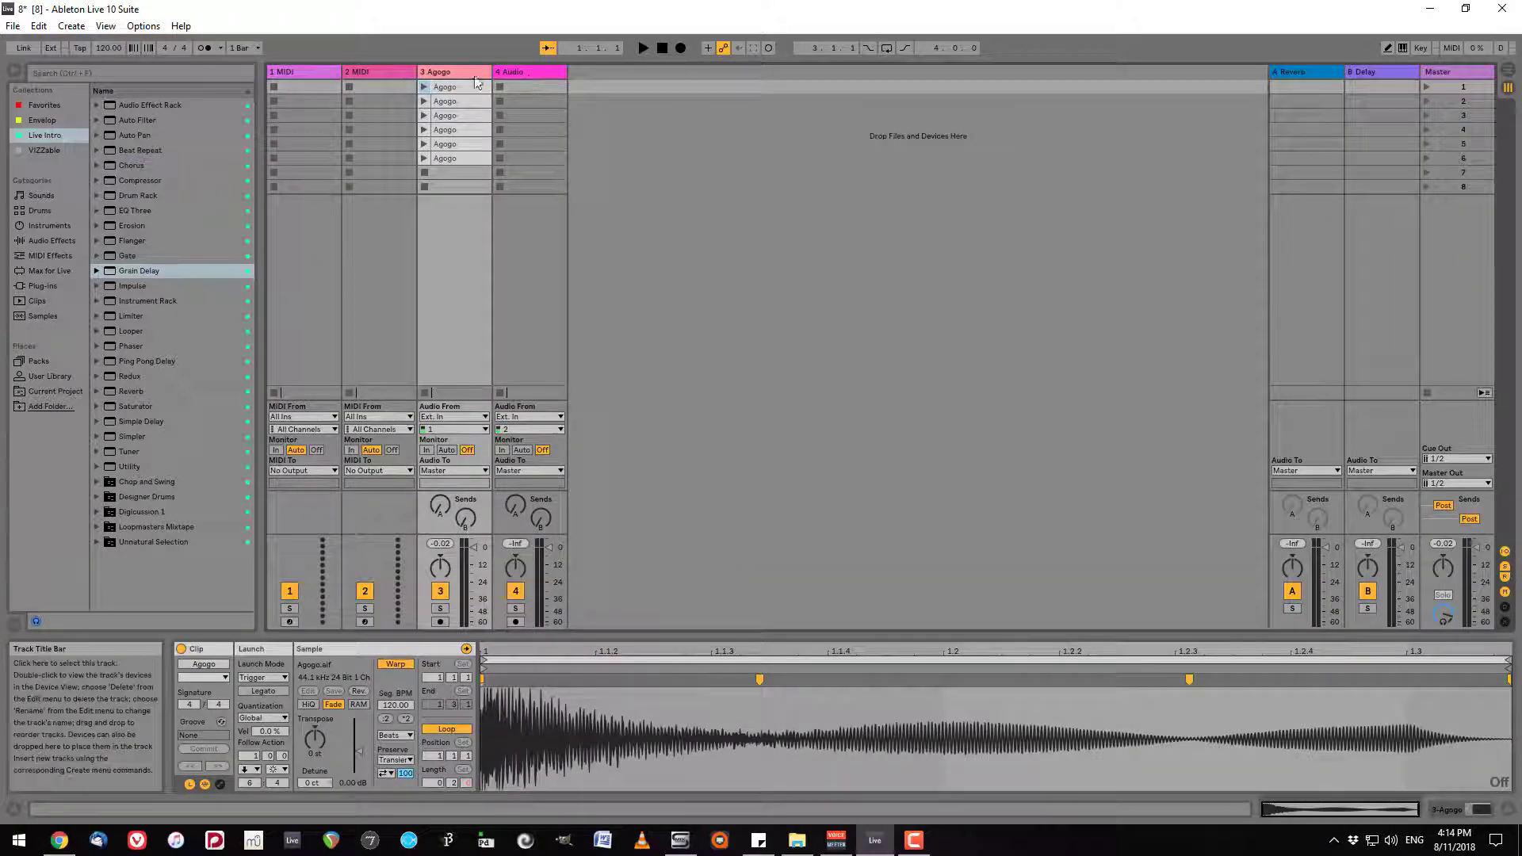
left_click(680, 47)
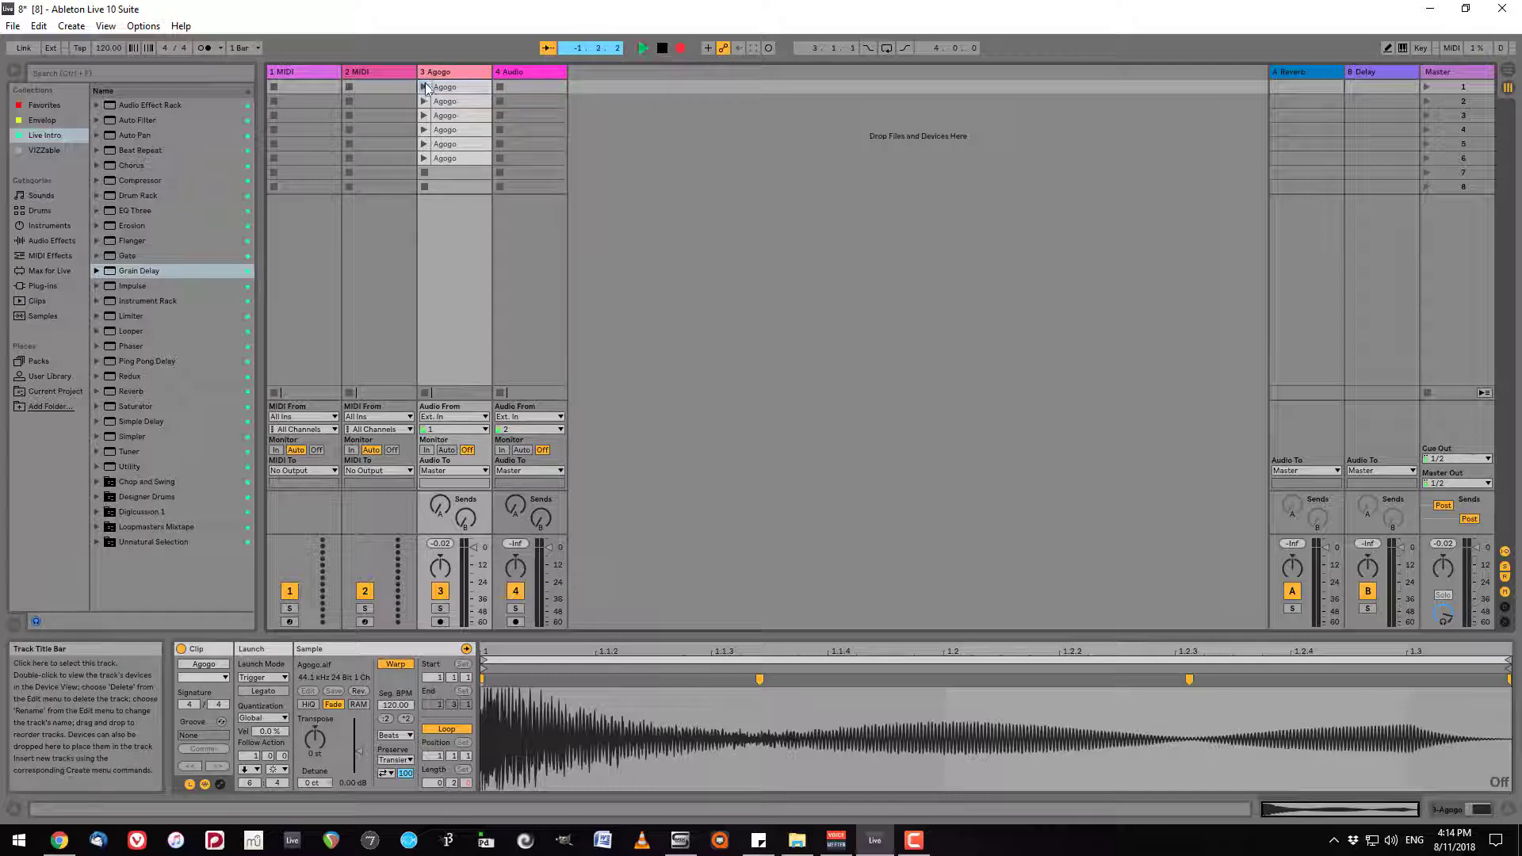
key("Tab")
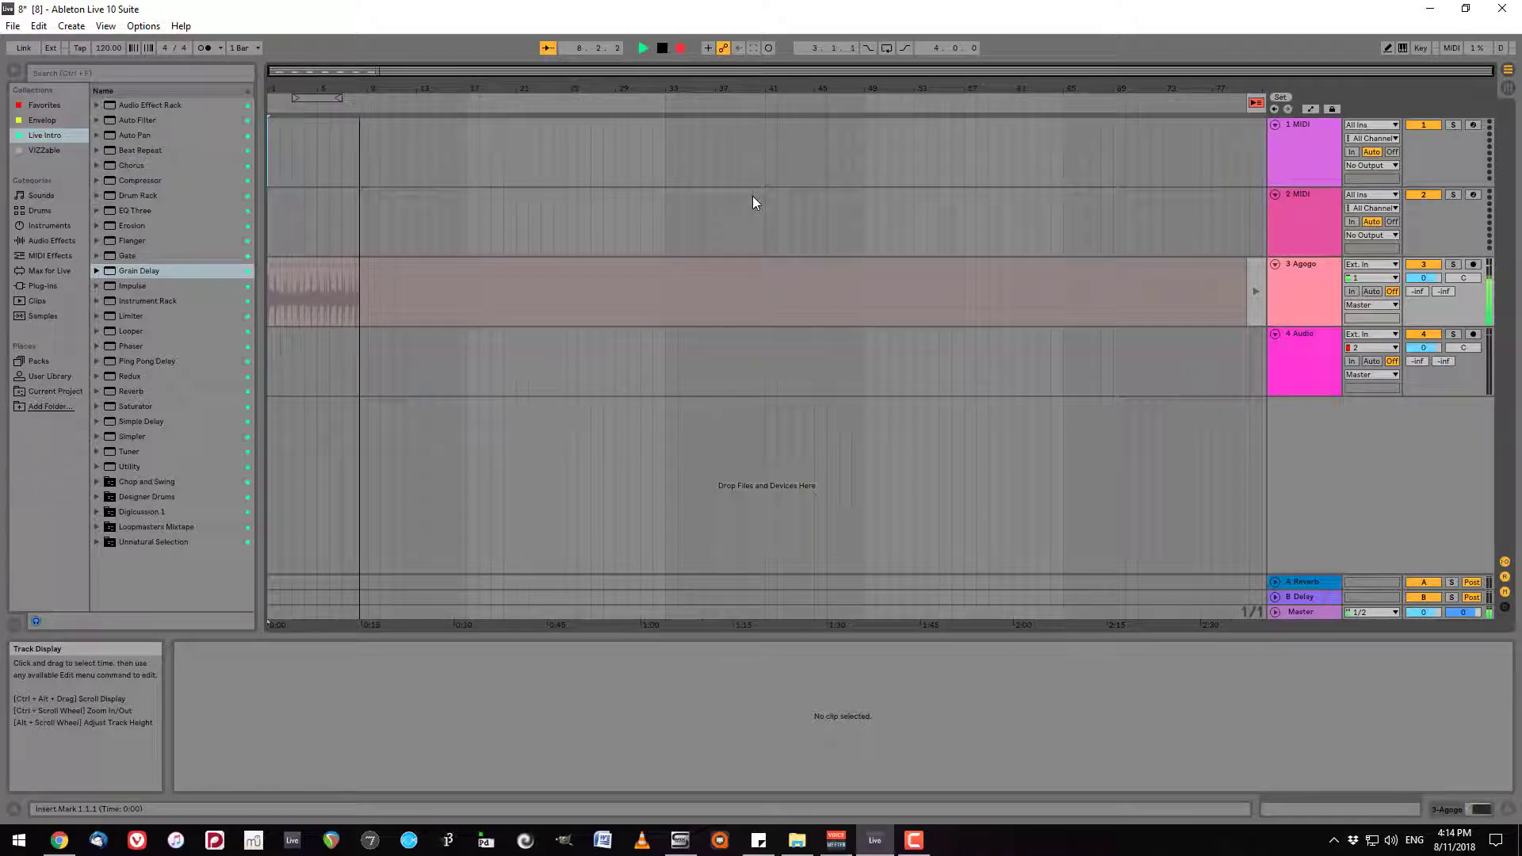
key("space")
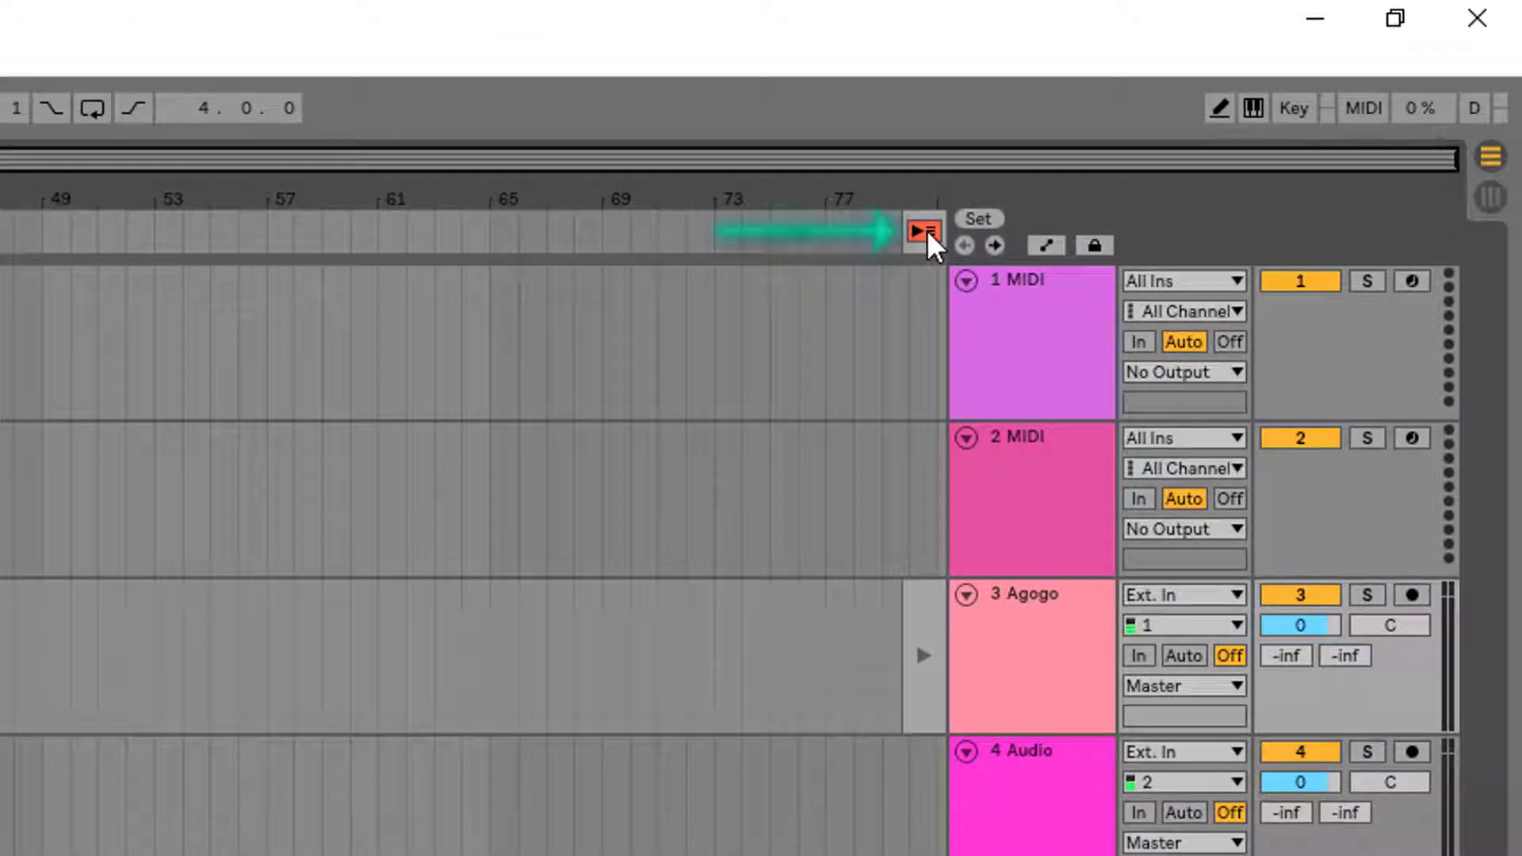
left_click(923, 232)
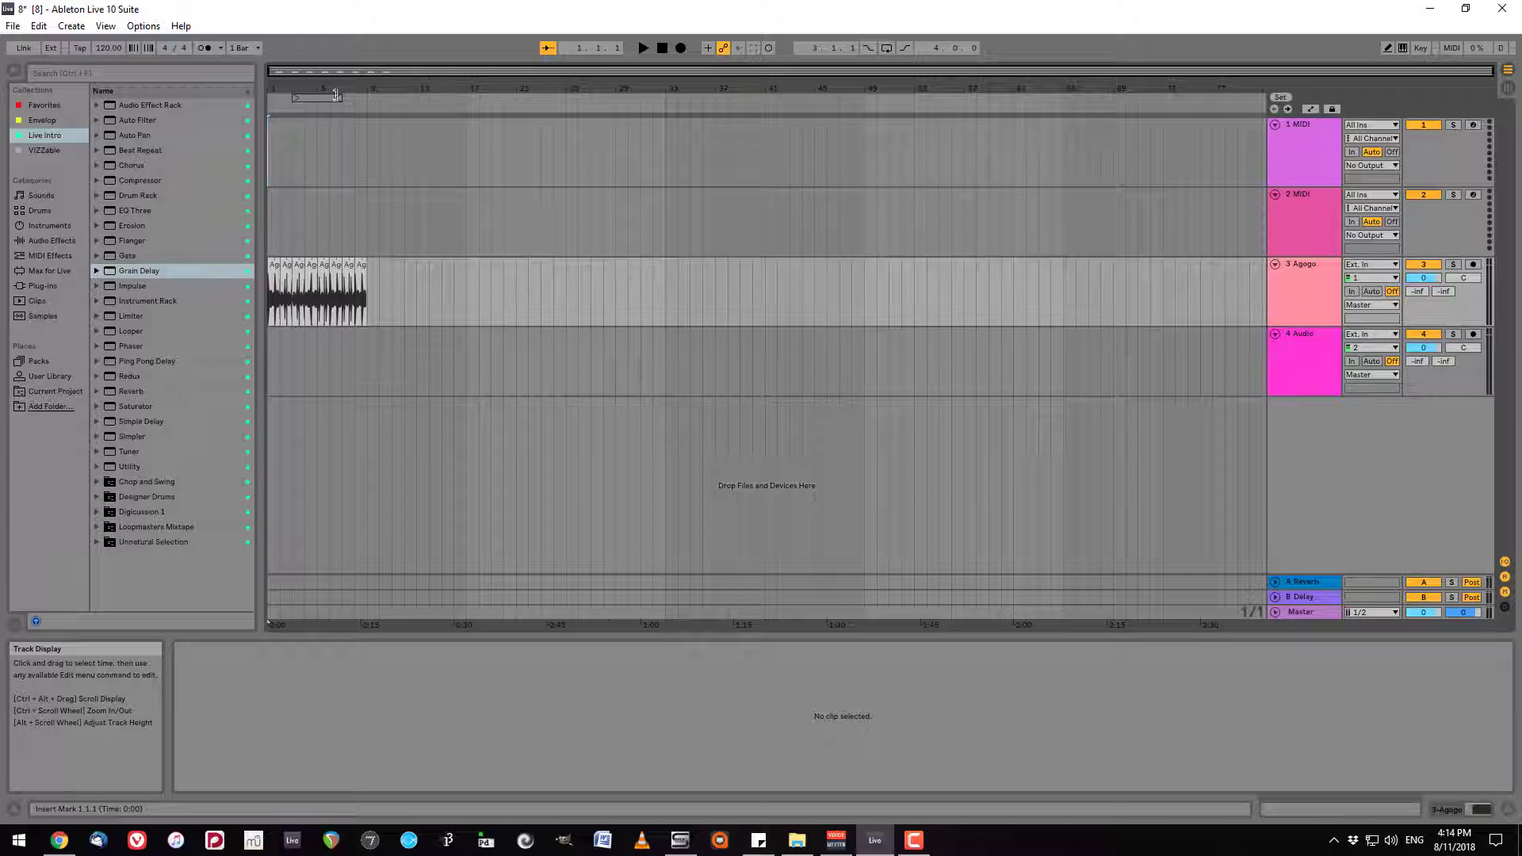
Step: Show automation in the Arrangement and display the Mixer's Track Volume envelope on the Agogo track
left_click_drag(337, 95, 336, 198)
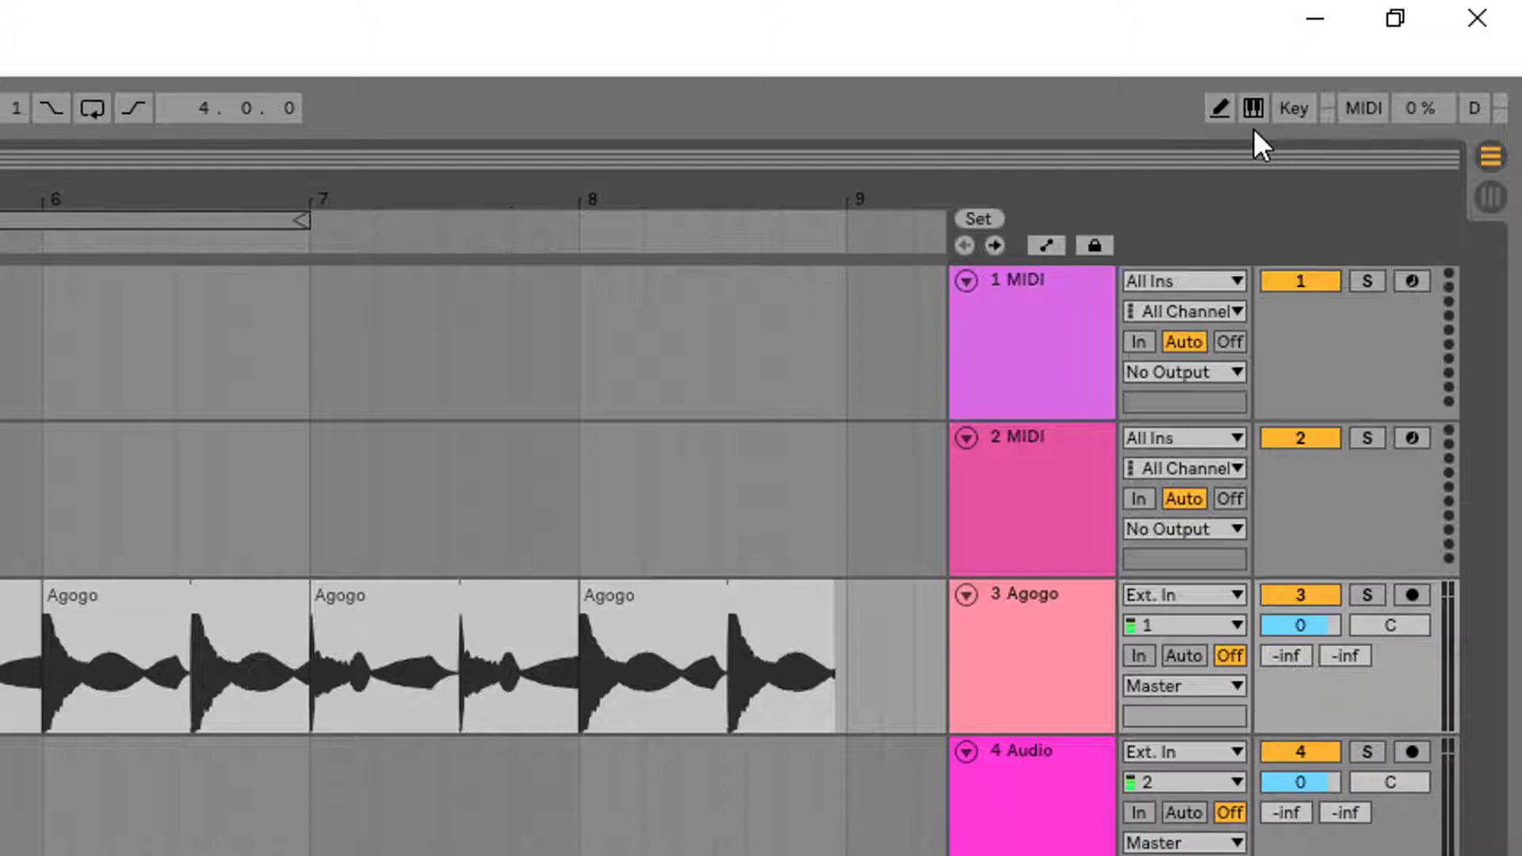
key("a")
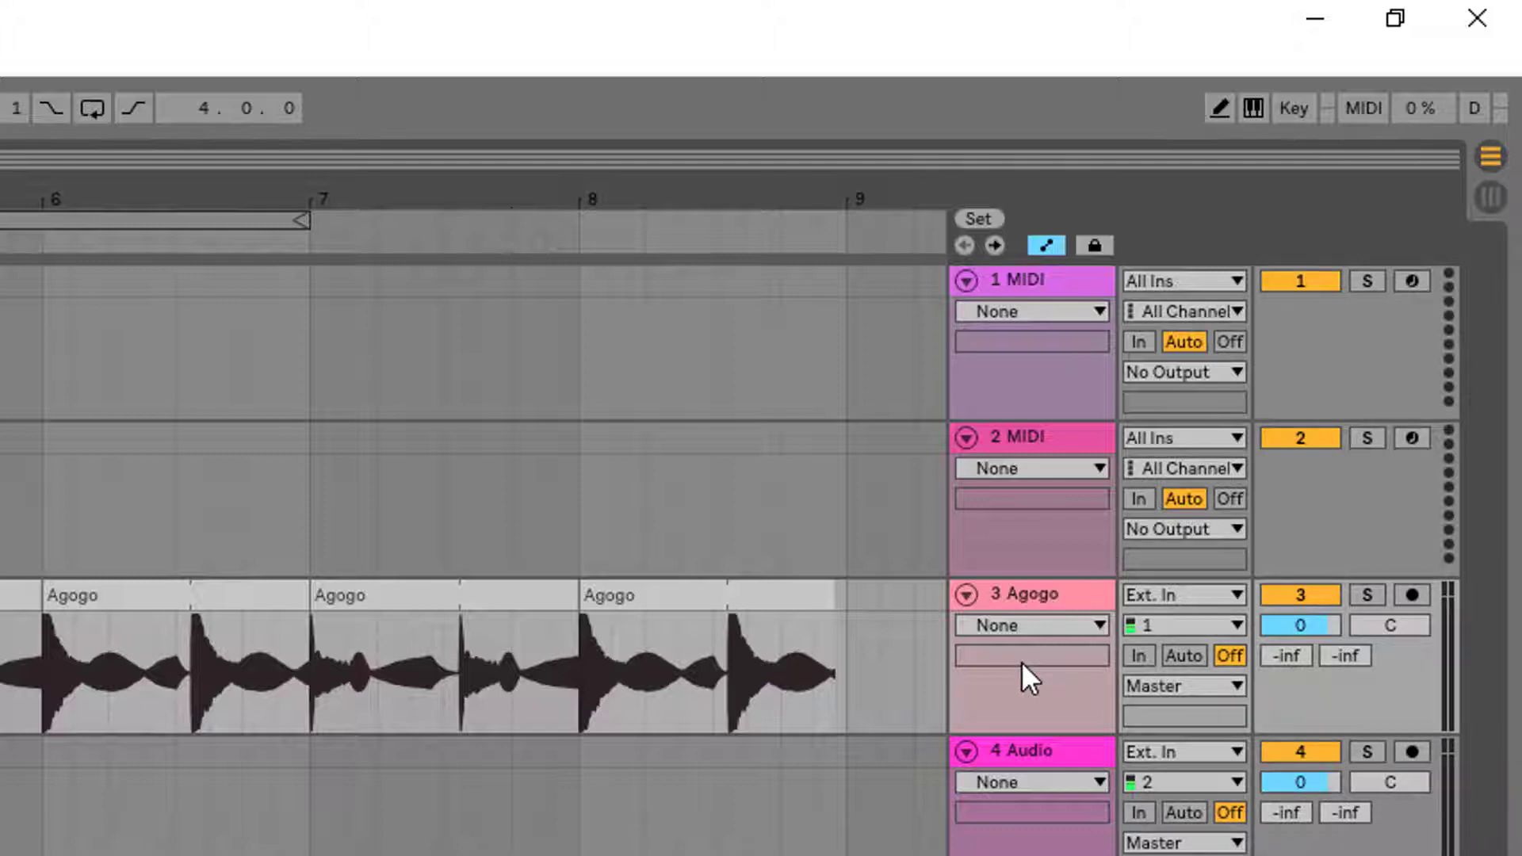
left_click(1040, 623)
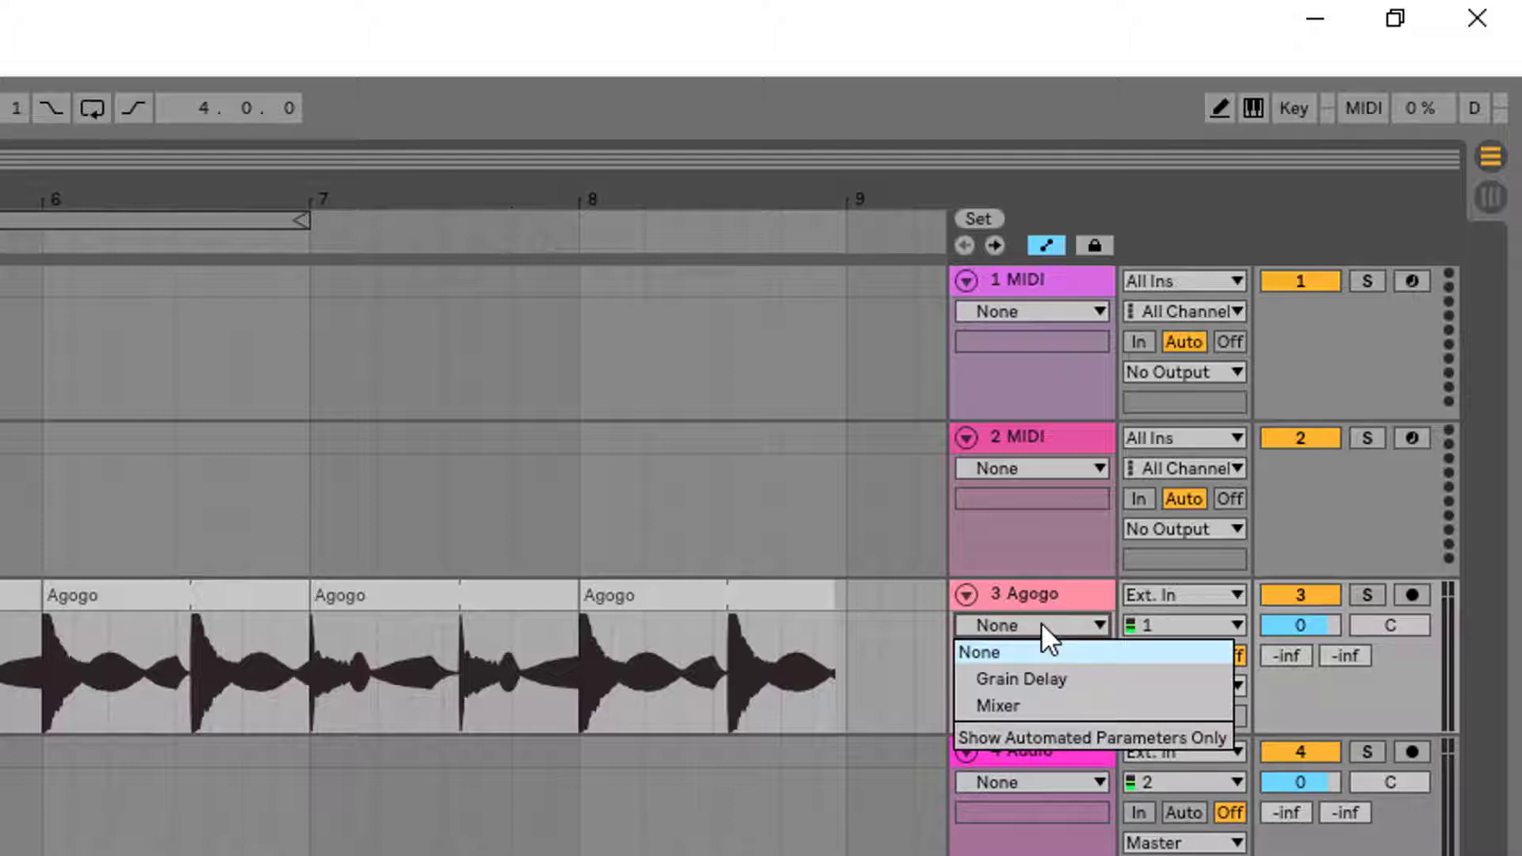
left_click(1058, 704)
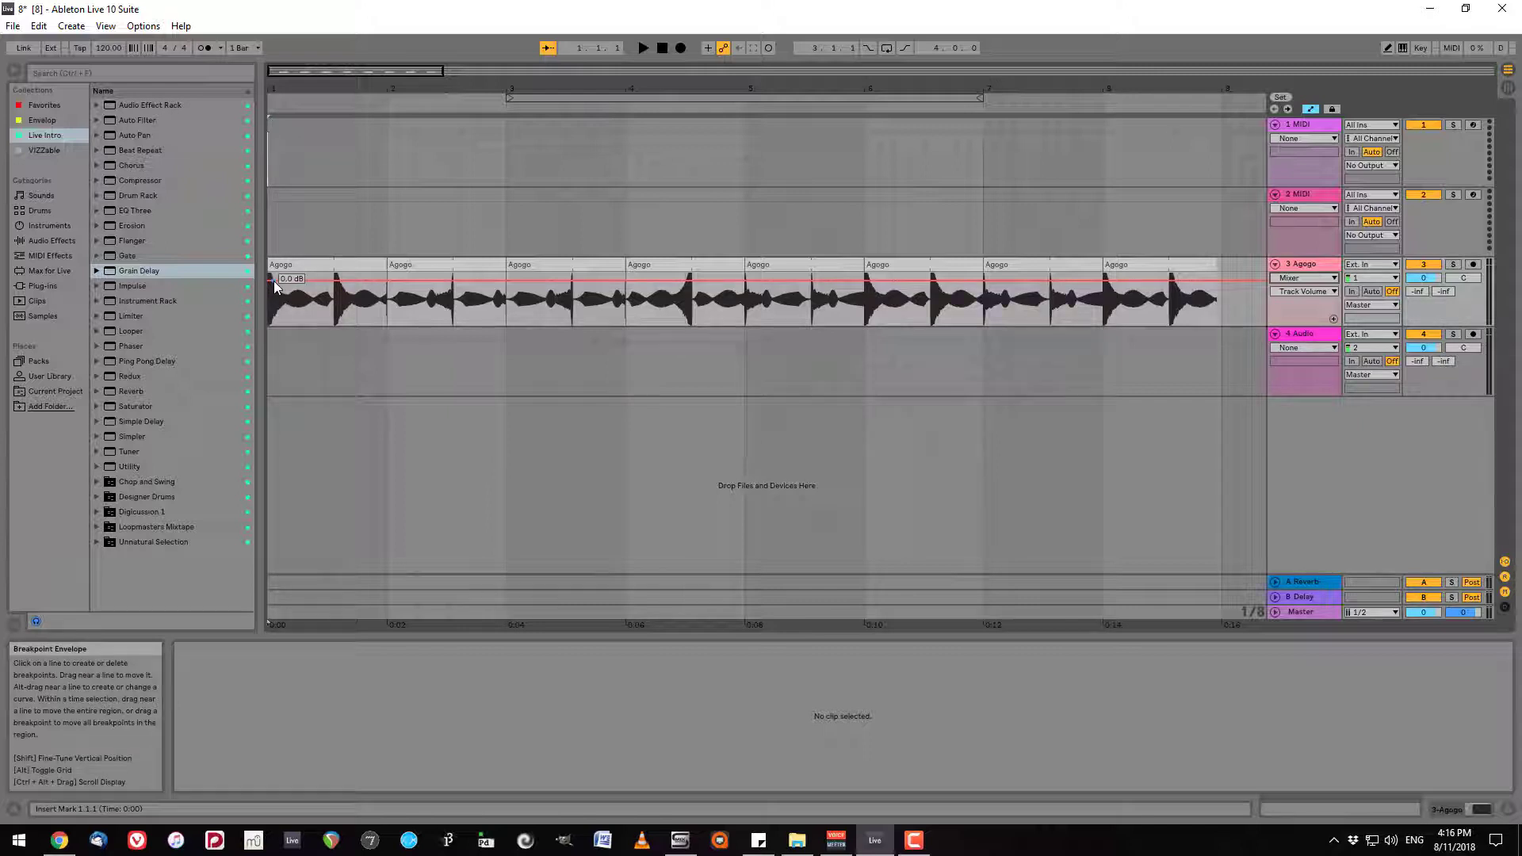
Step: Draw Agogo volume breakpoints with dips in bars 1 and 2, a plateau near 5.4 dB, a -30 dB stretch from bar 6, and a final rise
left_click(269, 280)
left_click_drag(310, 283, 386, 277)
left_click_drag(502, 283, 690, 274)
left_click(818, 275)
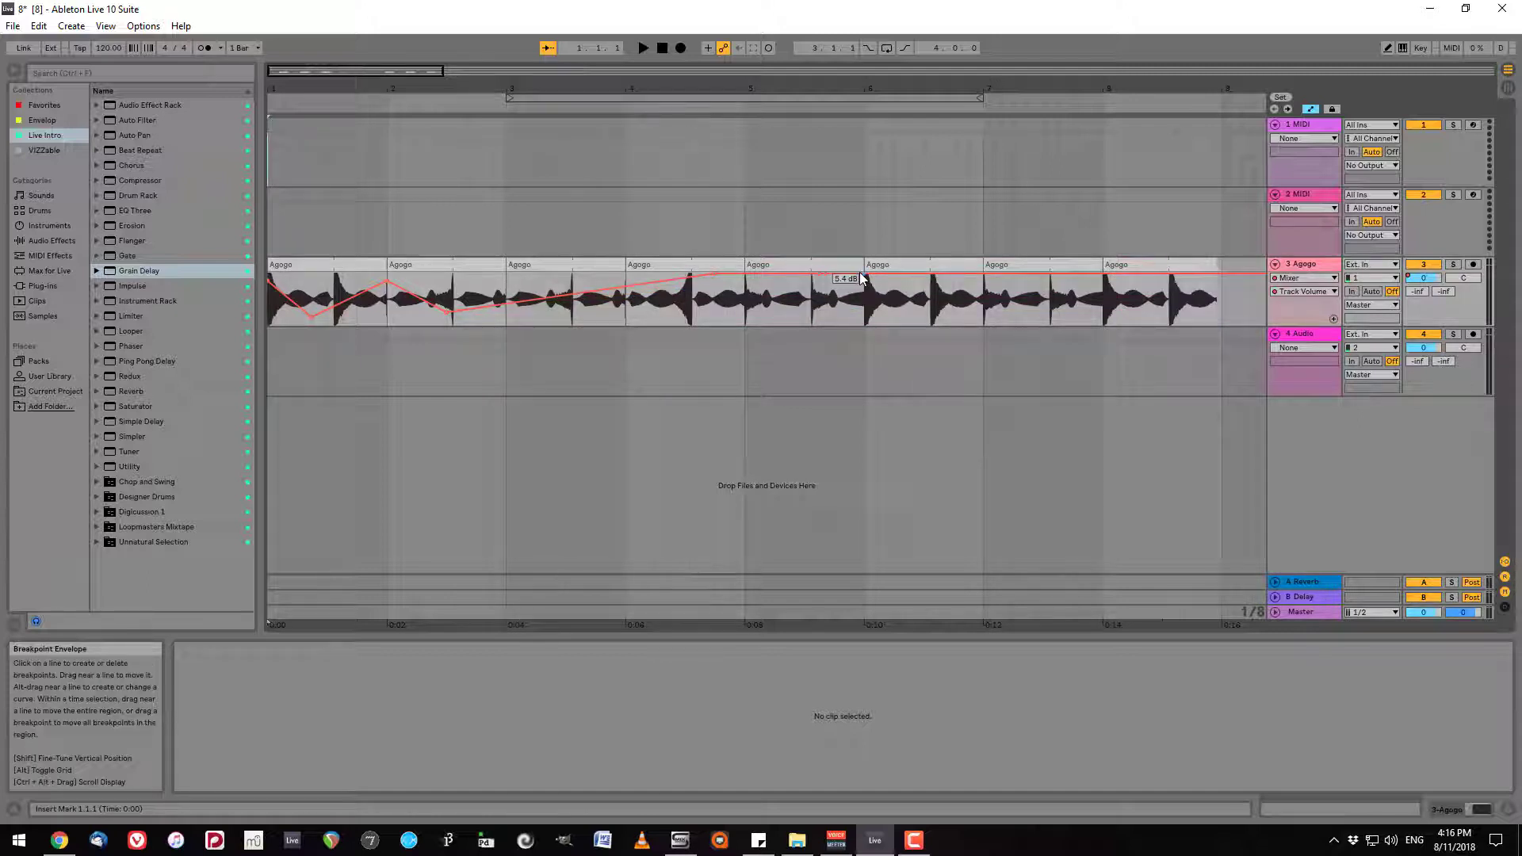
left_click_drag(864, 274, 865, 313)
left_click(1045, 311)
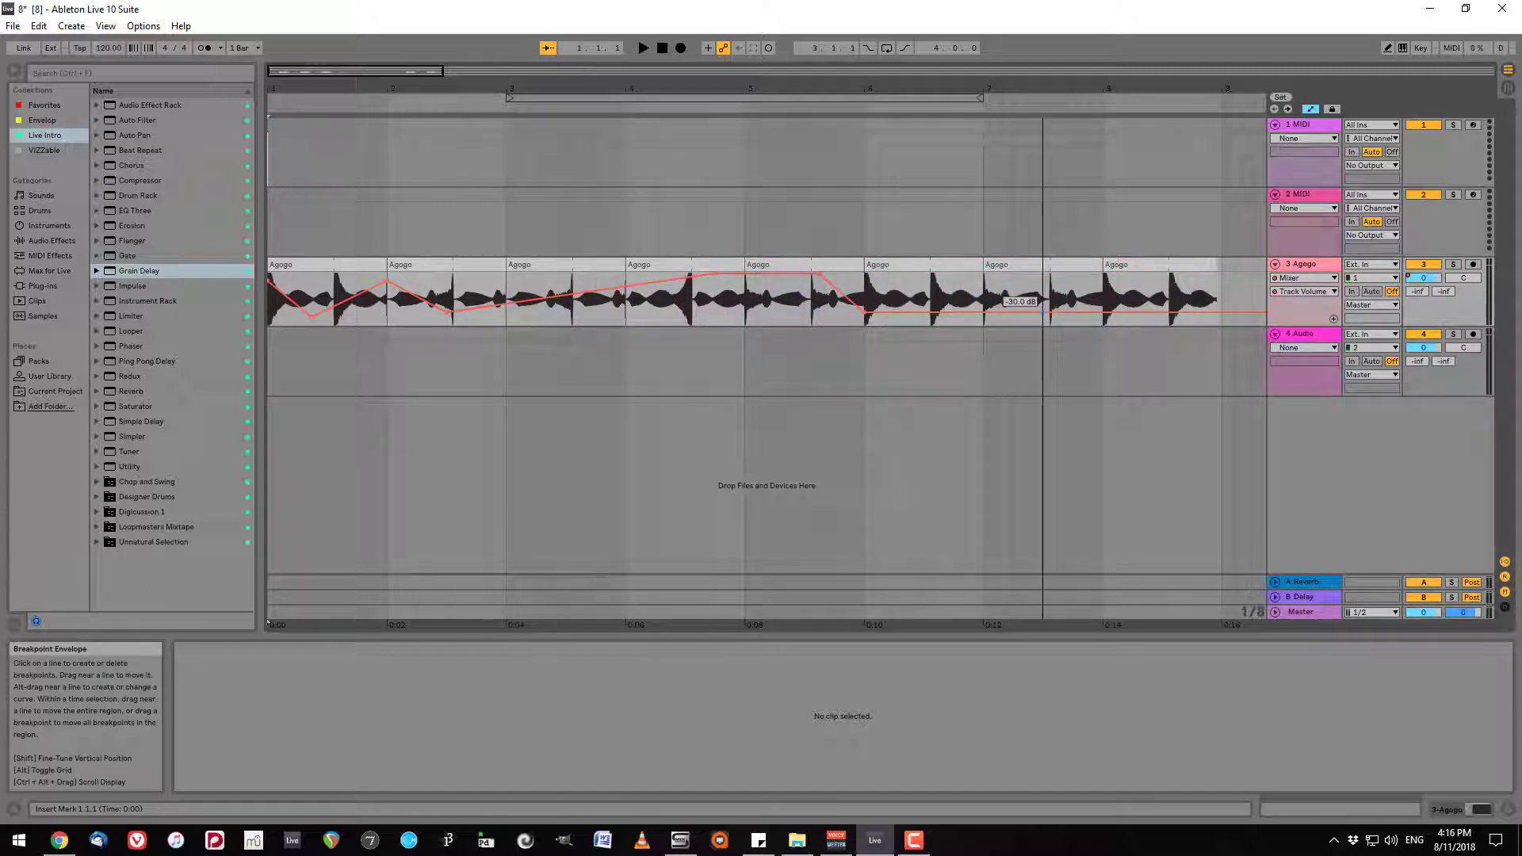
left_click_drag(1117, 313, 1108, 279)
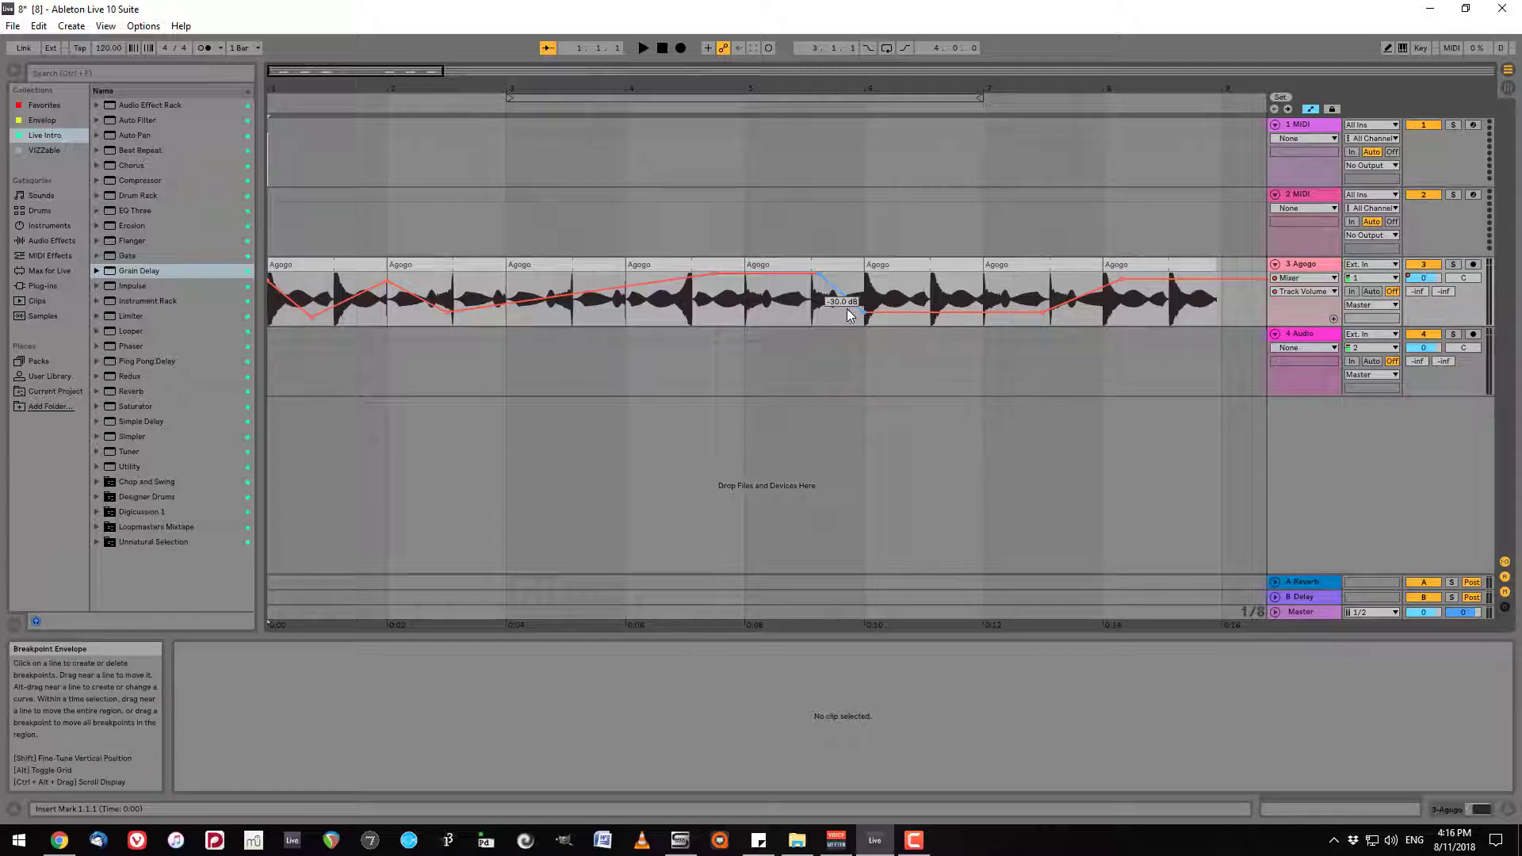
Step: Curve the Agogo volume envelope's straight segments across bars 1 to 4 and at the drop before bar 6
left_click(573, 296)
left_click_drag(576, 298, 576, 281)
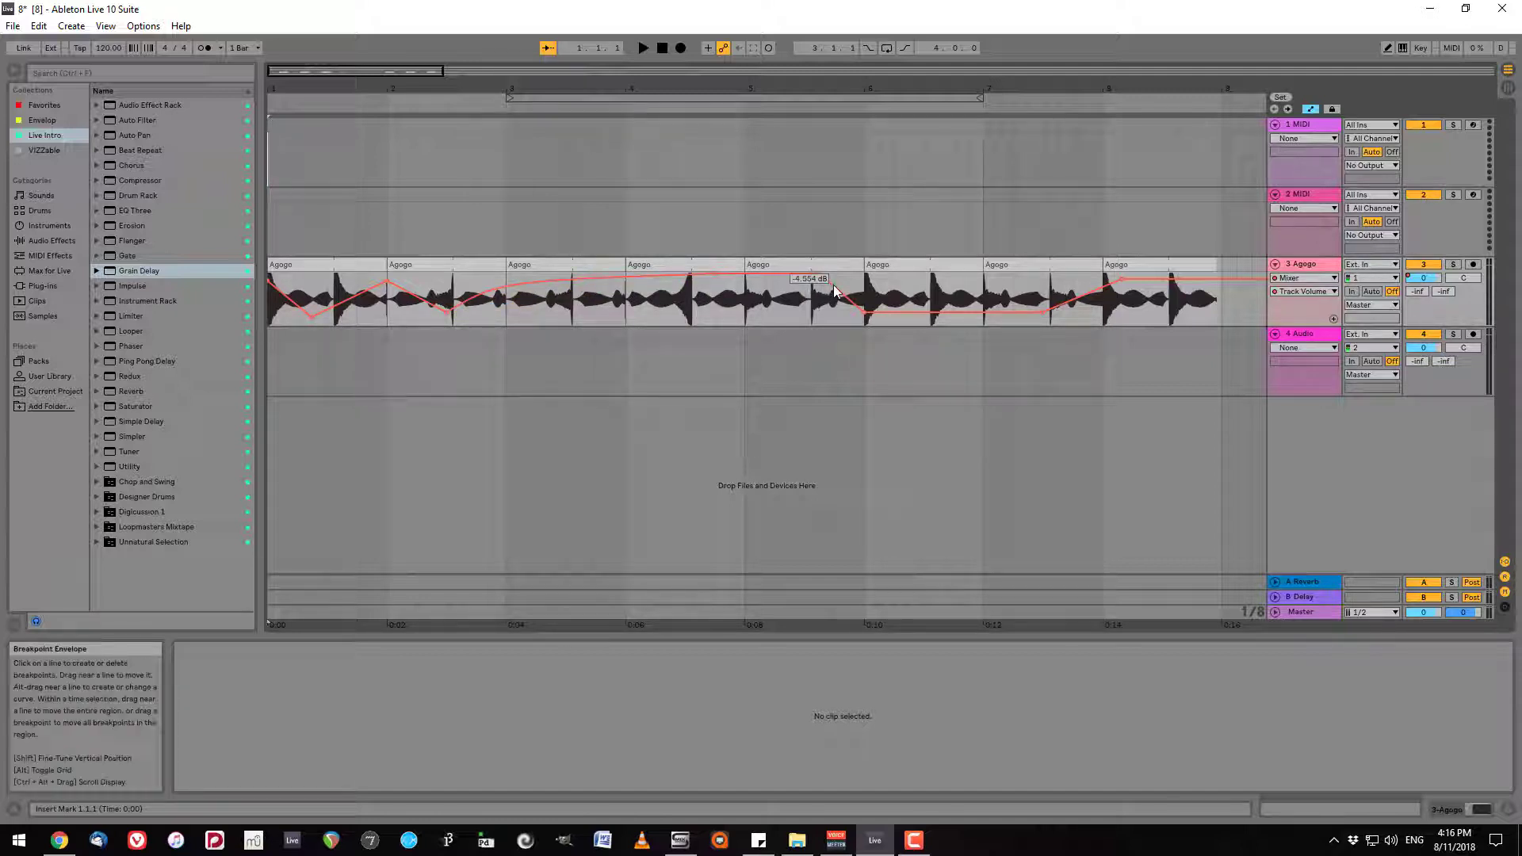
left_click_drag(846, 296, 846, 316)
left_click_drag(349, 306, 415, 312)
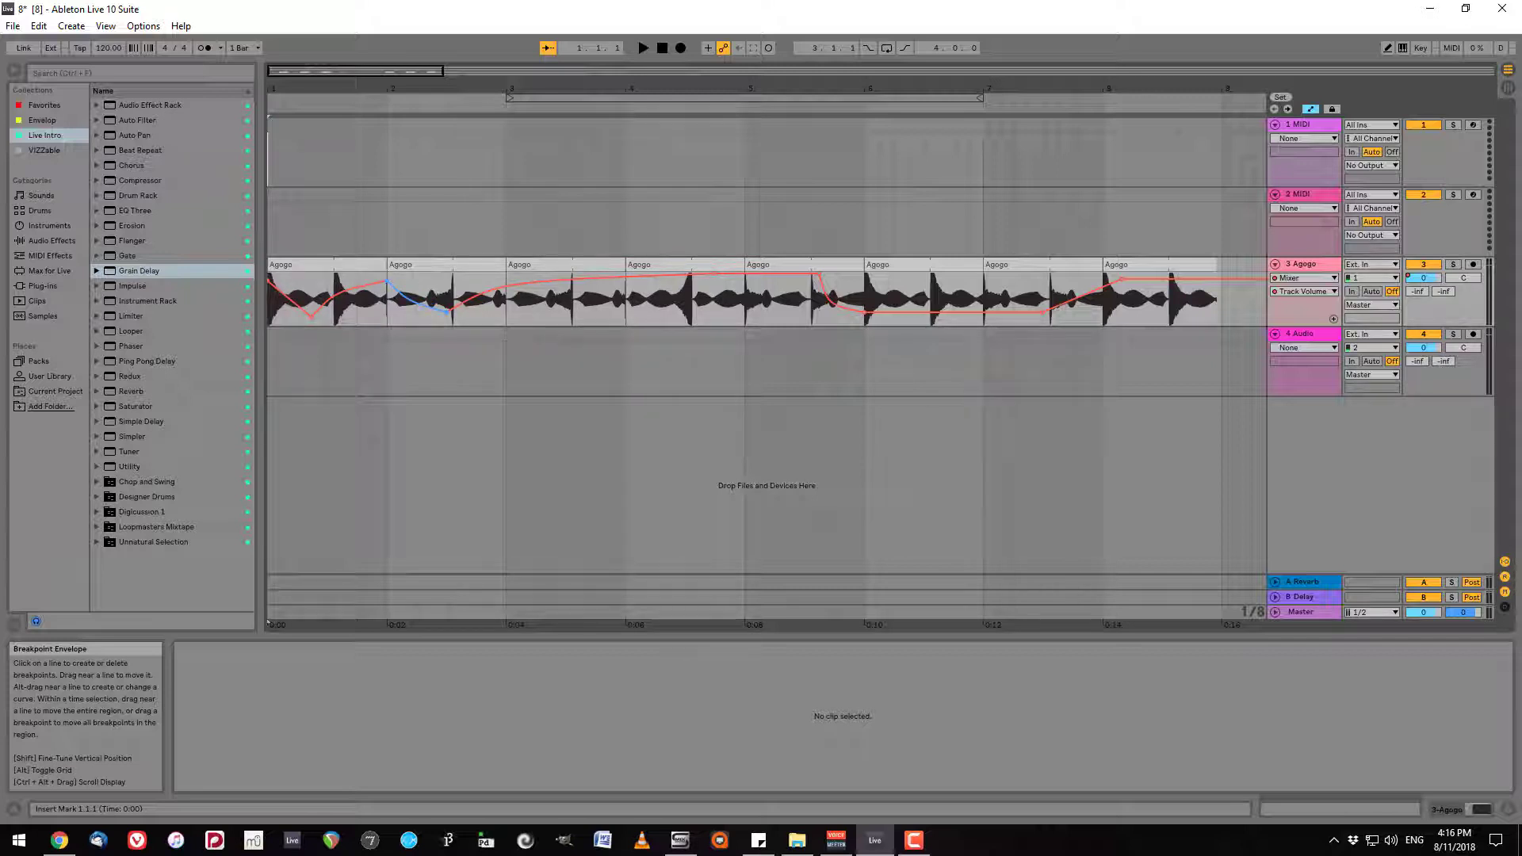
Step: Play the arrangement to hear the volume automation, stop it and return to the beginning
left_click(643, 48)
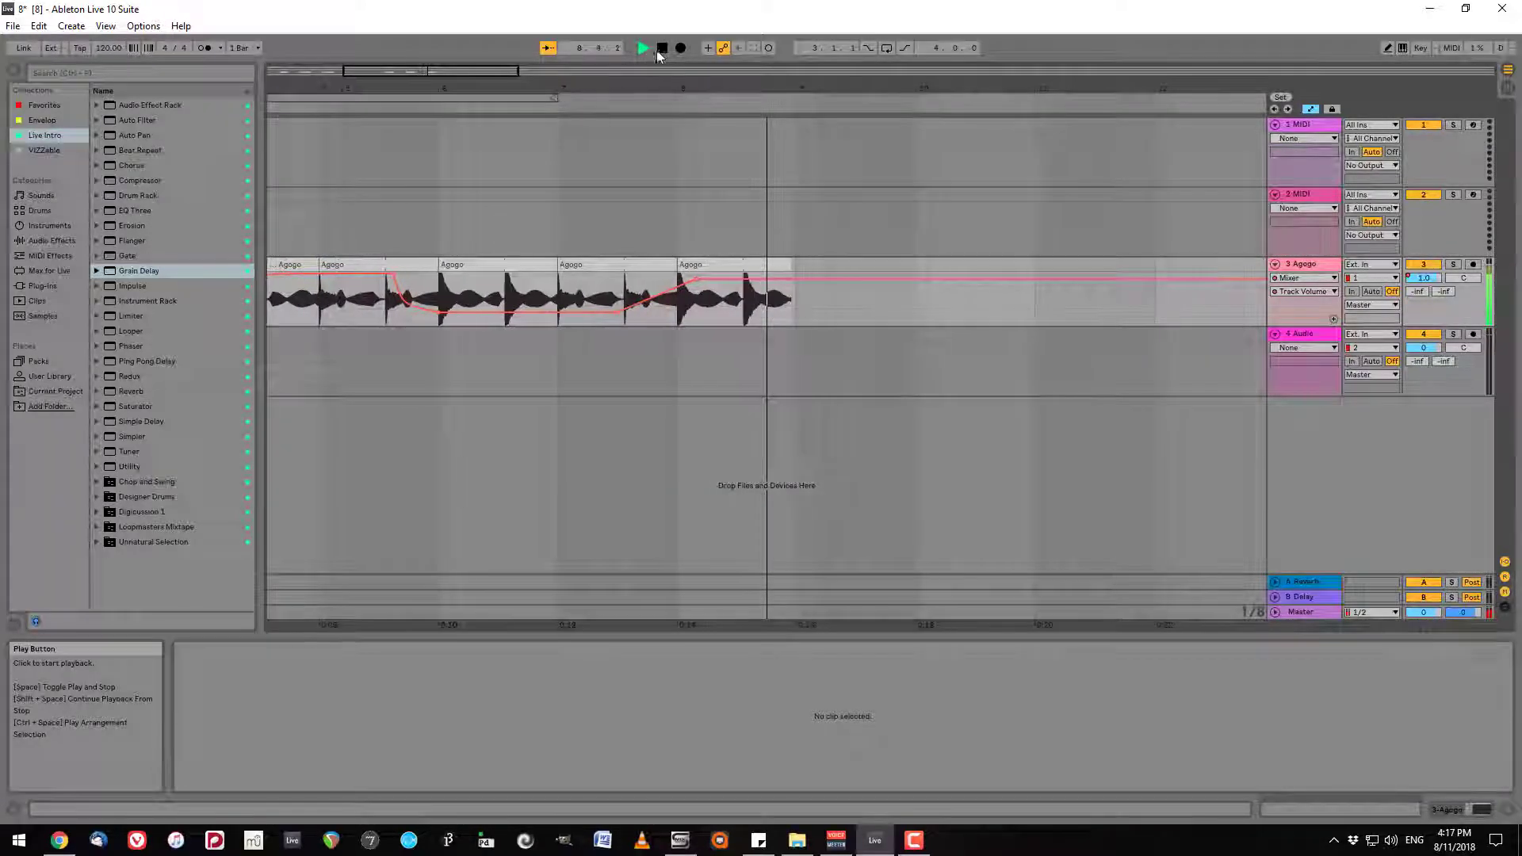
double_click(661, 50)
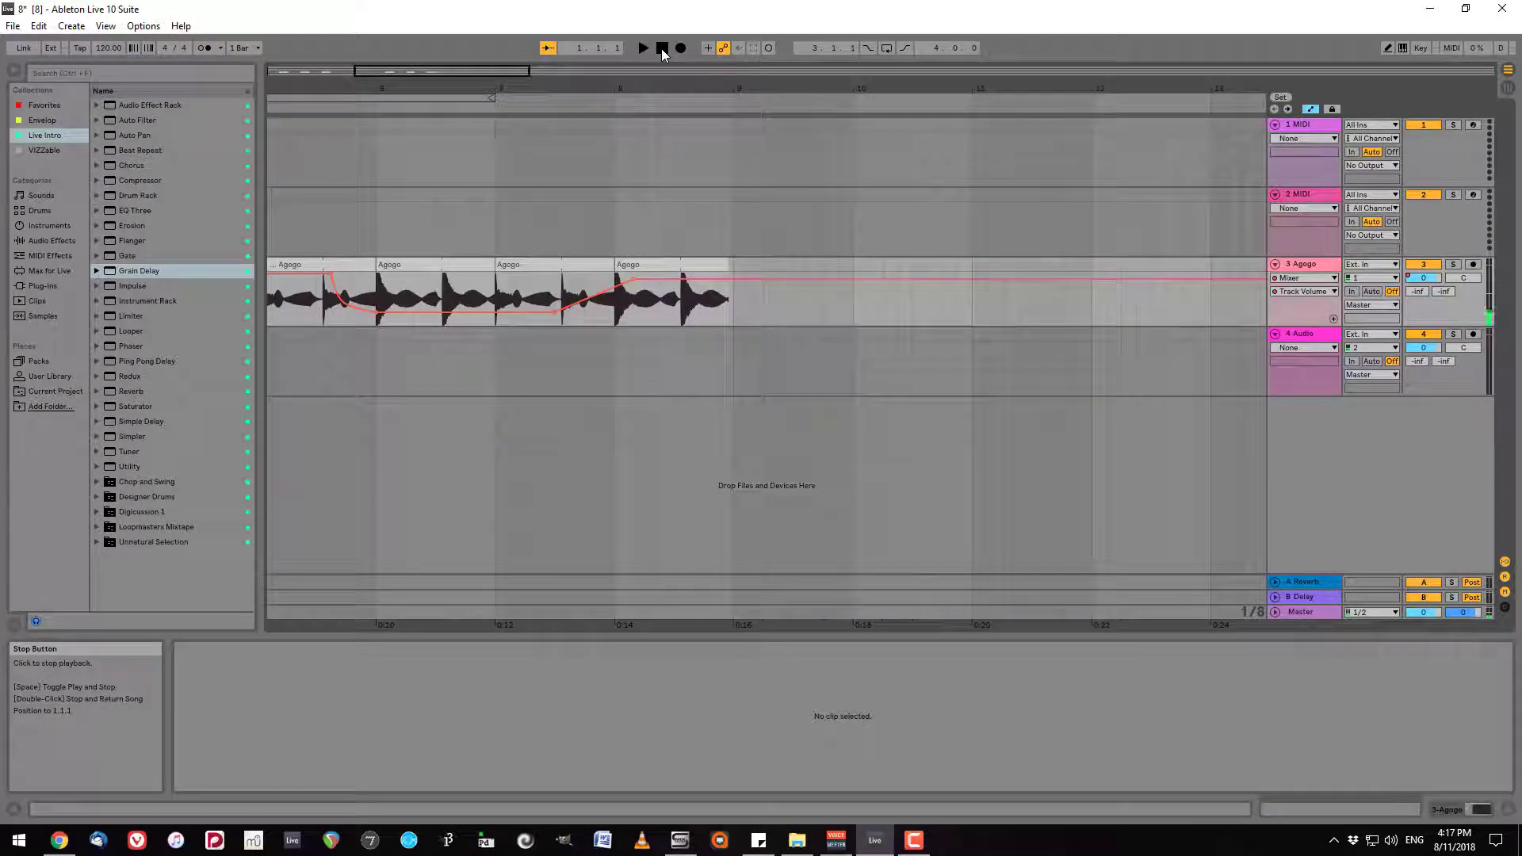
left_click(283, 73)
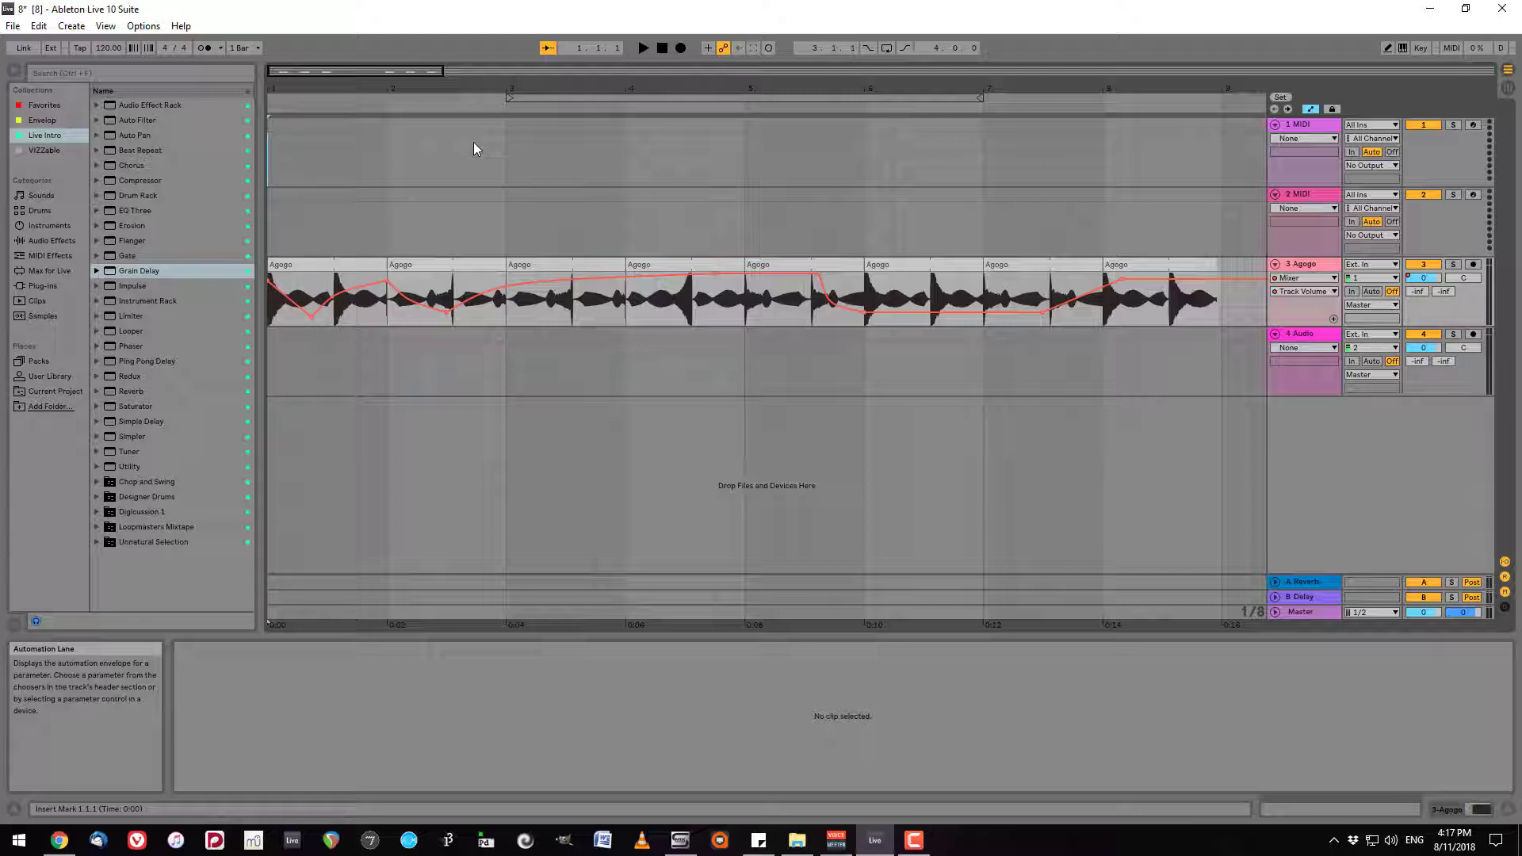
Step: Open the Agogo track's Grain Delay and record Pitch and Rand Pitch movements from its X-Y controller as arrangement automation
left_click(1479, 809)
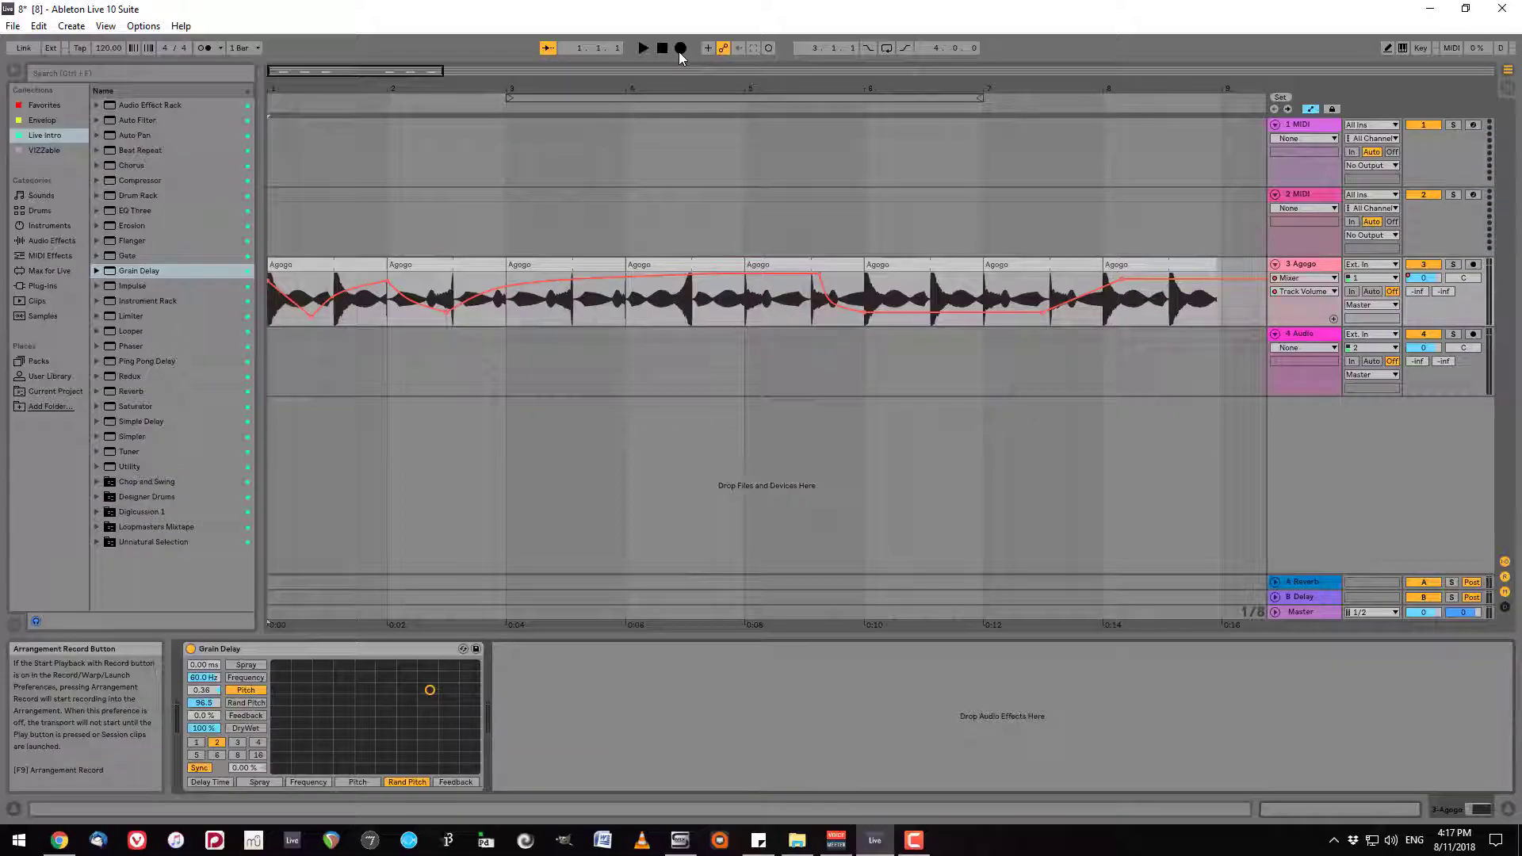
left_click(679, 50)
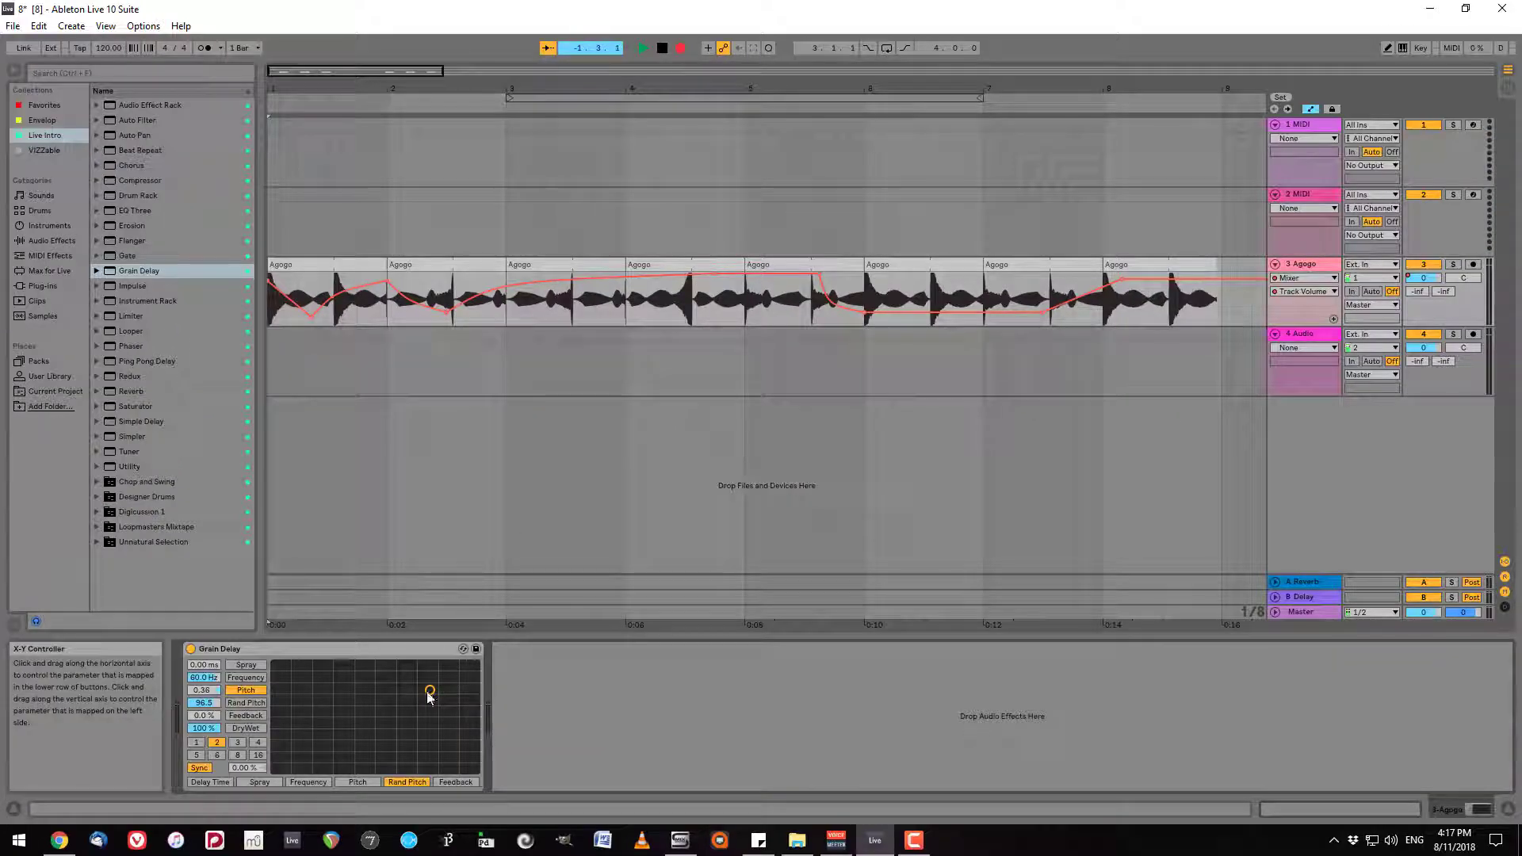
mouse_move(428, 696)
left_mouse_down()
mouse_move(379, 680)
mouse_move(309, 710)
mouse_move(346, 737)
mouse_move(447, 697)
mouse_move(455, 734)
mouse_move(319, 686)
mouse_move(294, 720)
mouse_move(306, 730)
mouse_move(438, 683)
mouse_move(458, 723)
mouse_move(287, 675)
mouse_move(394, 741)
mouse_move(404, 673)
mouse_move(407, 710)
mouse_move(475, 747)
left_mouse_up()
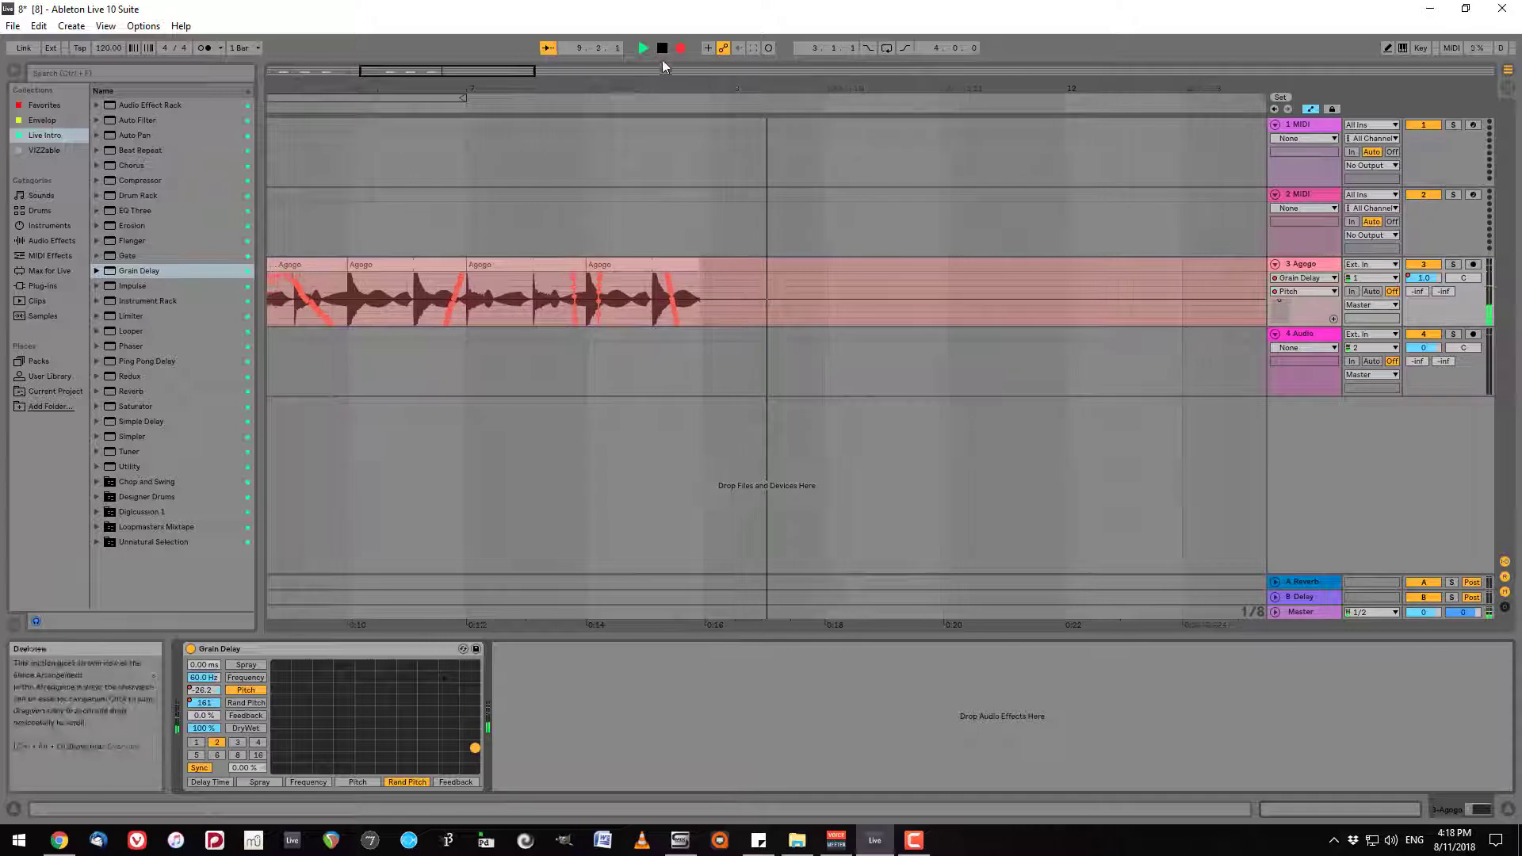
double_click(663, 49)
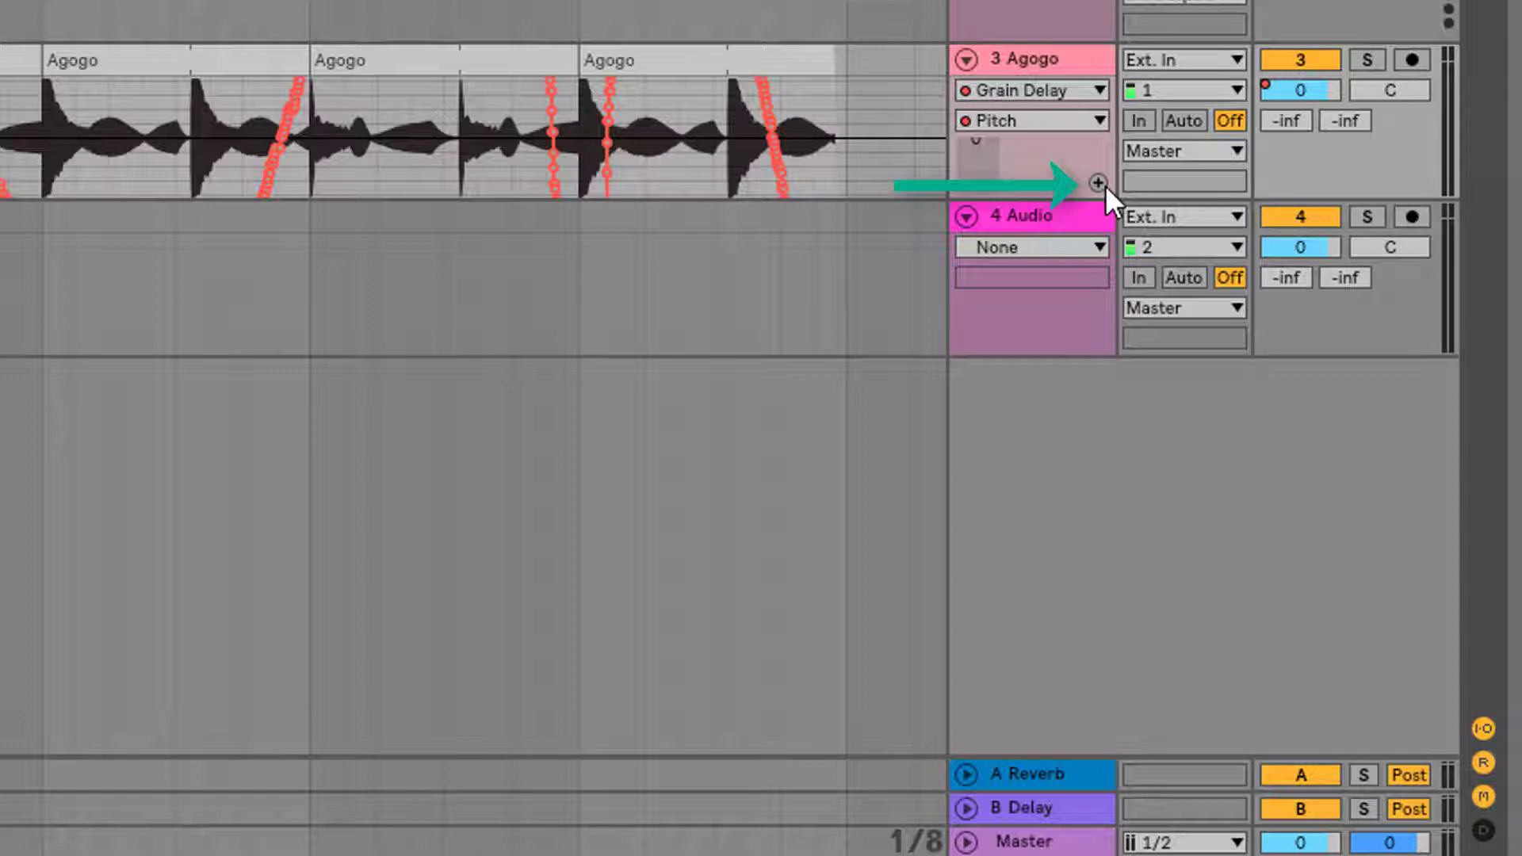
Step: Give the Agogo track's Grain Delay Pitch and Random envelopes separate automation lanes
left_click(1101, 183)
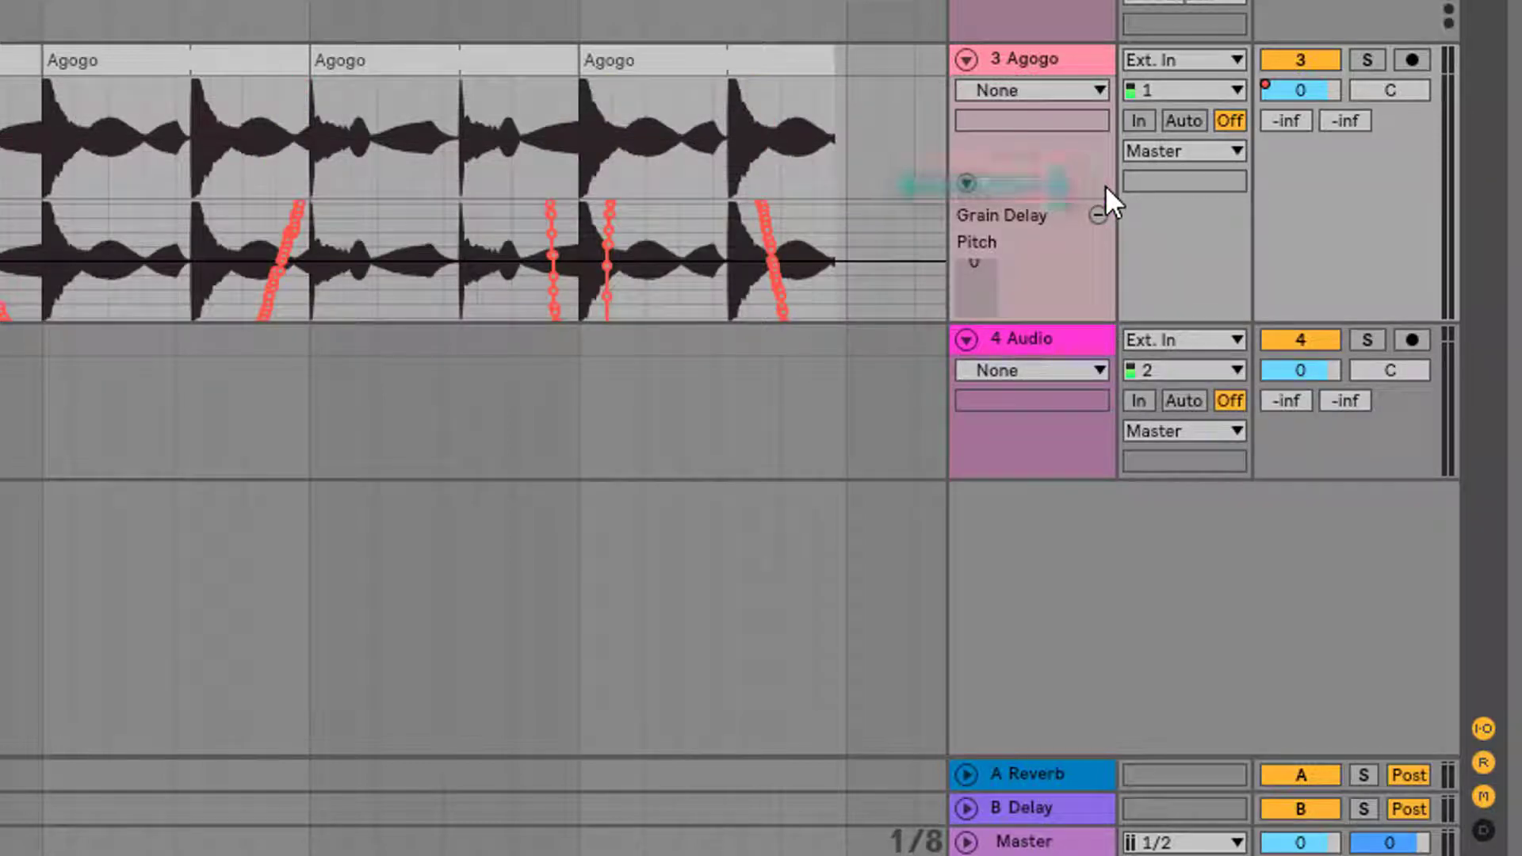
left_click(1061, 91)
left_click(1062, 136)
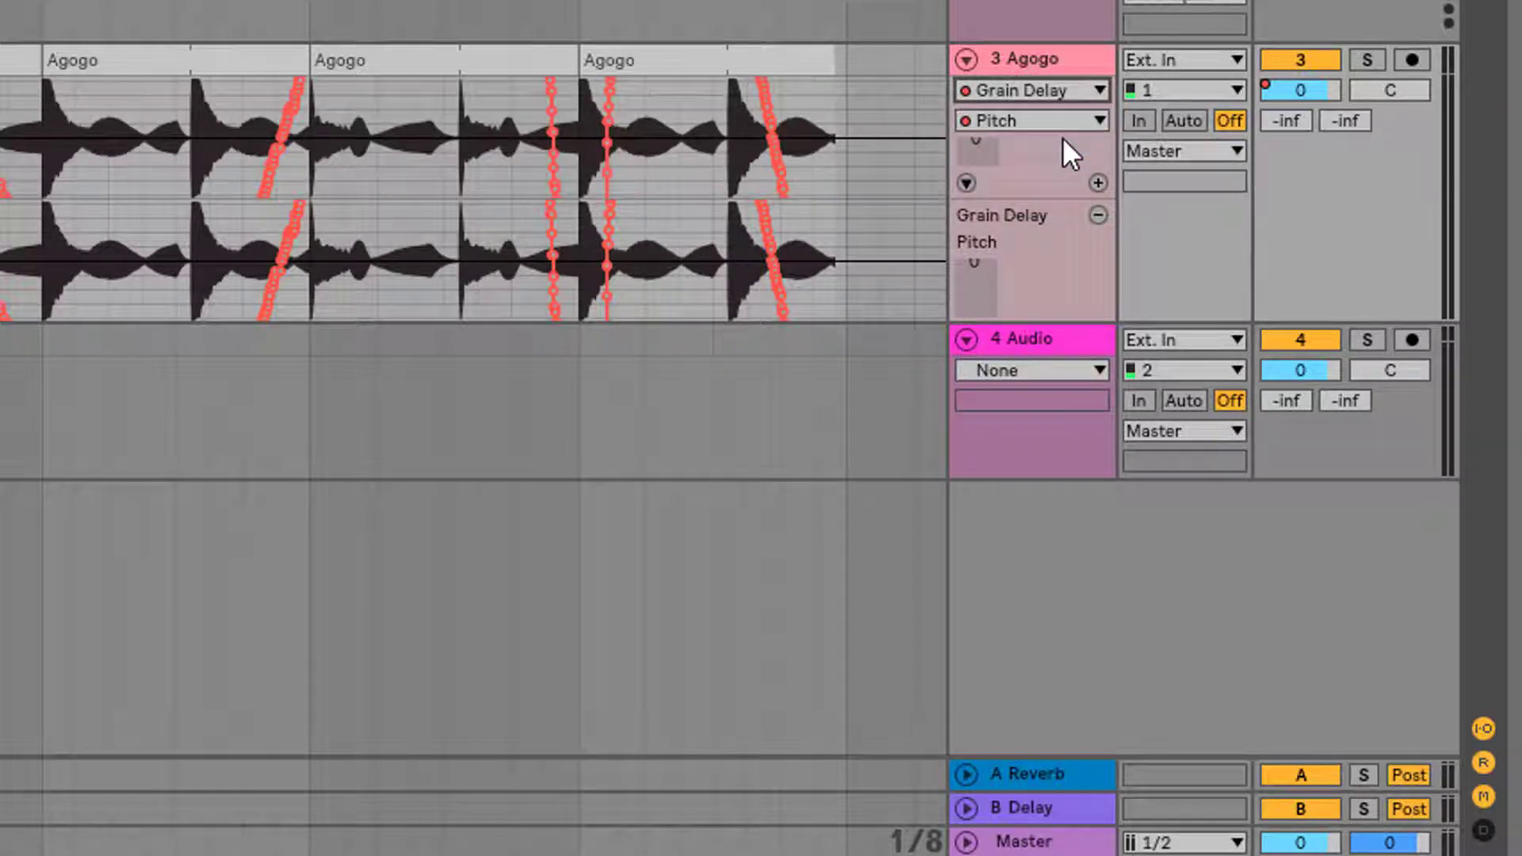
left_click(1079, 119)
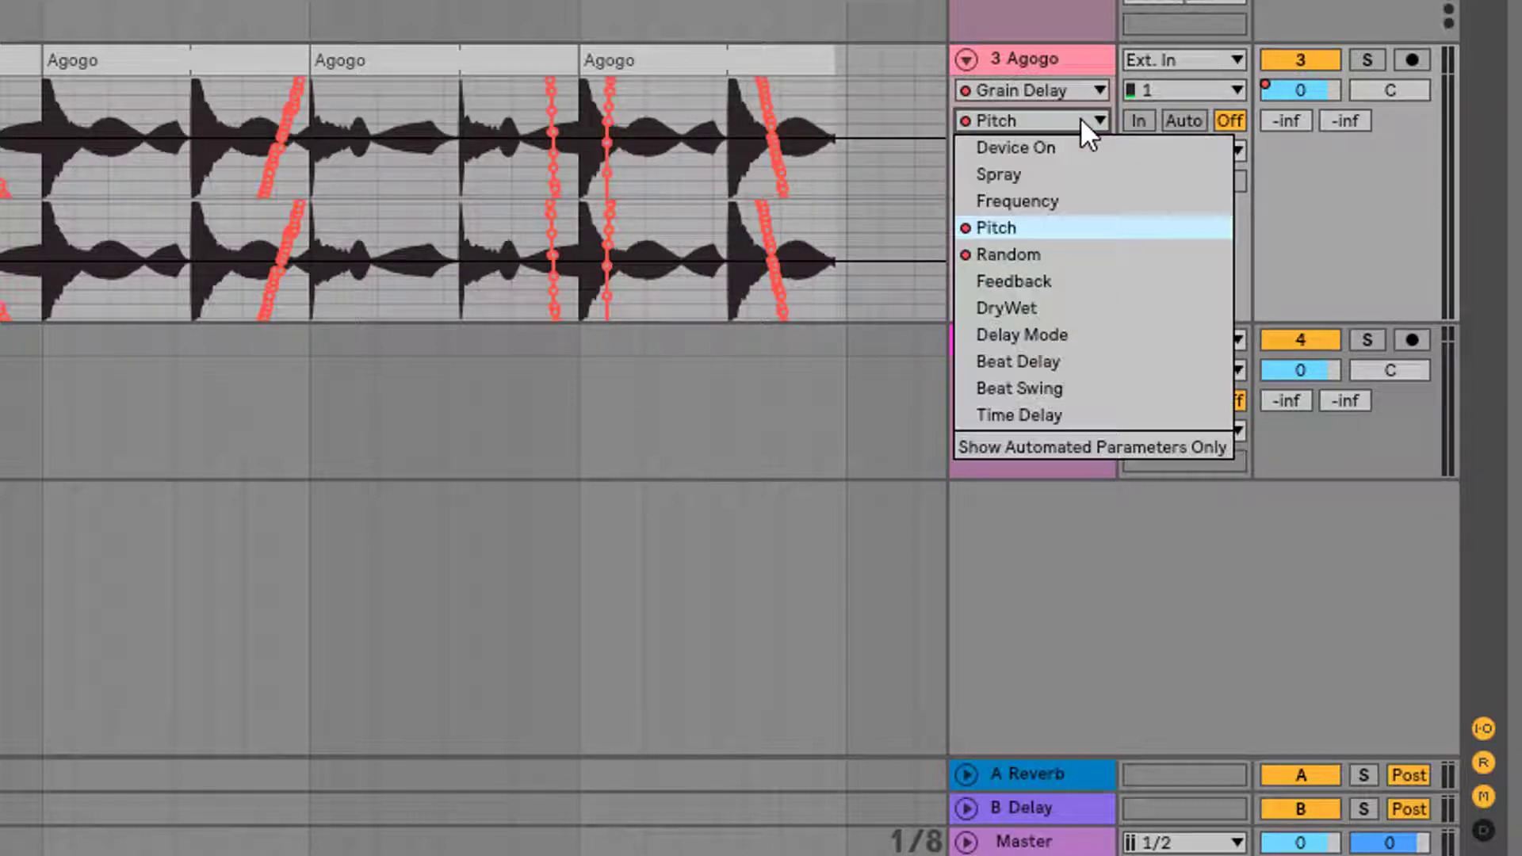
left_click(1059, 254)
left_click(1092, 181)
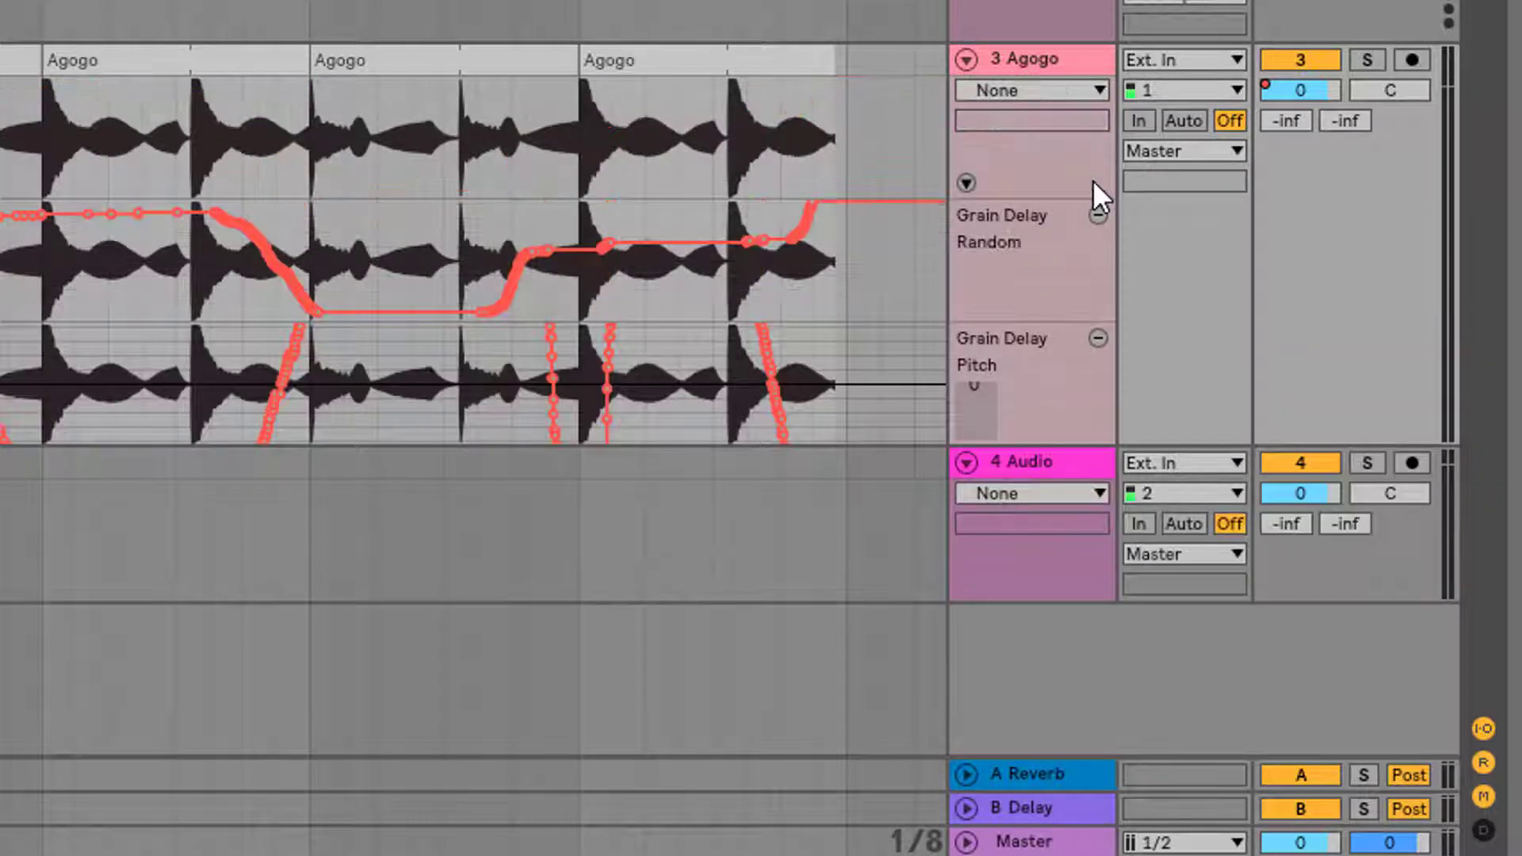
Step: Display the Mixer's Track Volume envelope on the Agogo track and give it a separate automation lane
left_click(1033, 90)
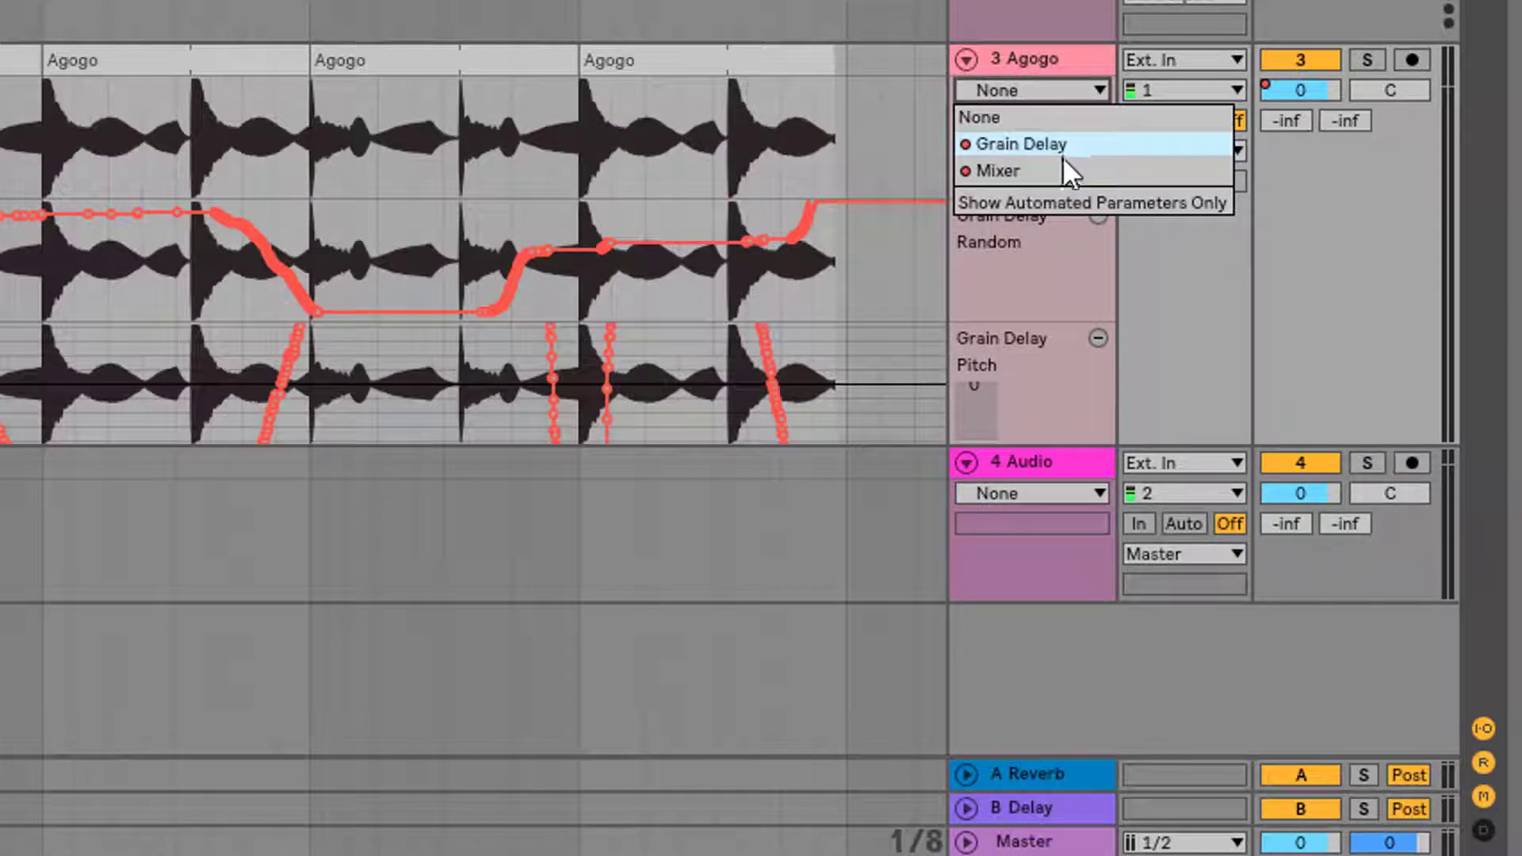
left_click(1063, 163)
left_click(1057, 121)
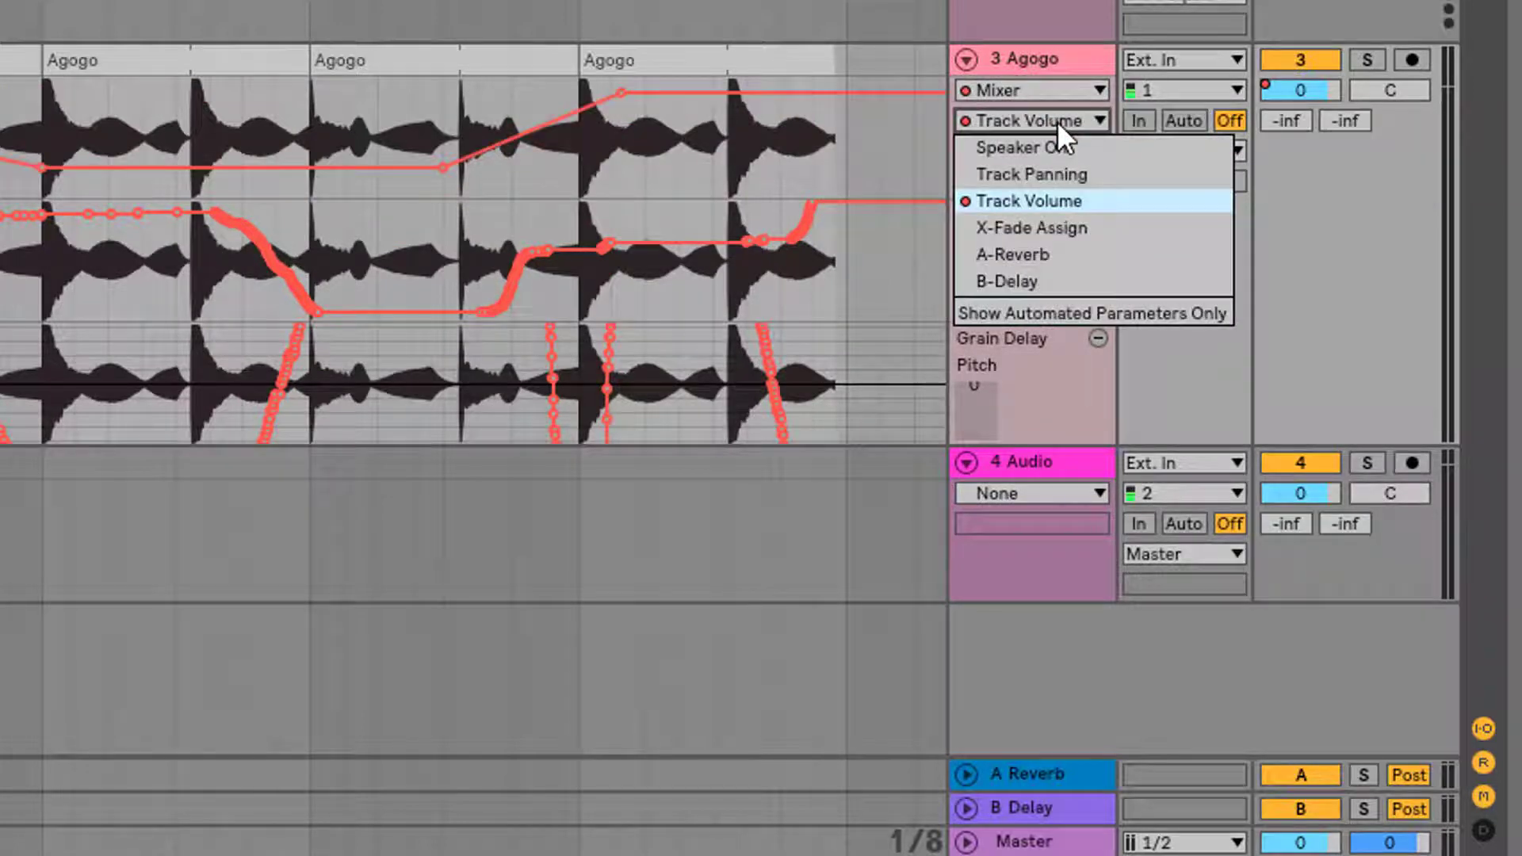
left_click(1063, 195)
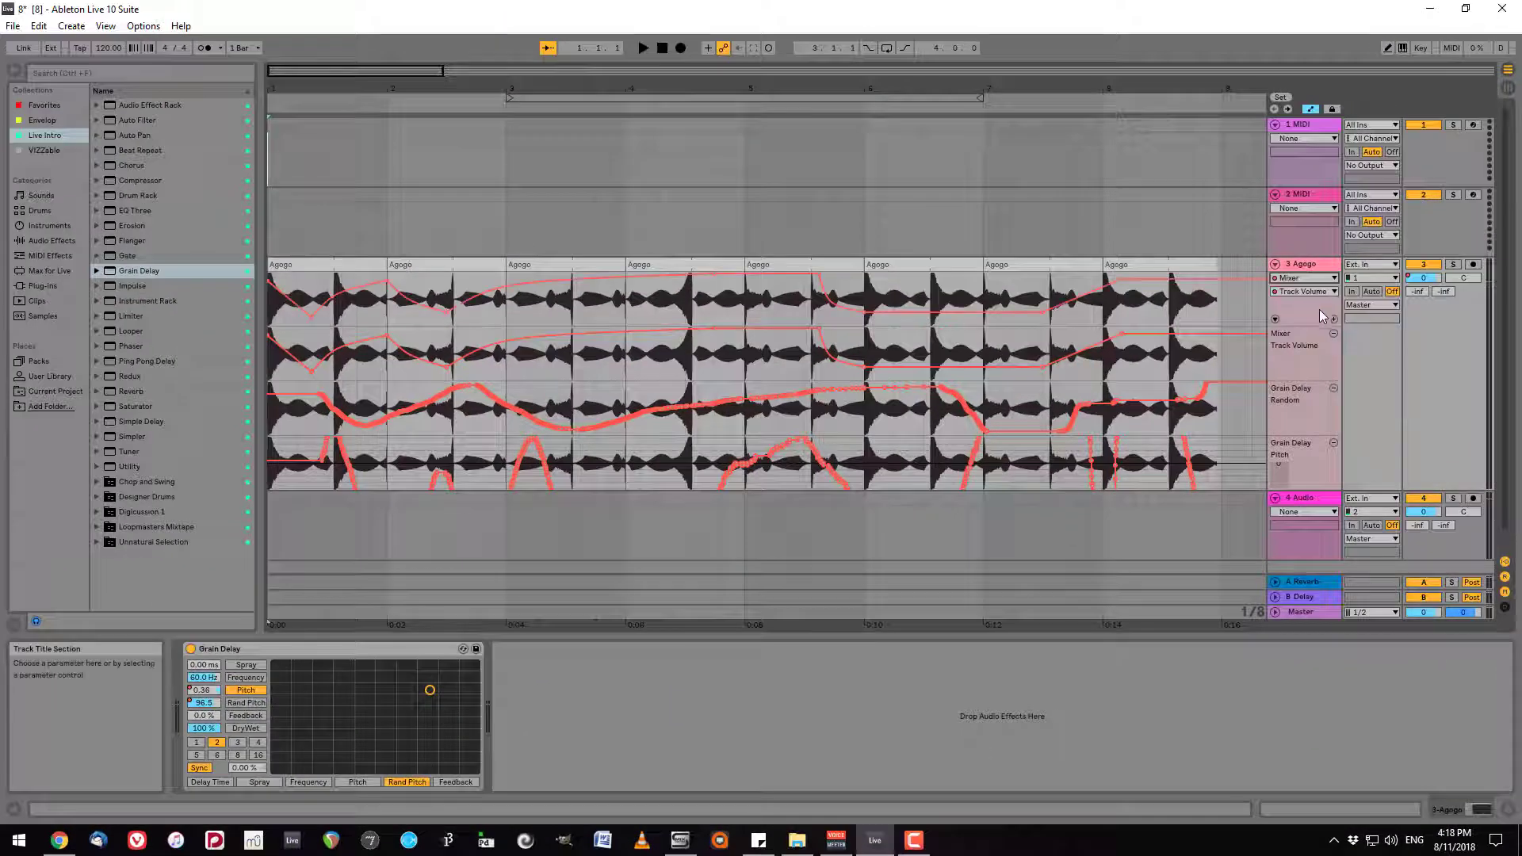
Step: Select Track Panning for the Agogo track and draw a ramp from 50R at the start to the left at the clips' end
left_click(1313, 290)
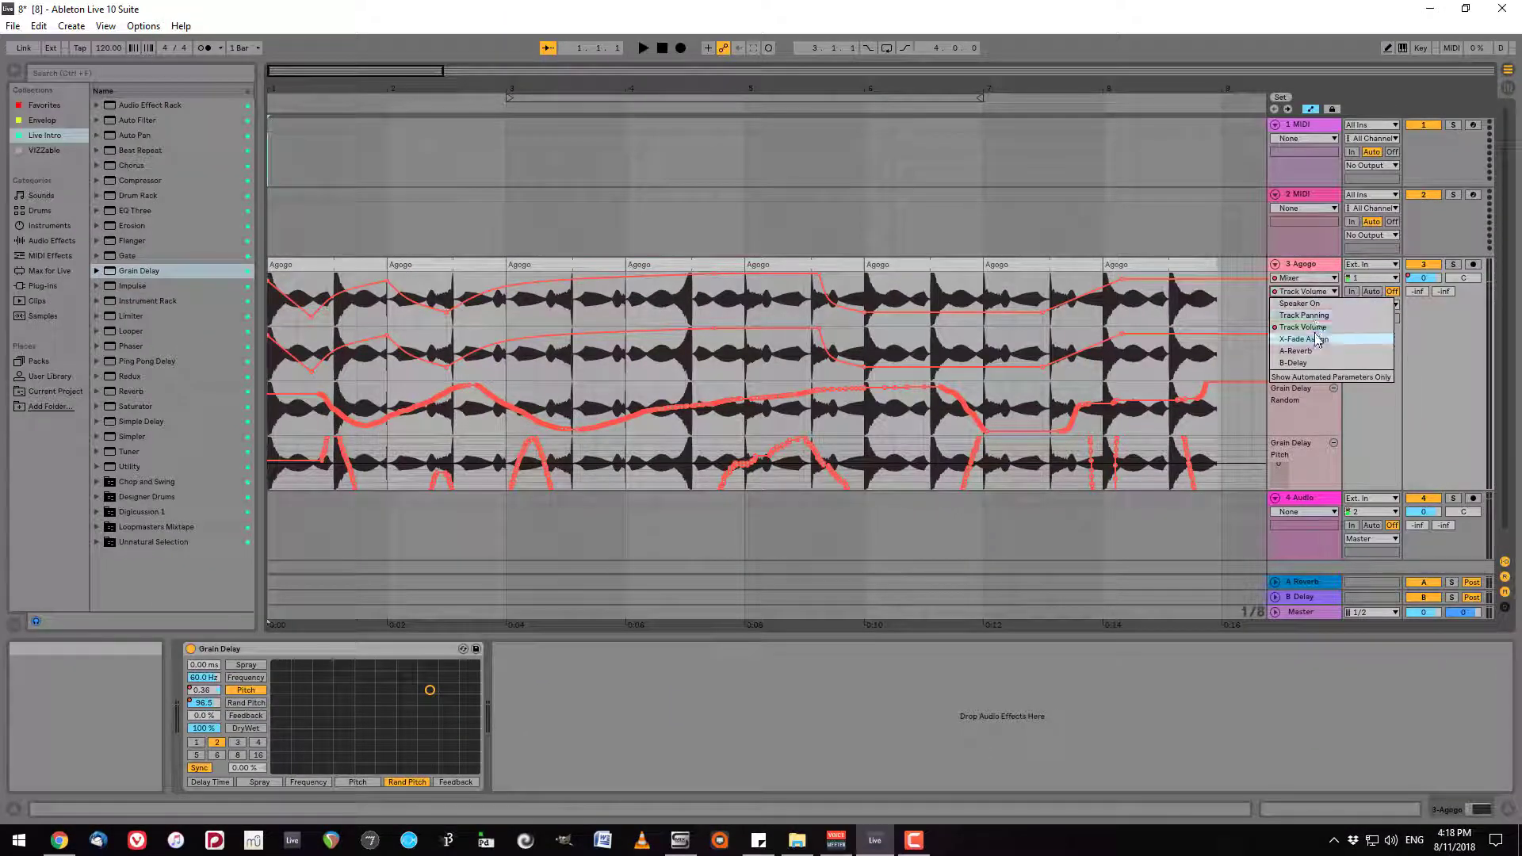
left_click(1304, 315)
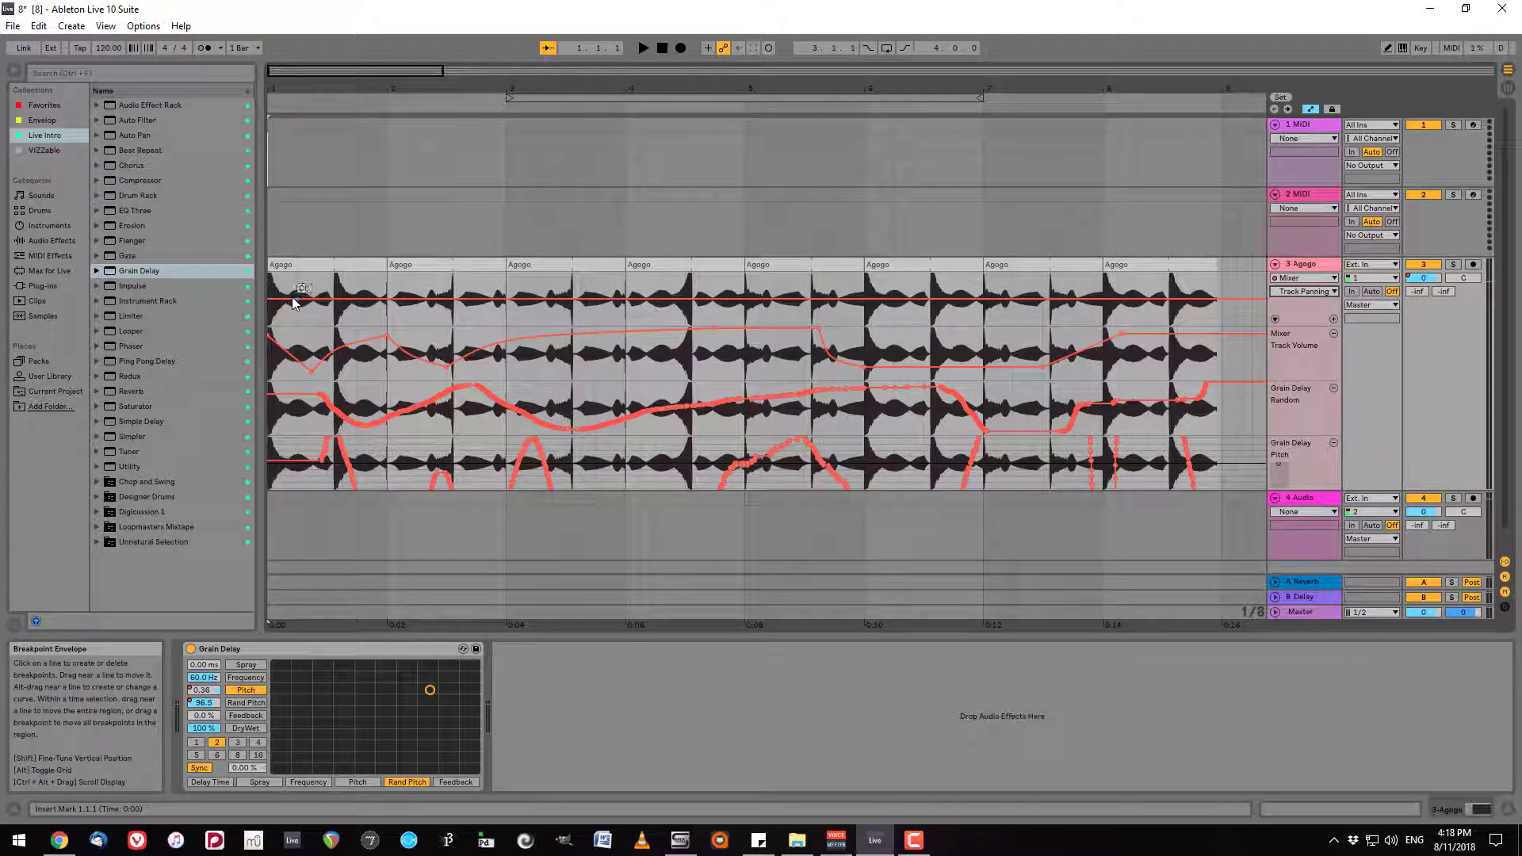
left_click_drag(272, 304, 284, 266)
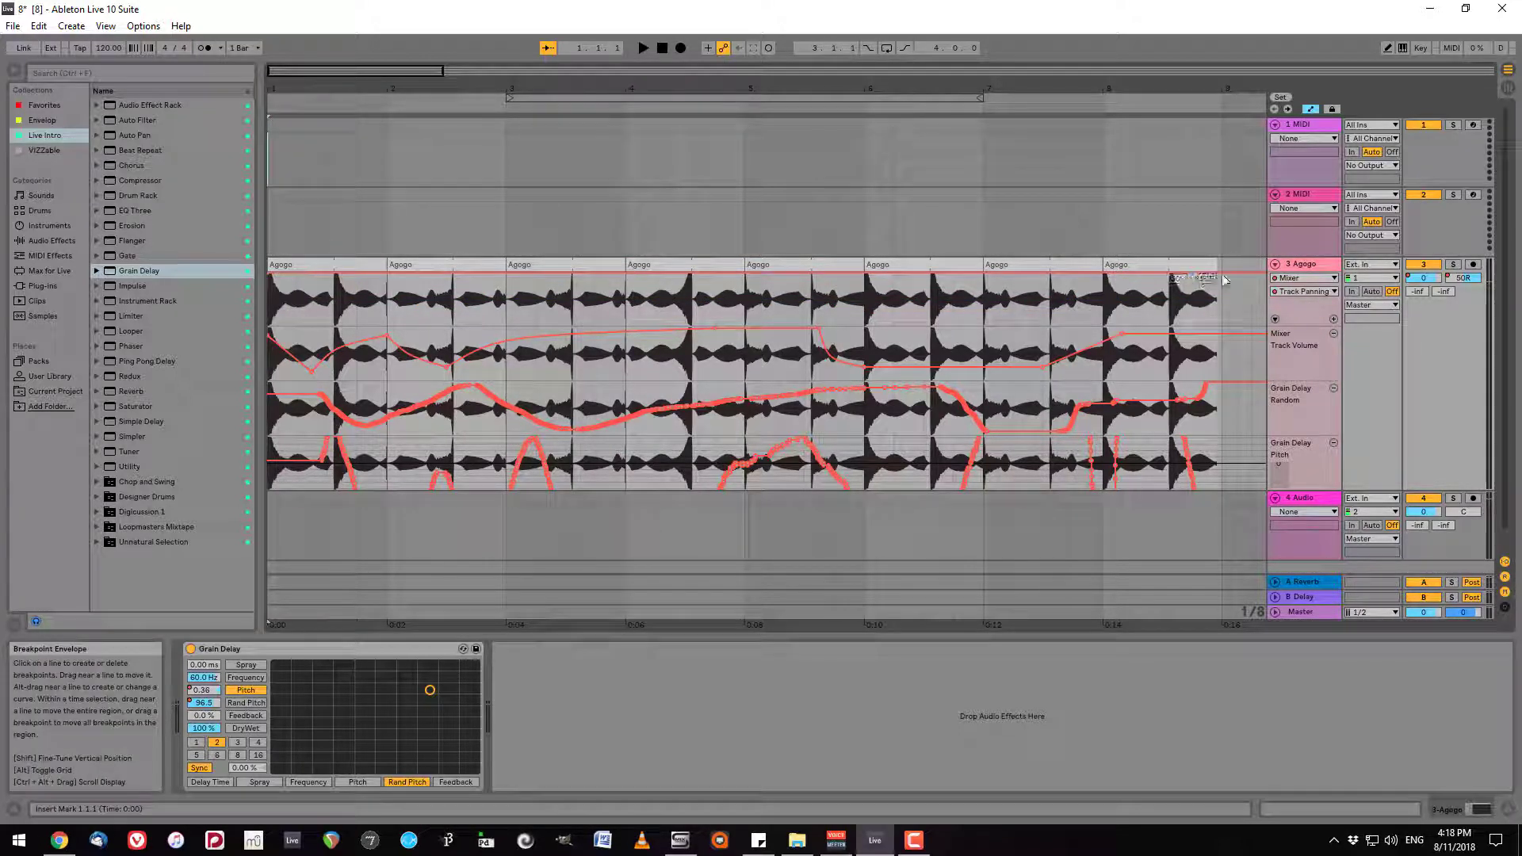
left_click_drag(1218, 277, 1218, 321)
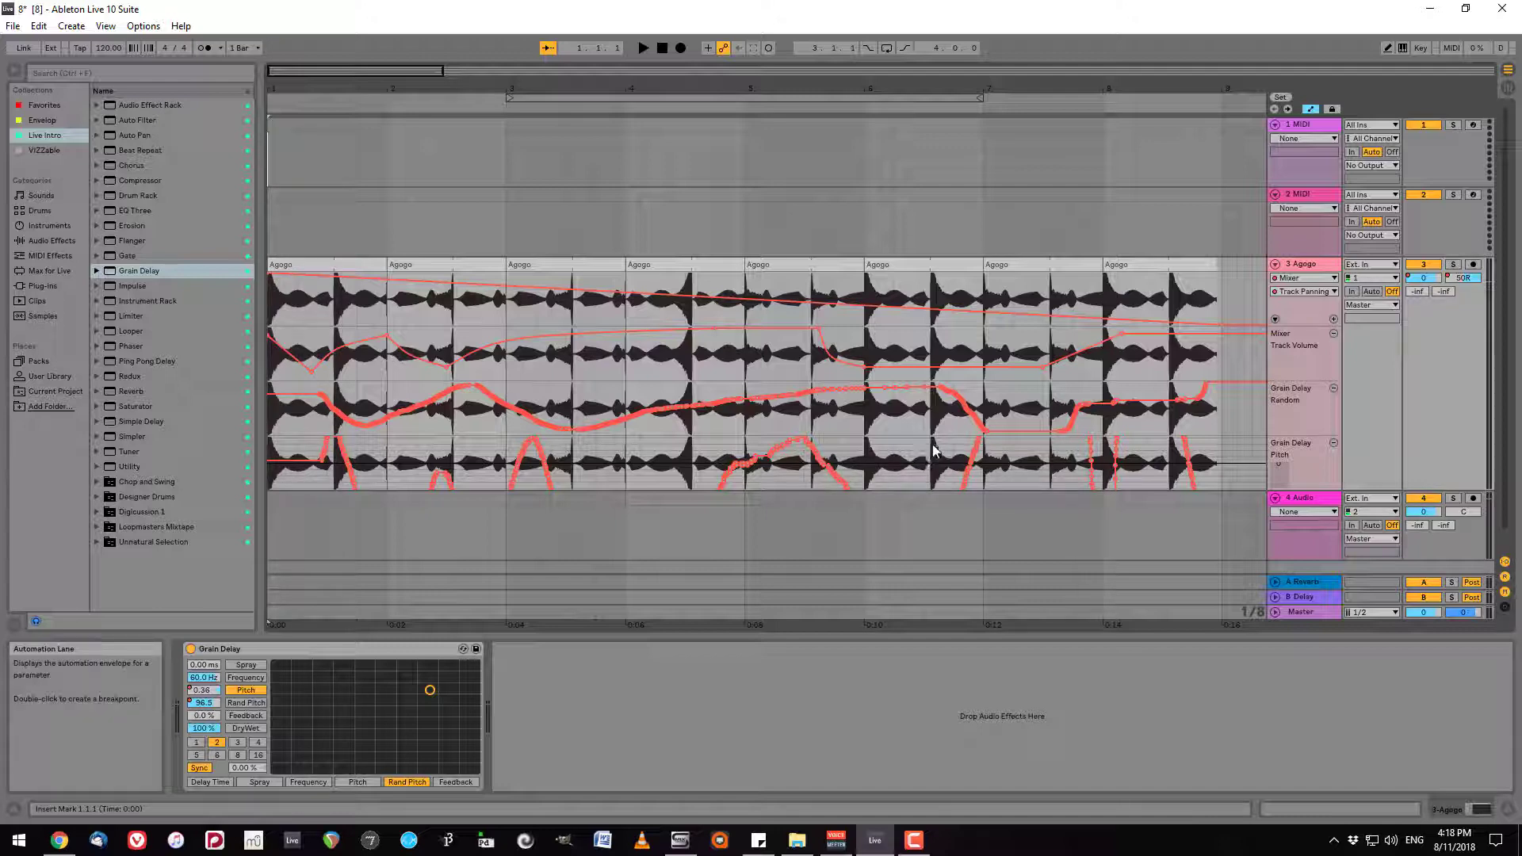
Step: Clear the Agogo track's Pitch breakpoints between 6.3.3 and 7.1.3, and delete the Track Volume breakpoint midway through bar 7
left_click_drag(934, 450, 1002, 468)
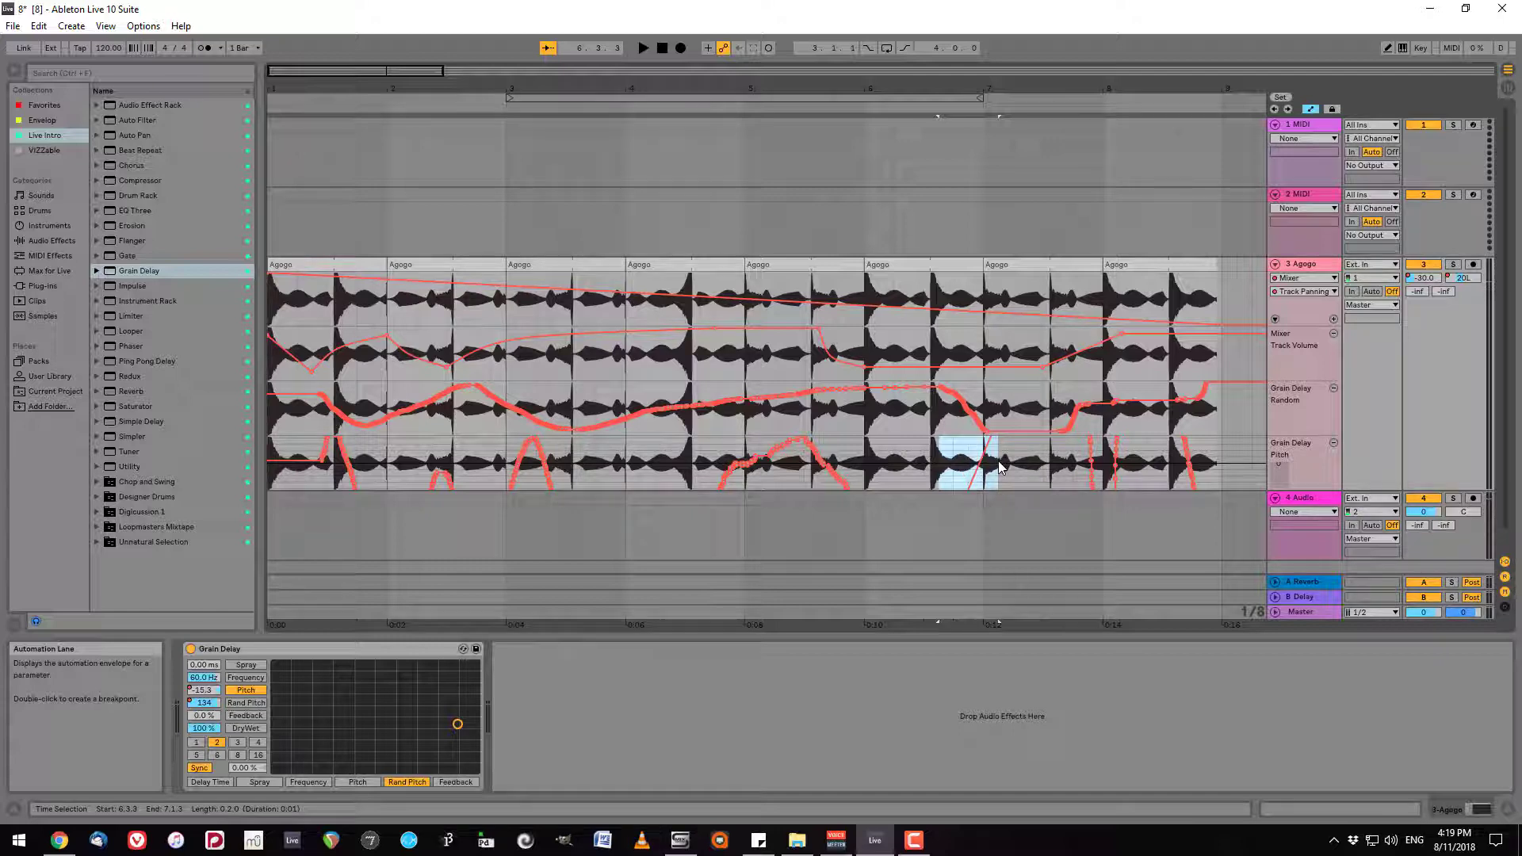
left_click(1048, 375)
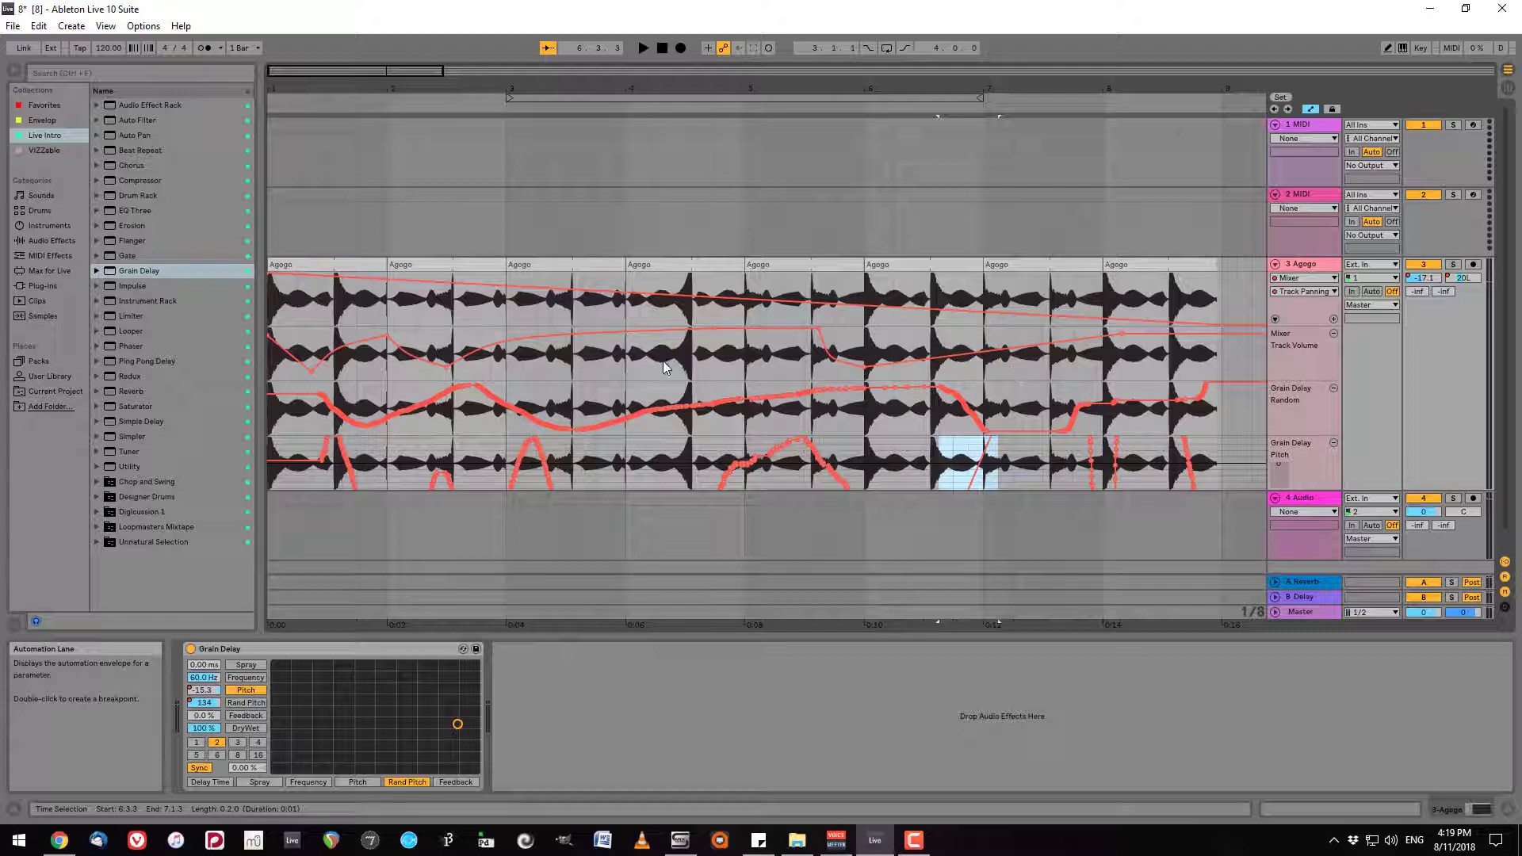
Step: Play the arrangement from the start through the end of the Agogo clips to hear the automation, and stop playback
left_click(662, 48)
key("space")
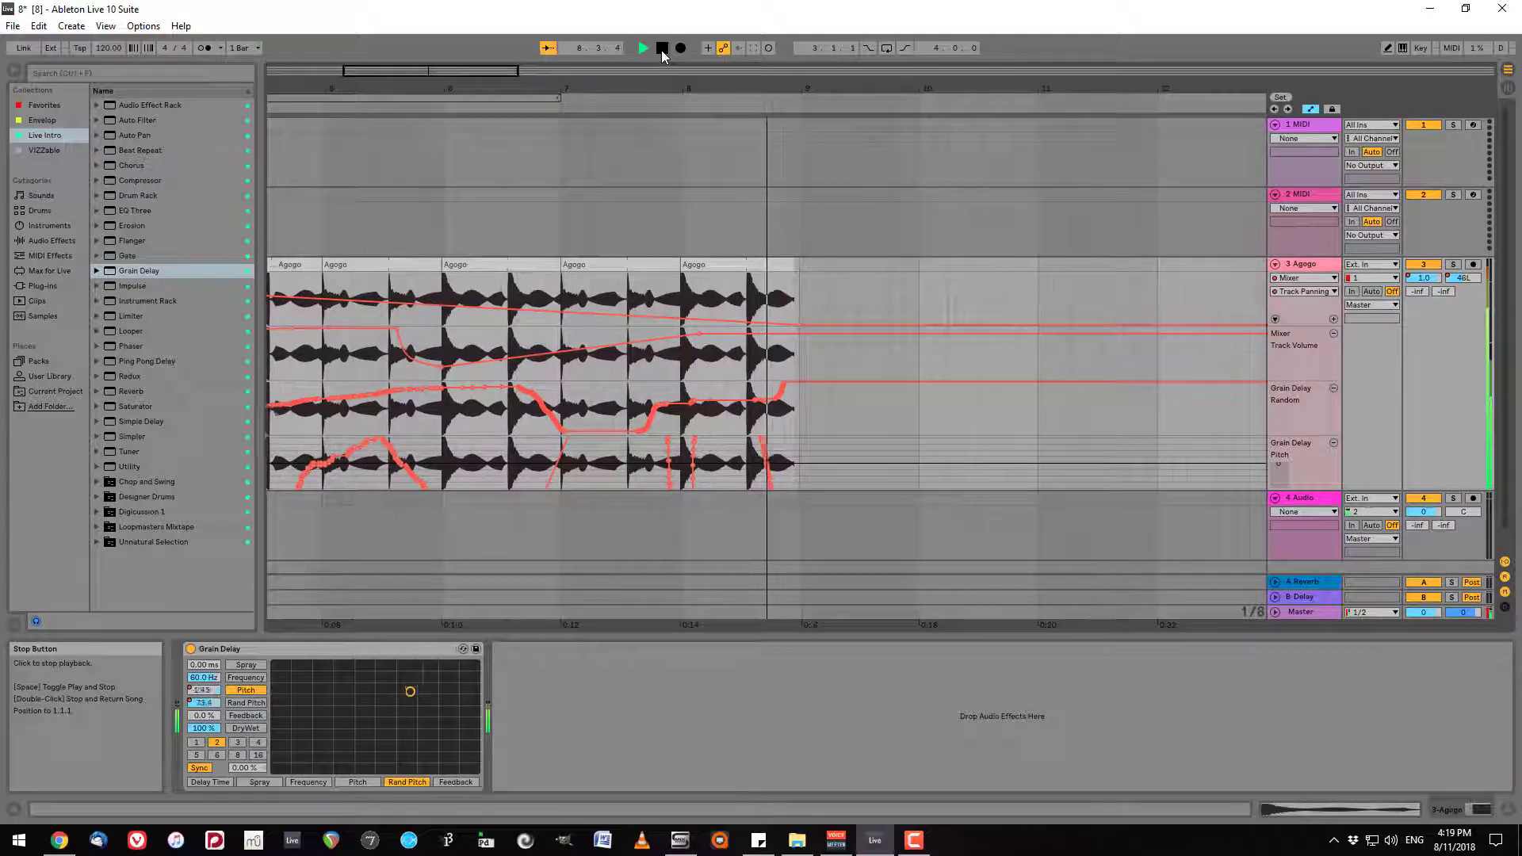
left_click(661, 49)
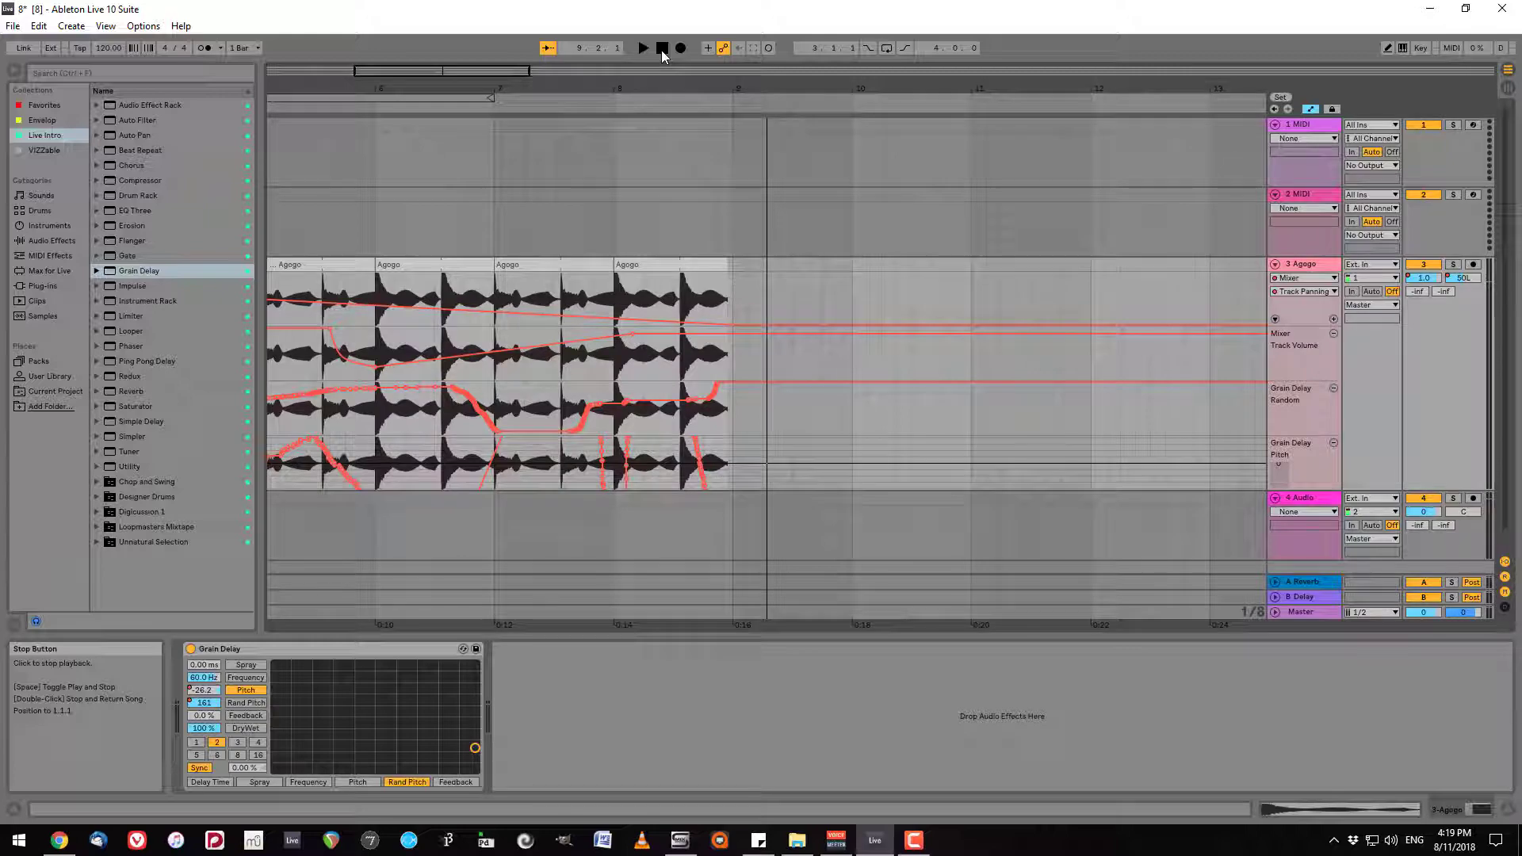
left_click(661, 49)
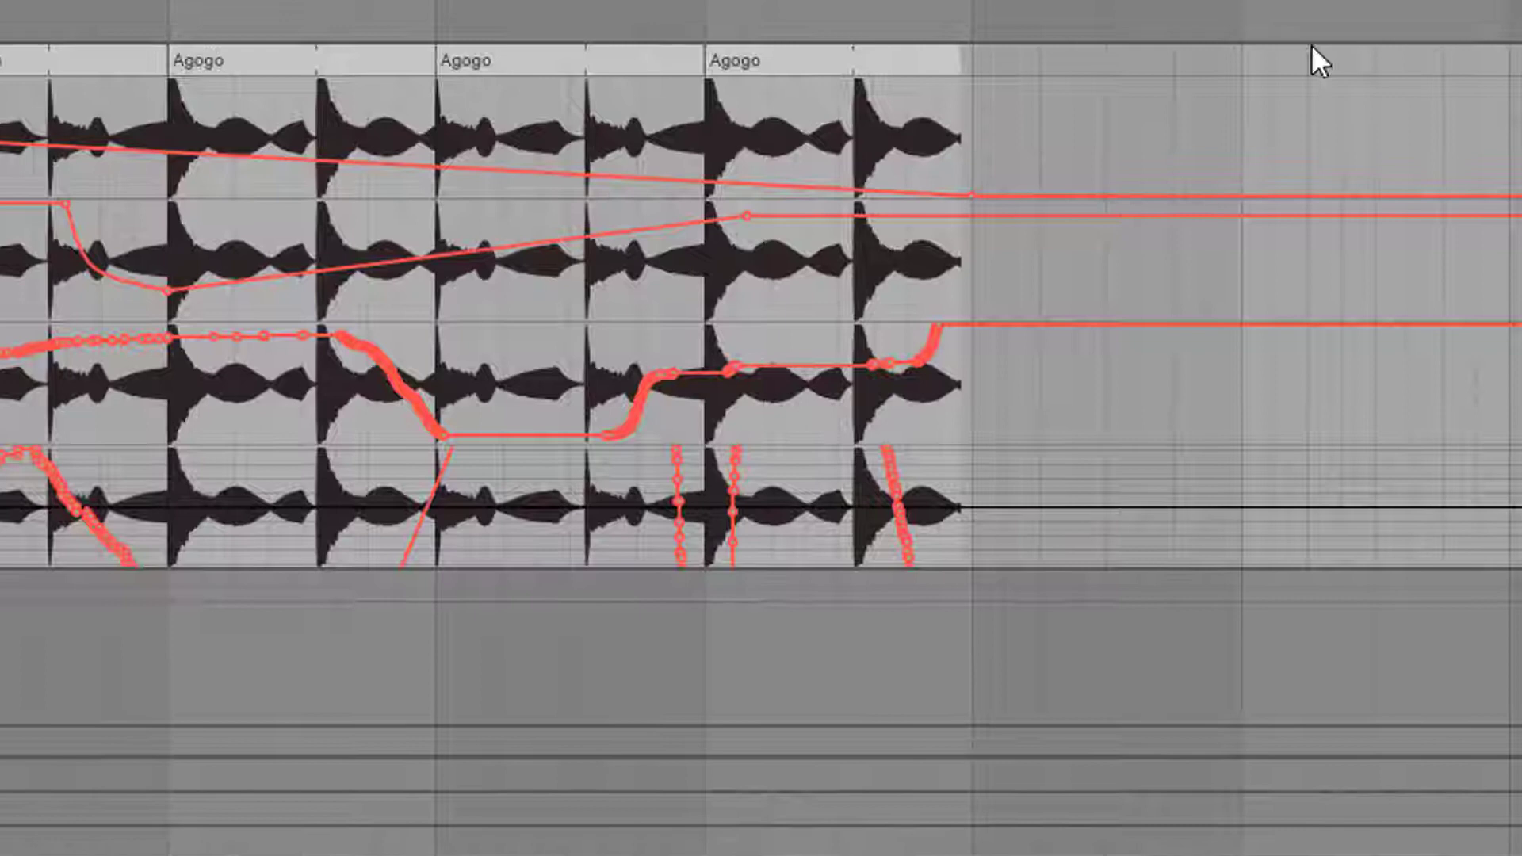
Step: Turn the grid off, raise the Agogo Track Volume breakpoint in early bar 8 to about 3.0 dB, and return the song position to 1.1.1
right_click(771, 263)
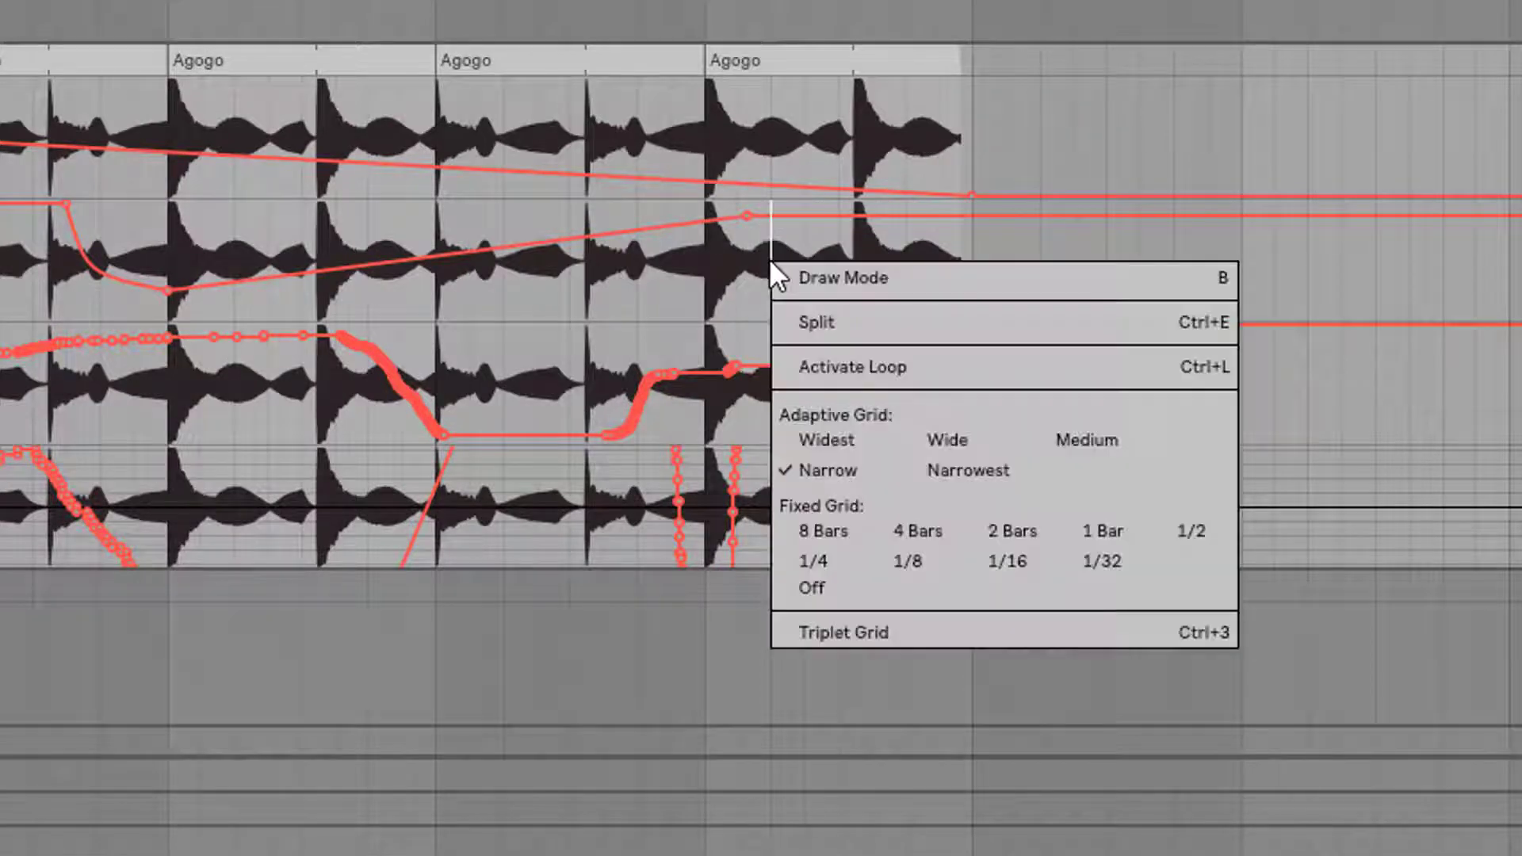
left_click(852, 597)
mouse_move(739, 224)
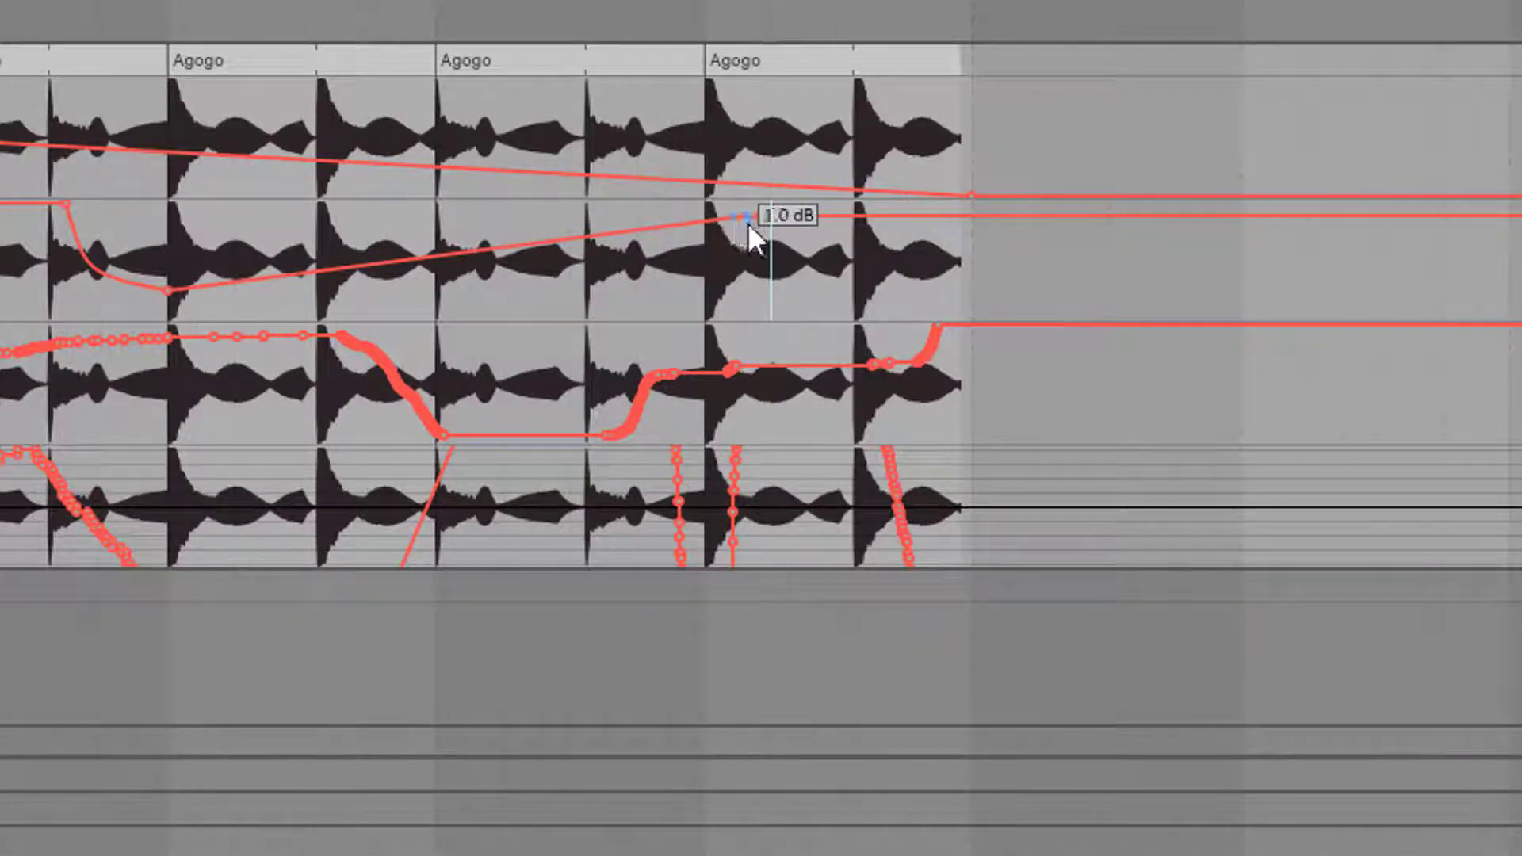
mouse_move(749, 222)
left_mouse_down()
mouse_move(836, 218)
mouse_move(711, 204)
mouse_move(598, 227)
mouse_move(729, 211)
left_mouse_up()
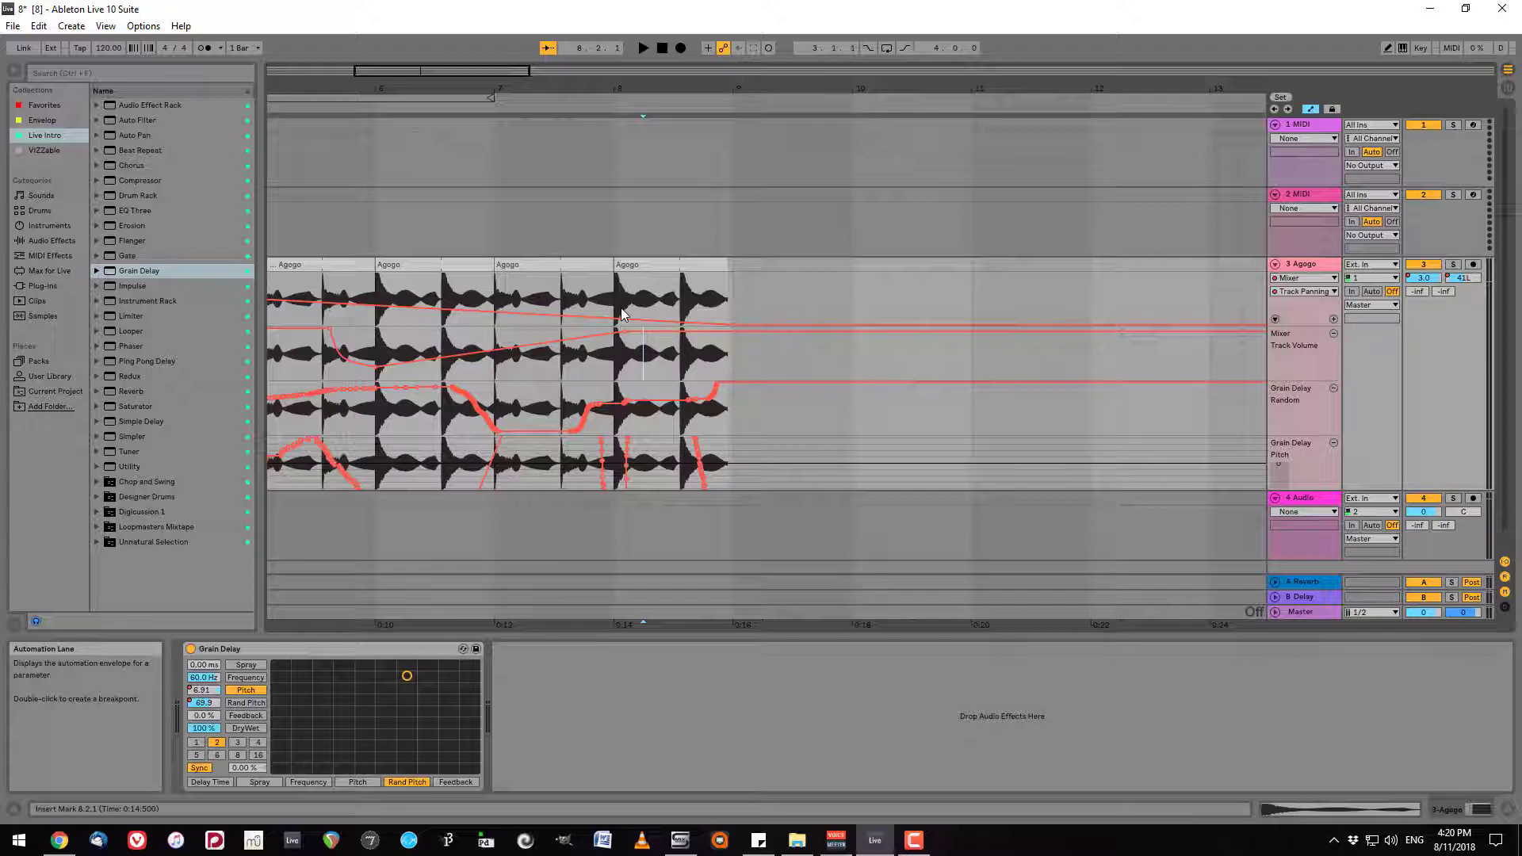
double_click(663, 49)
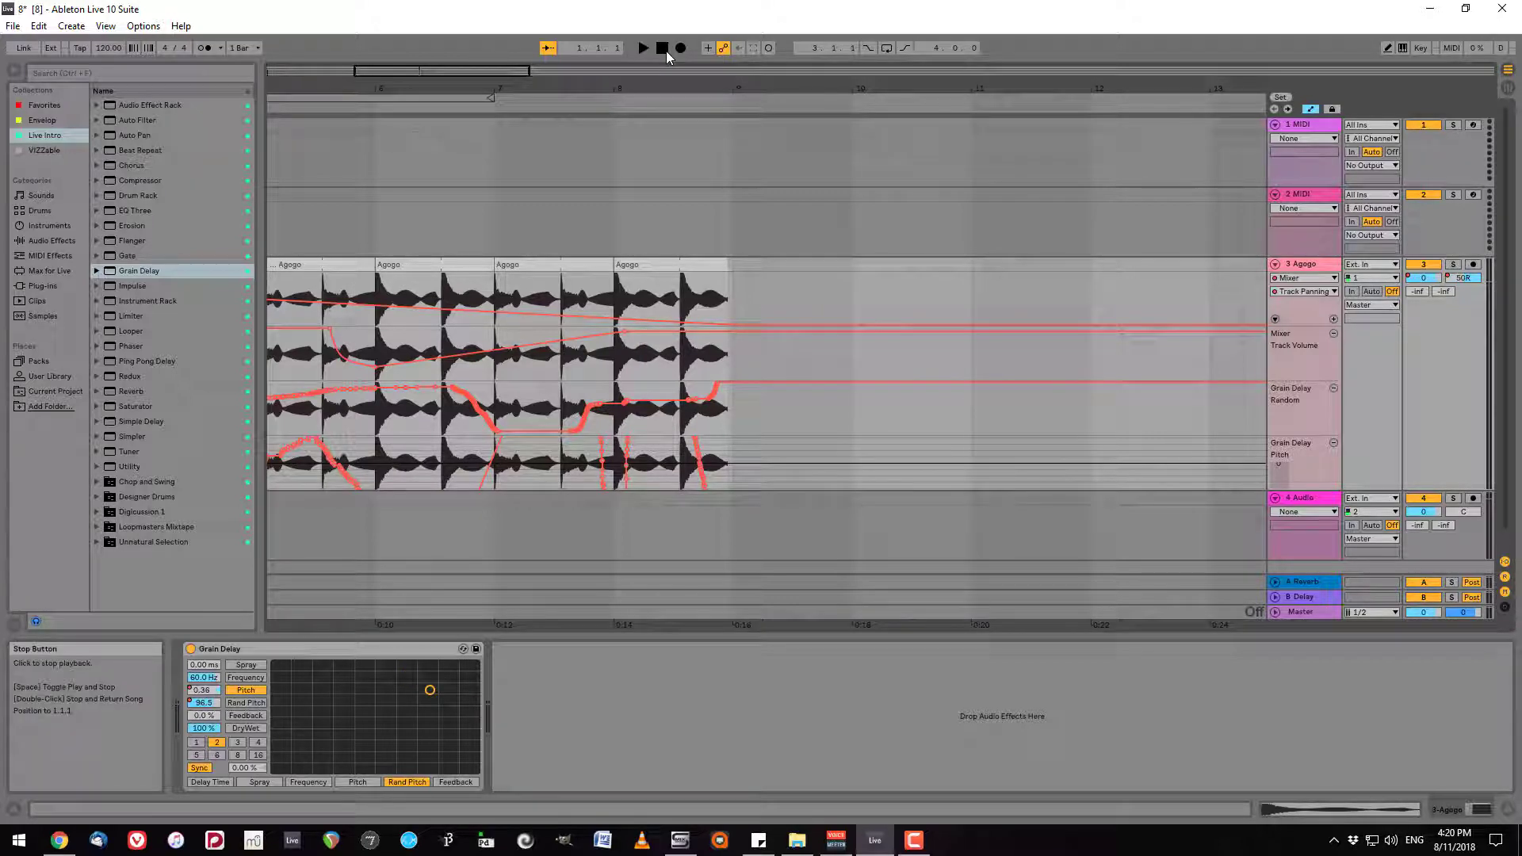